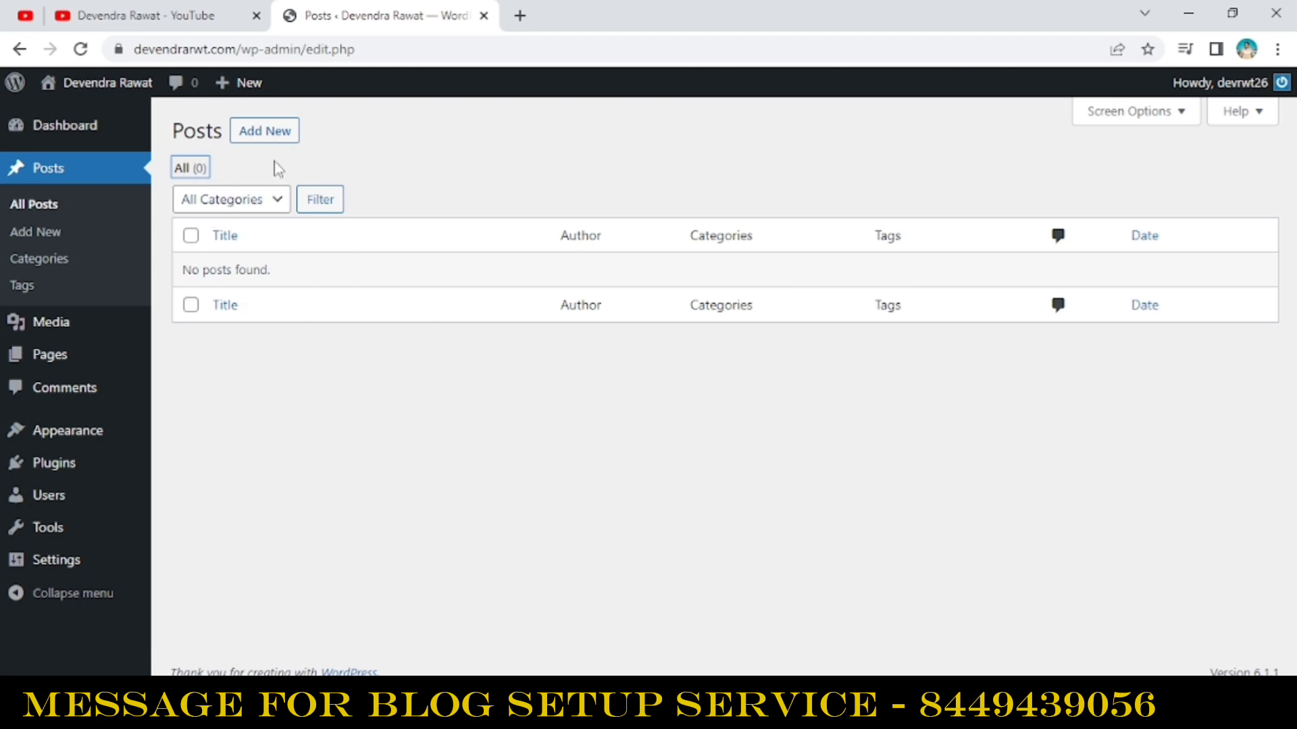
- Add a new post, switch to the article in Word and remove the YouTube link from its last page
click(274, 133)
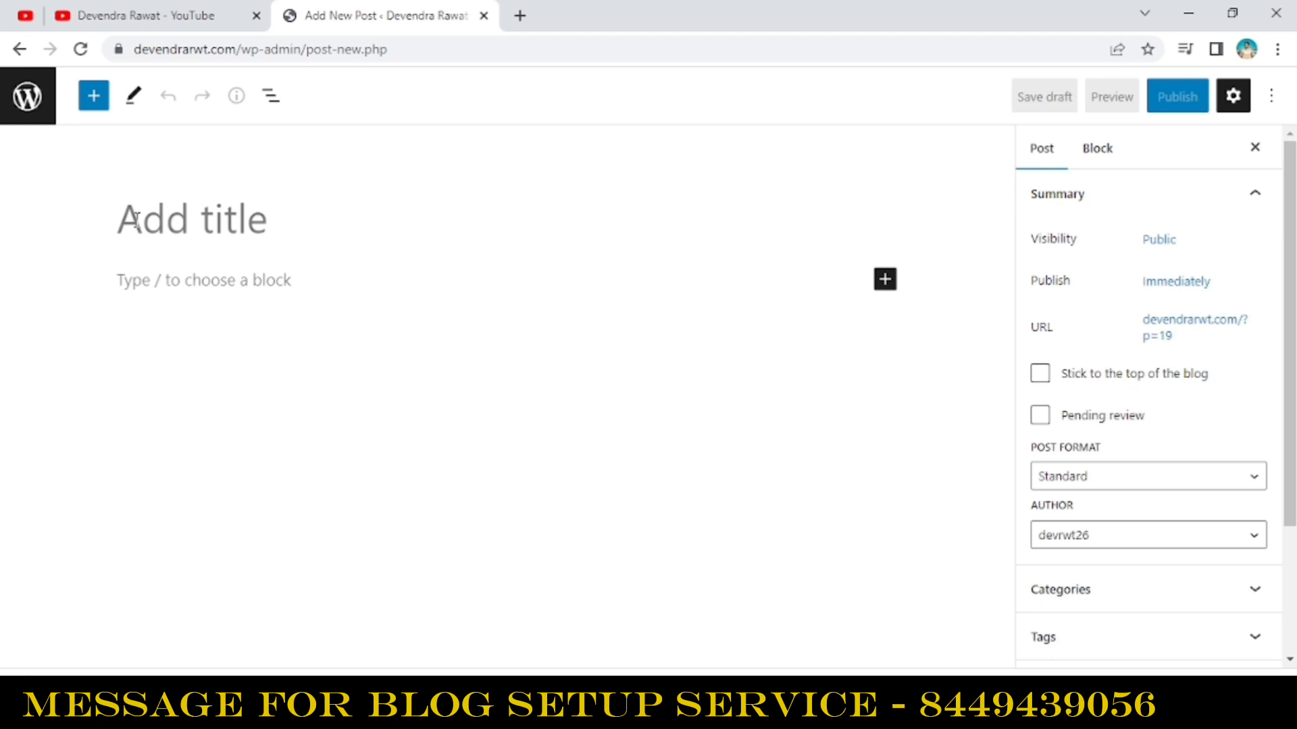
key(alt+Tab)
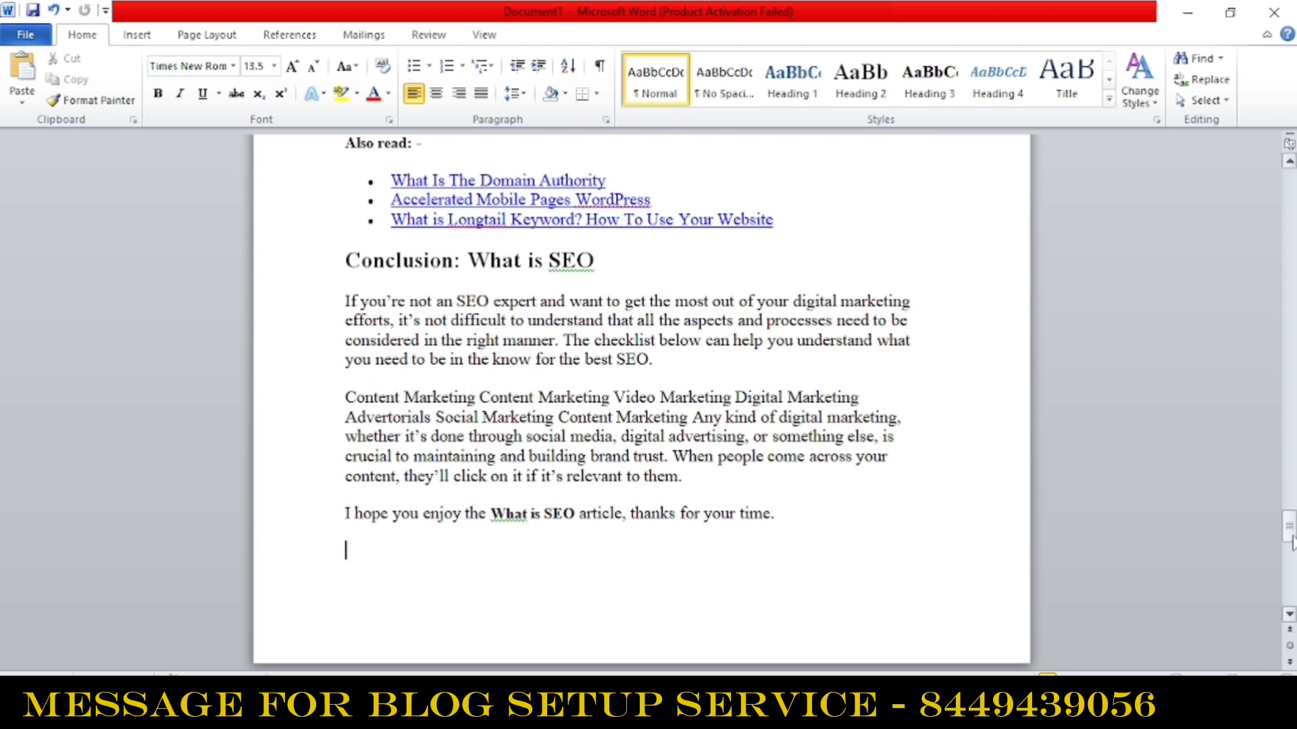
drag(1290, 540, 1290, 555)
drag(751, 476, 354, 445)
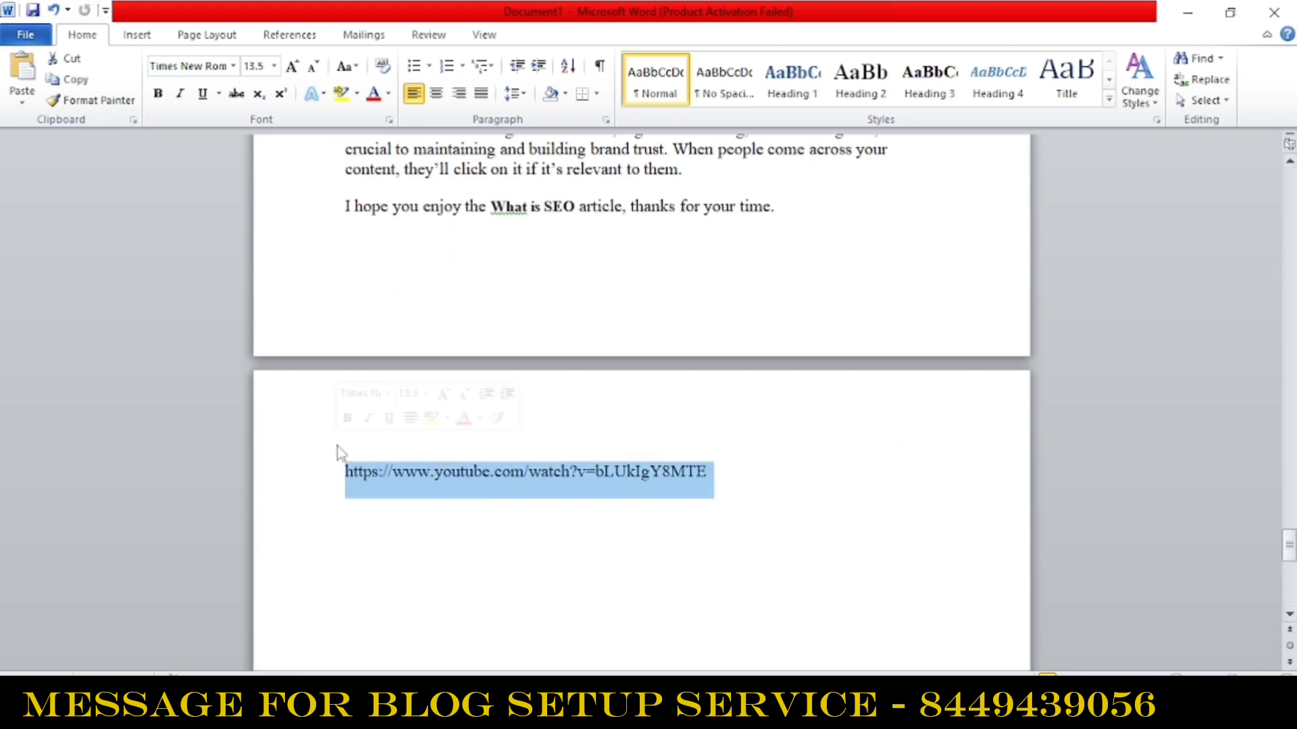
key(alt+Tab)
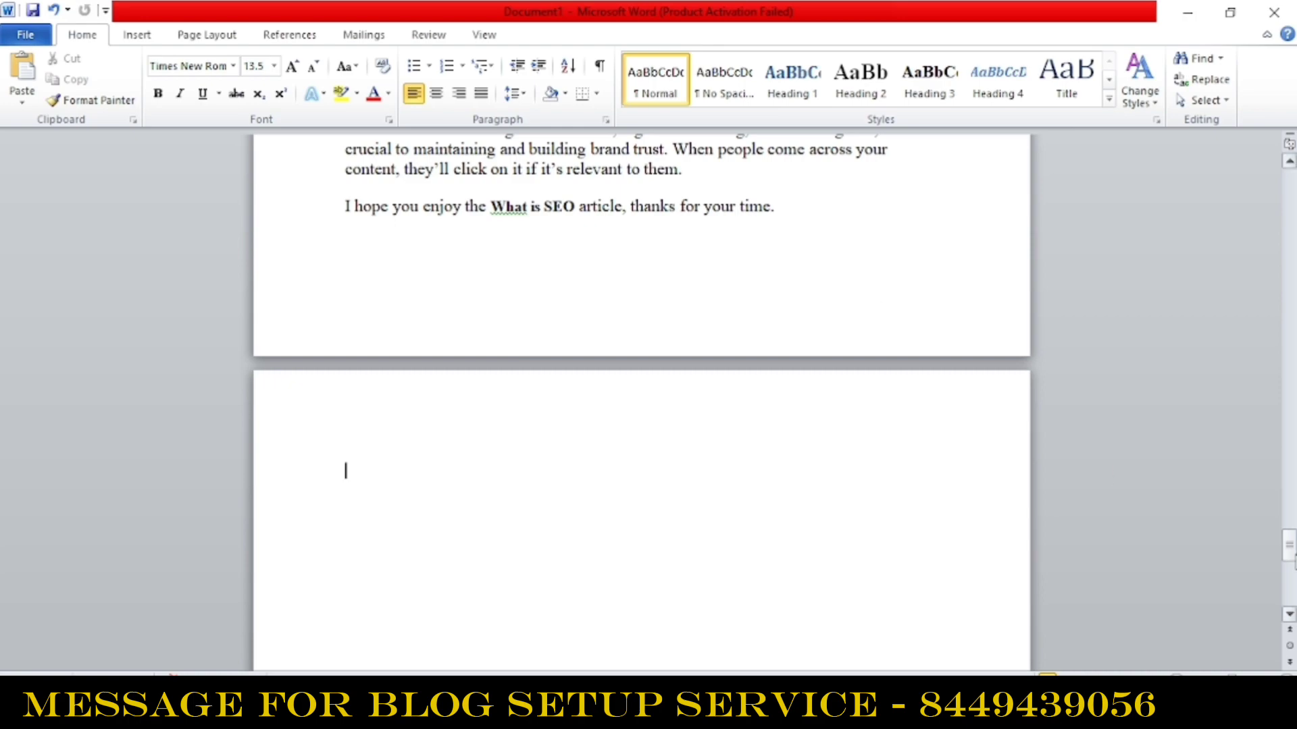
- Copy the whole article from Word and paste it into the body of the new WordPress post
drag(1289, 544, 1288, 237)
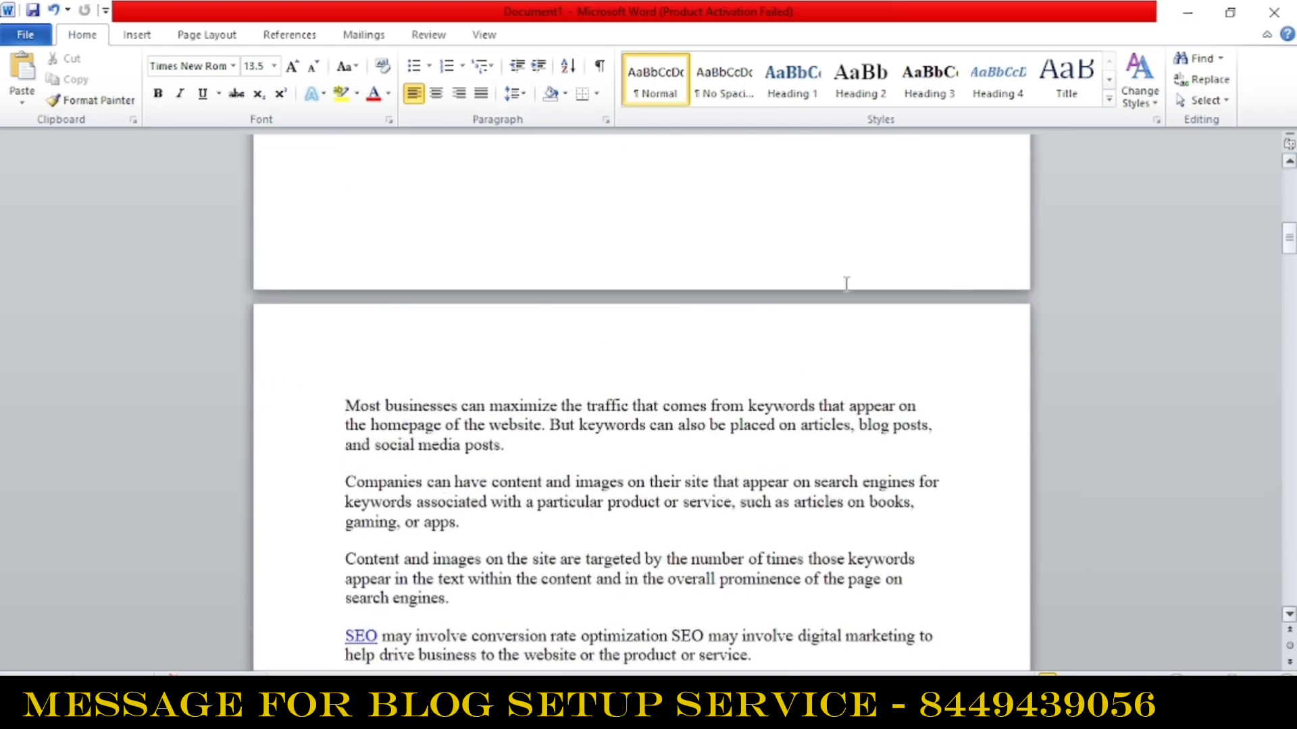
key(ctrl+a)
key(ctrl+c)
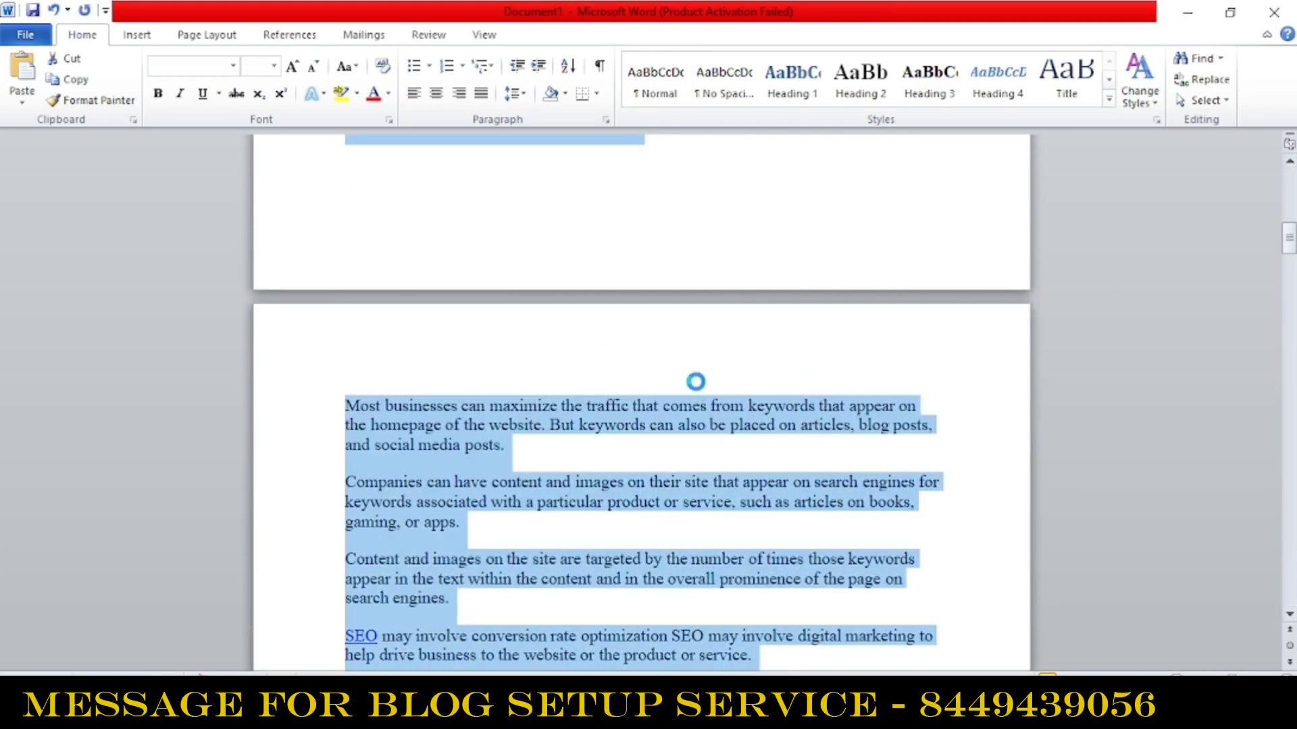
click(524, 706)
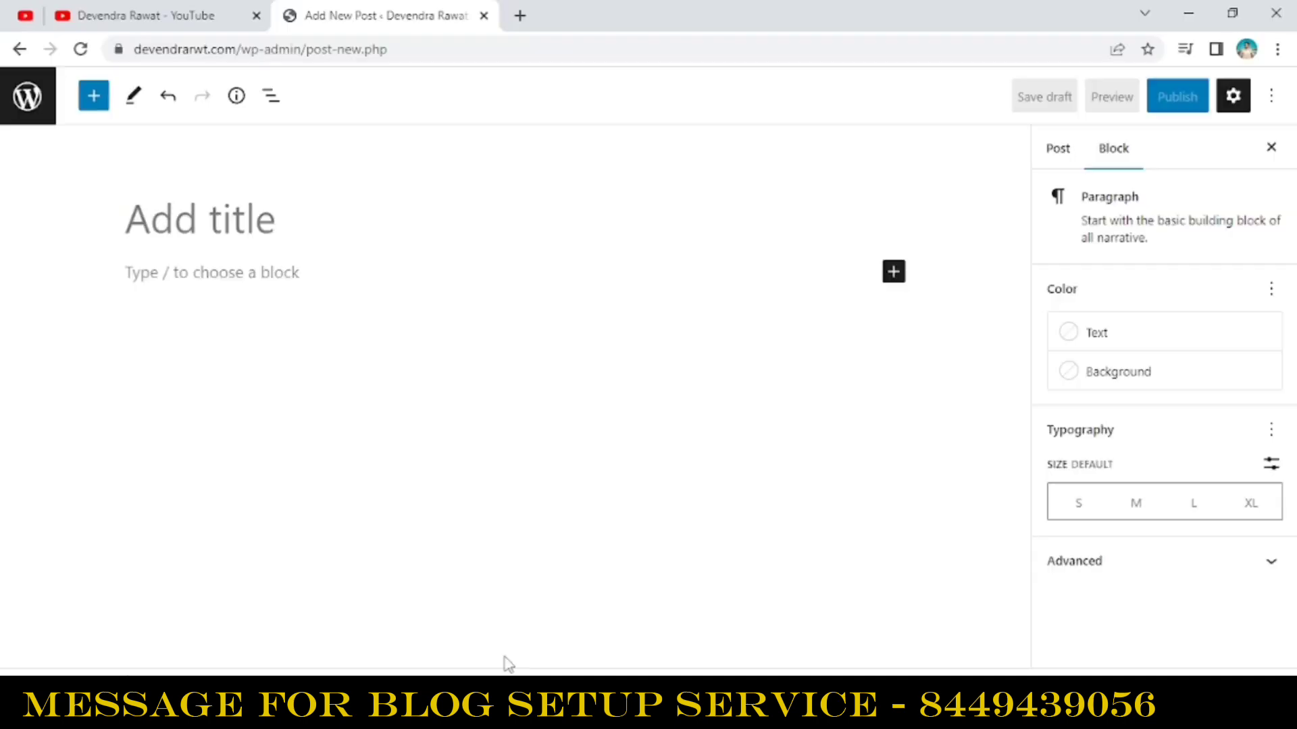
click(237, 280)
key(ctrl+v)
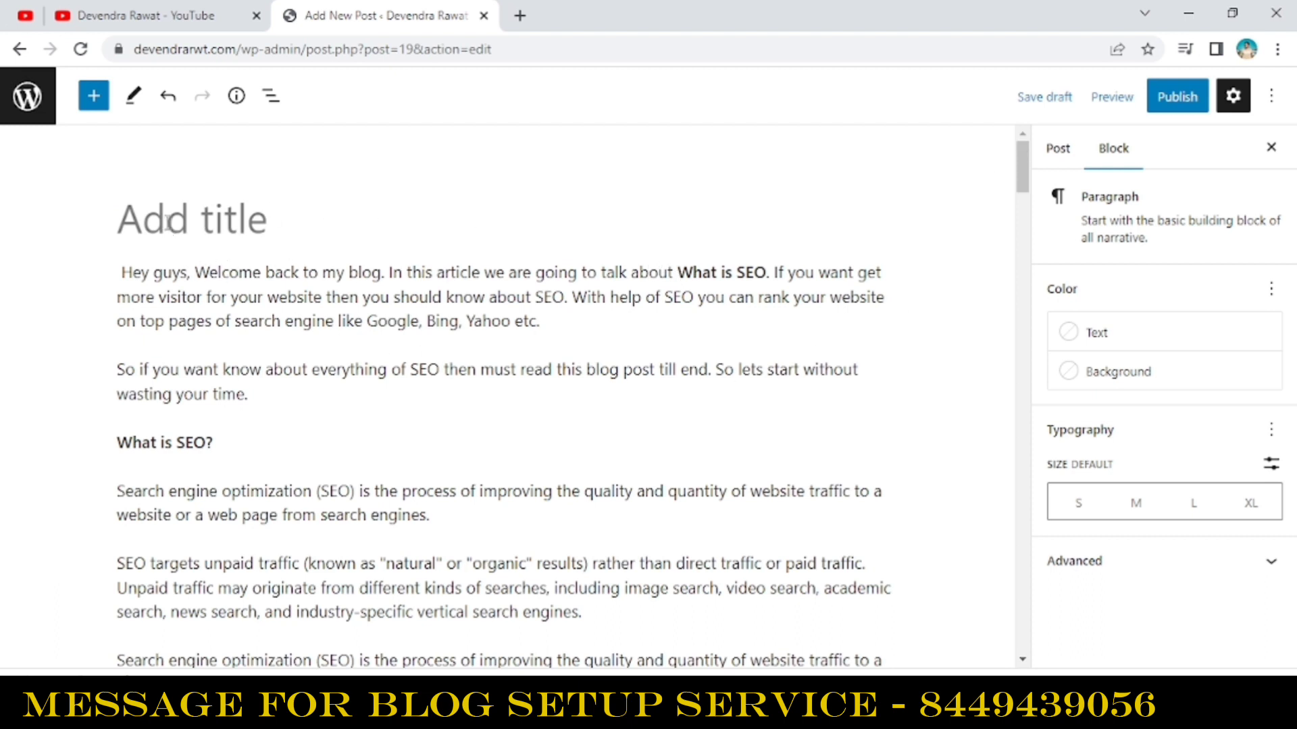
- Title the post "What is SEO and How Does SEO work?" and remove the leading space before "Hey guys" in the first paragraph
click(223, 235)
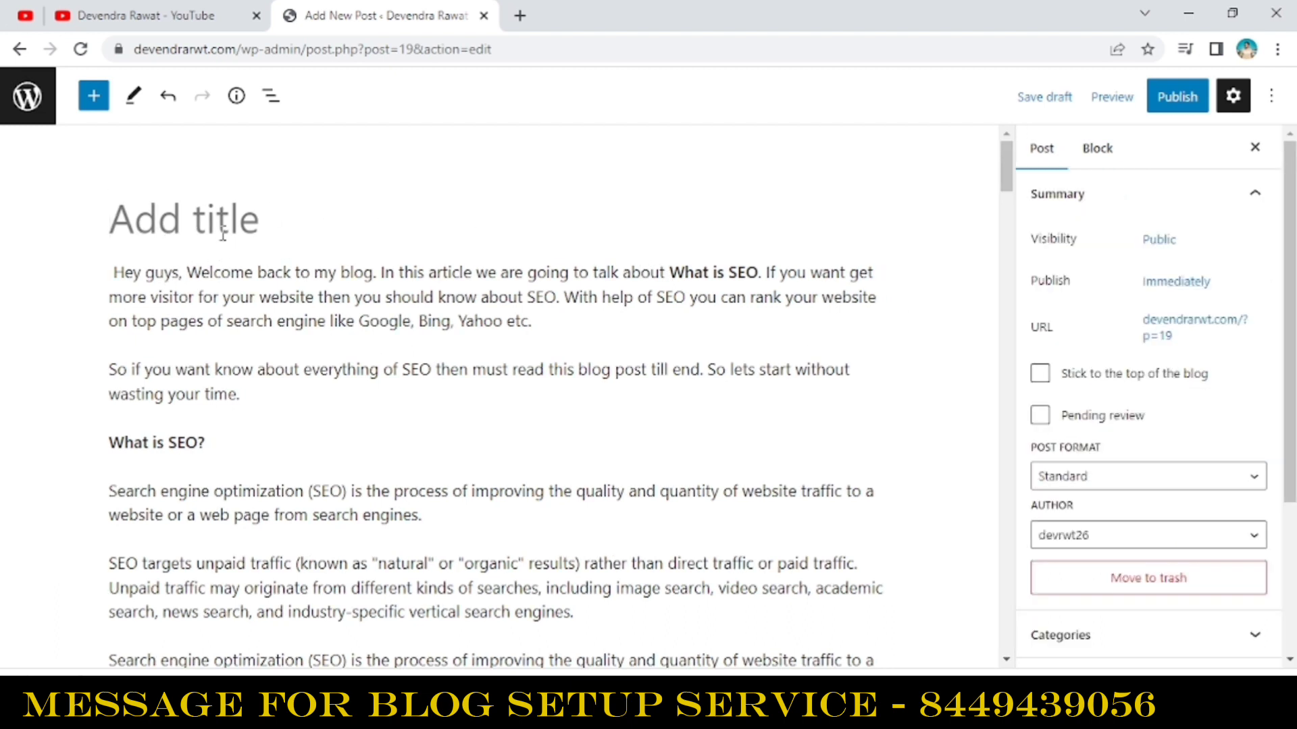
text(What is S)
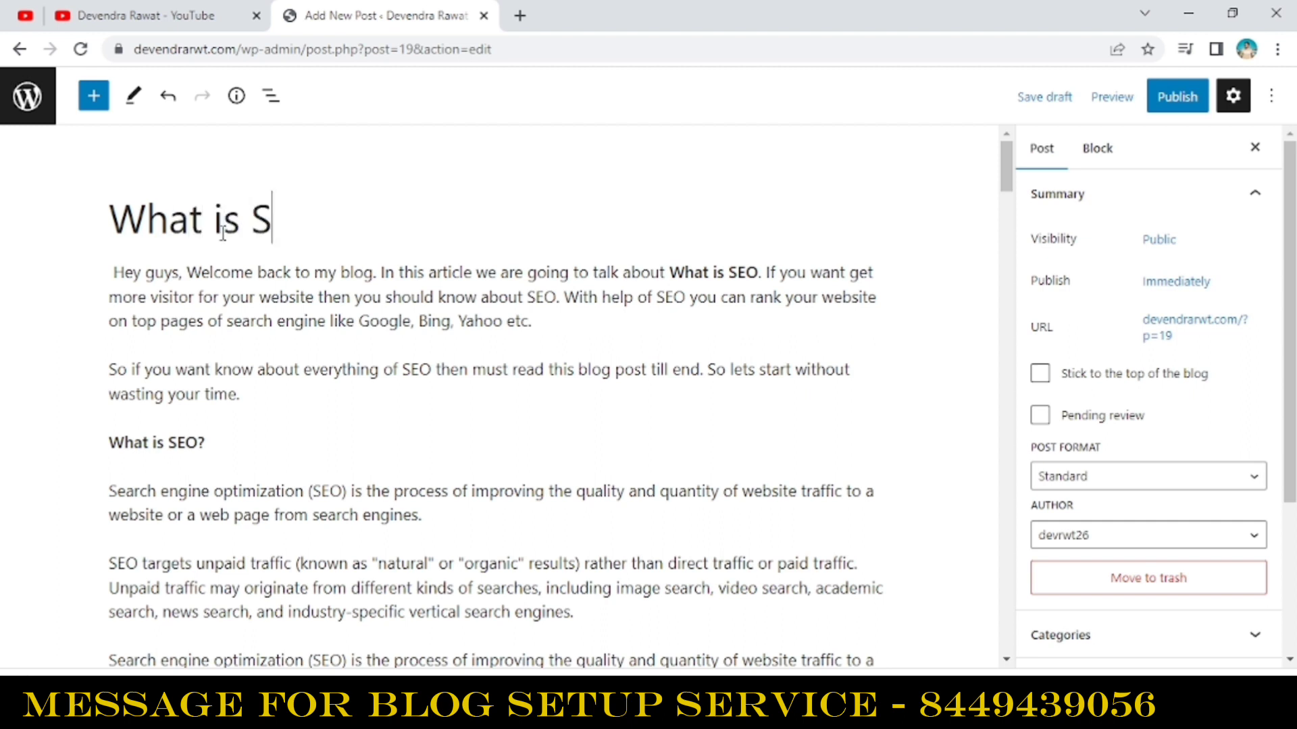
text(EO and Ho)
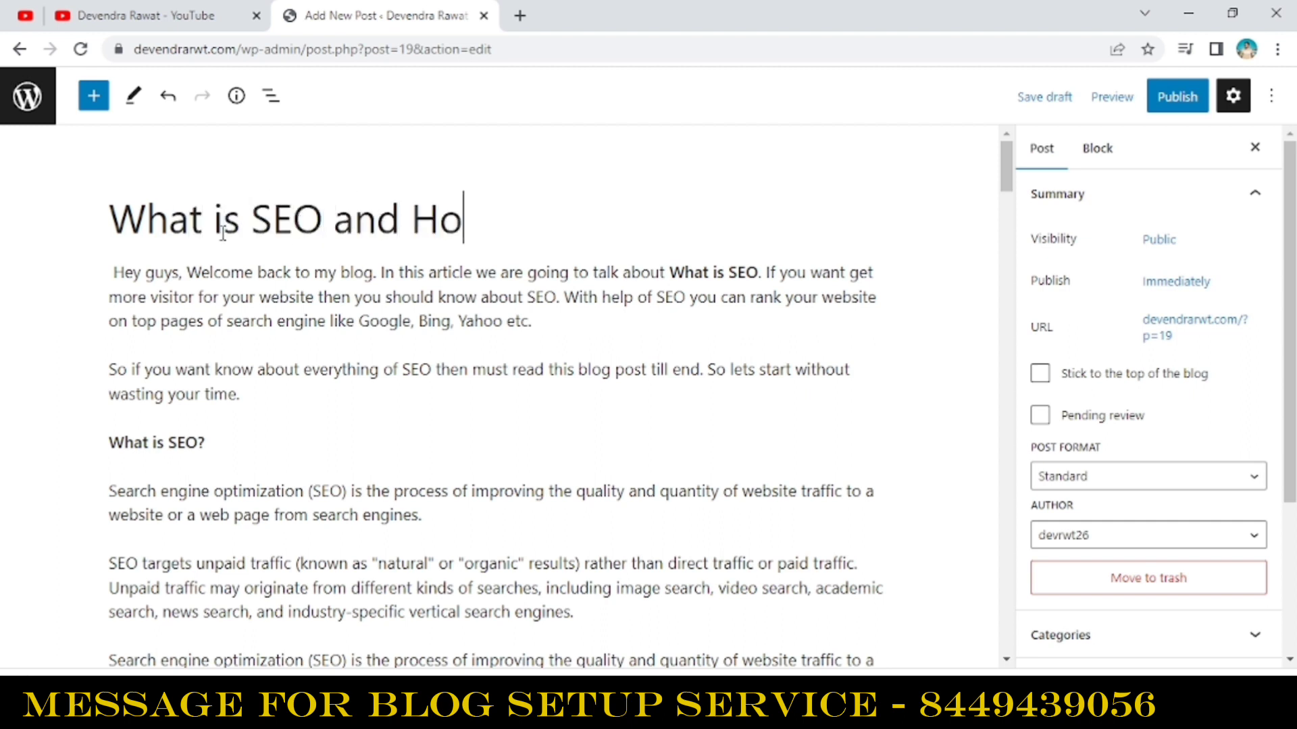
text(w Does SEO work)
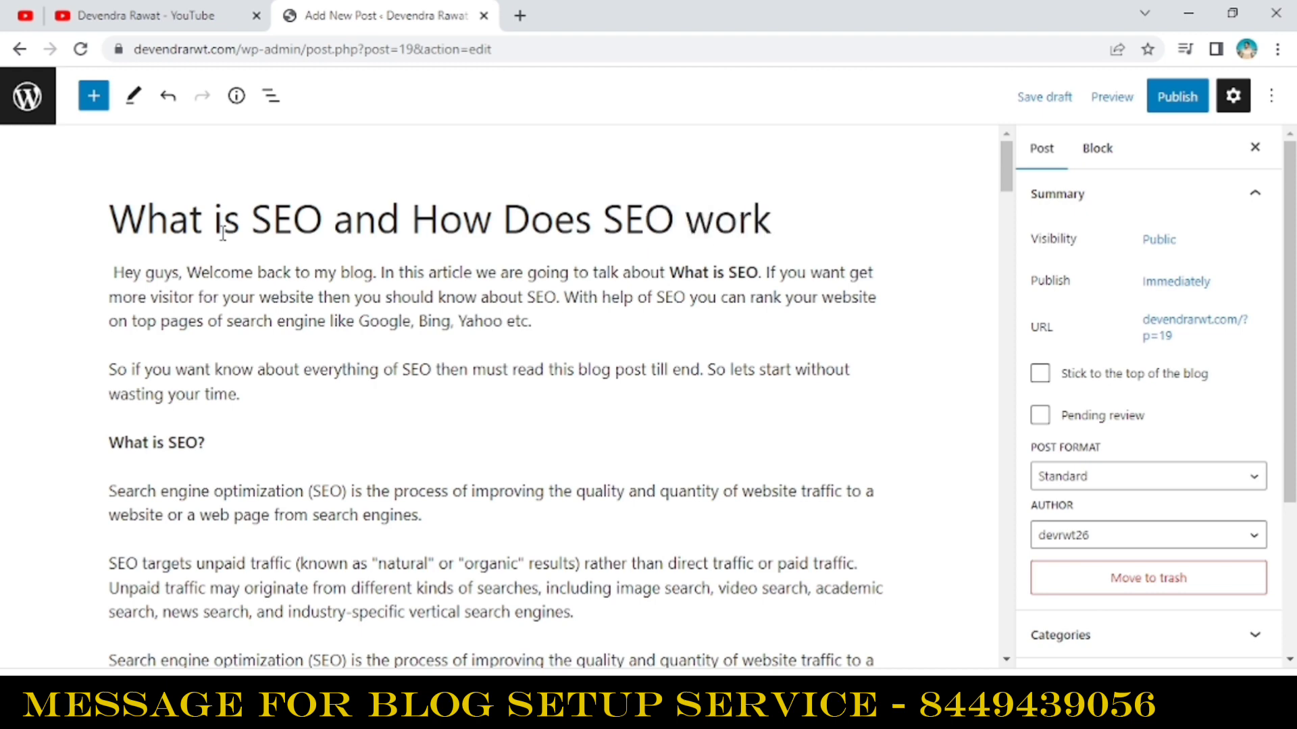
text(?)
click(111, 248)
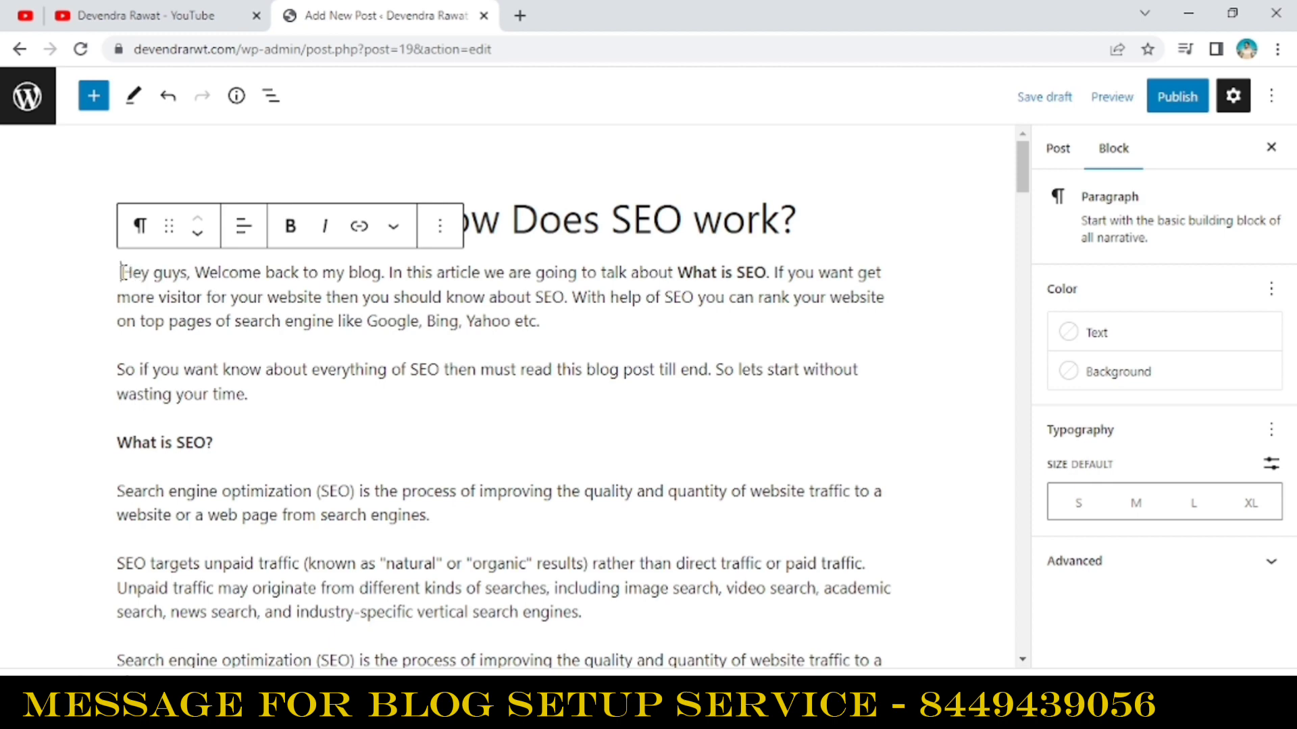
click(271, 370)
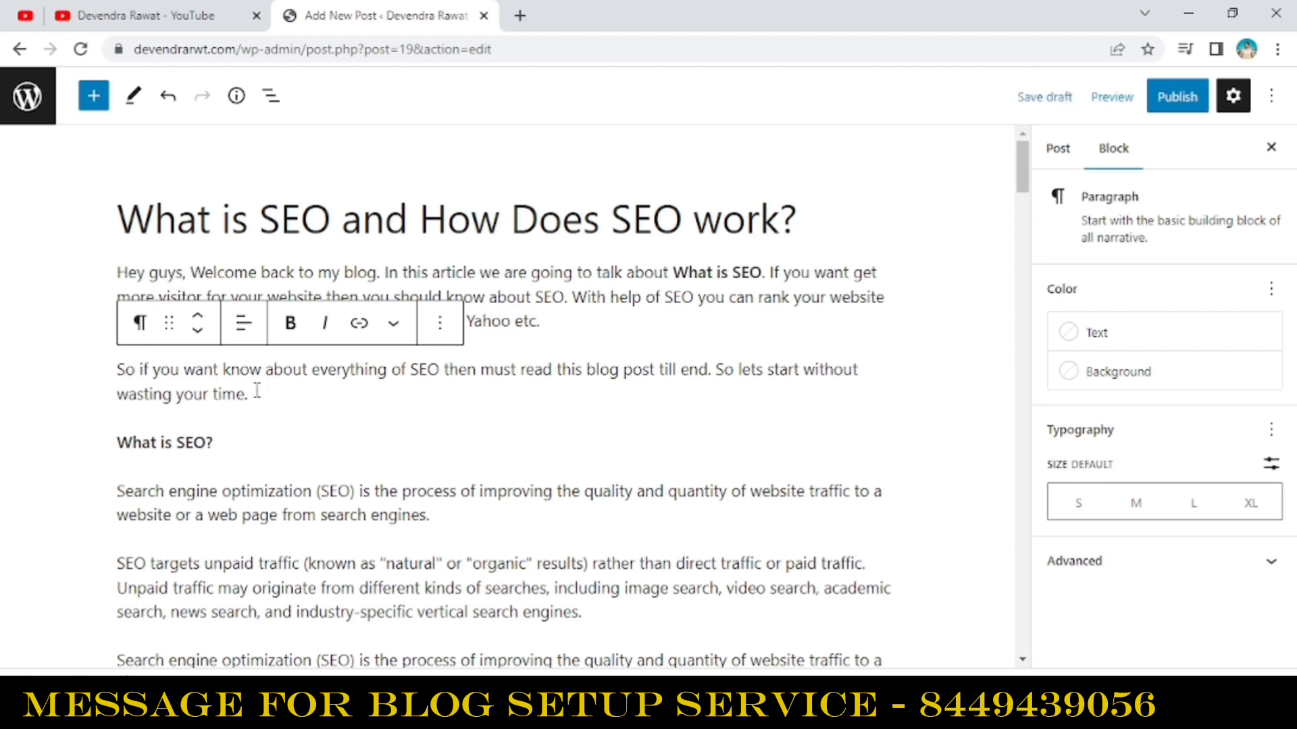
key(Return)
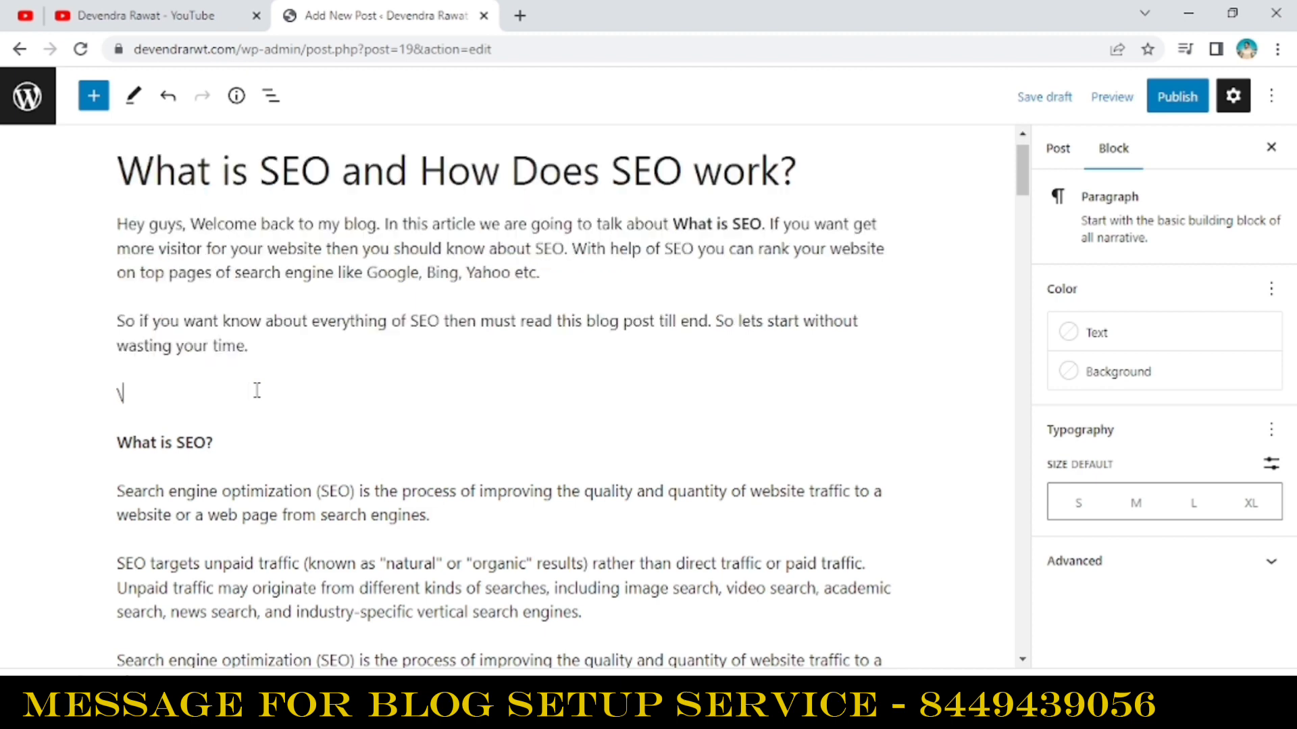
key(BackSpace)
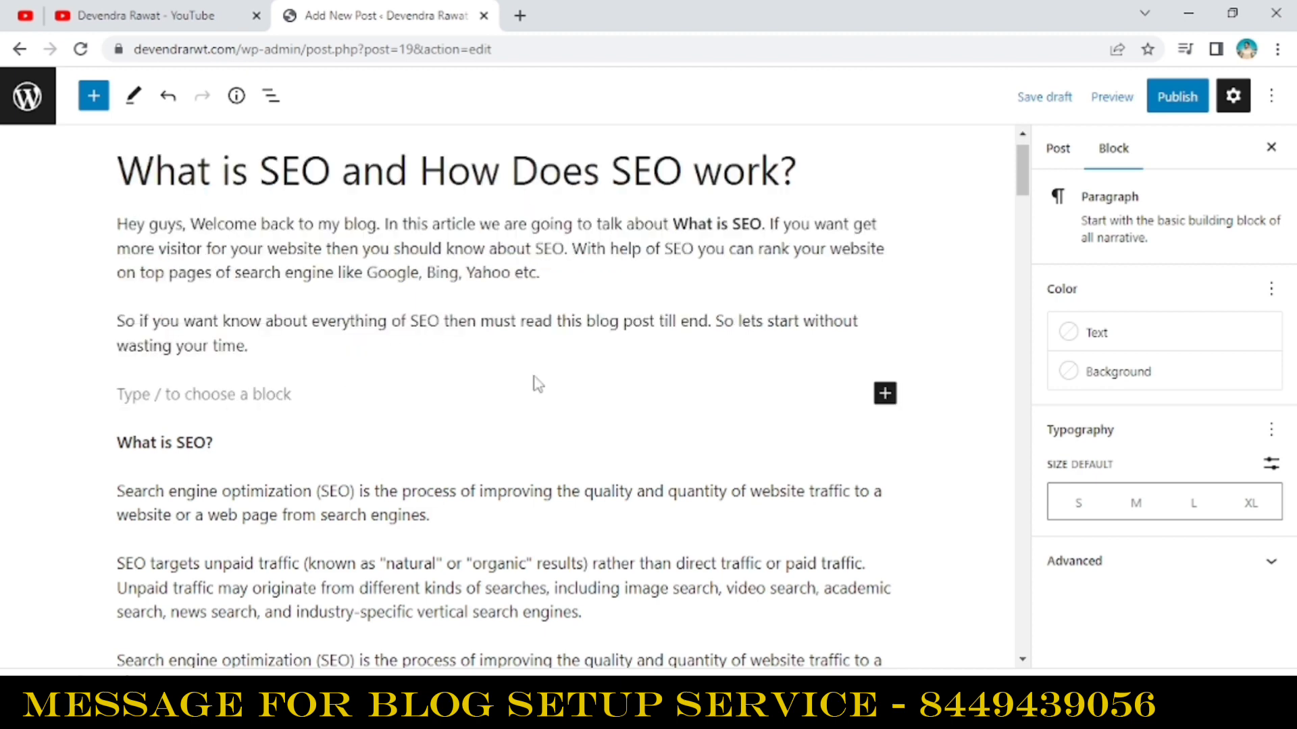
key(BackSpace)
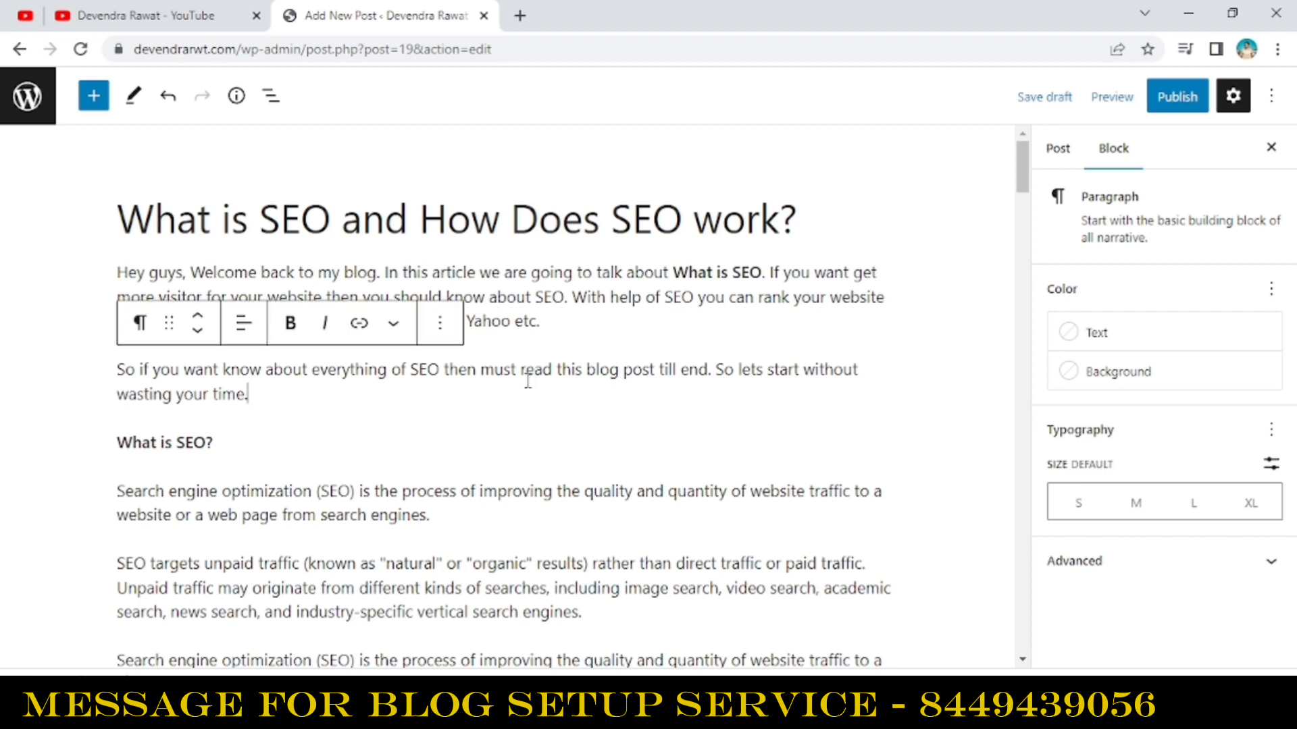
- Transform the bold "What is SEO?" paragraph below the introduction into an H2 heading
scroll(981, 282, down, 1)
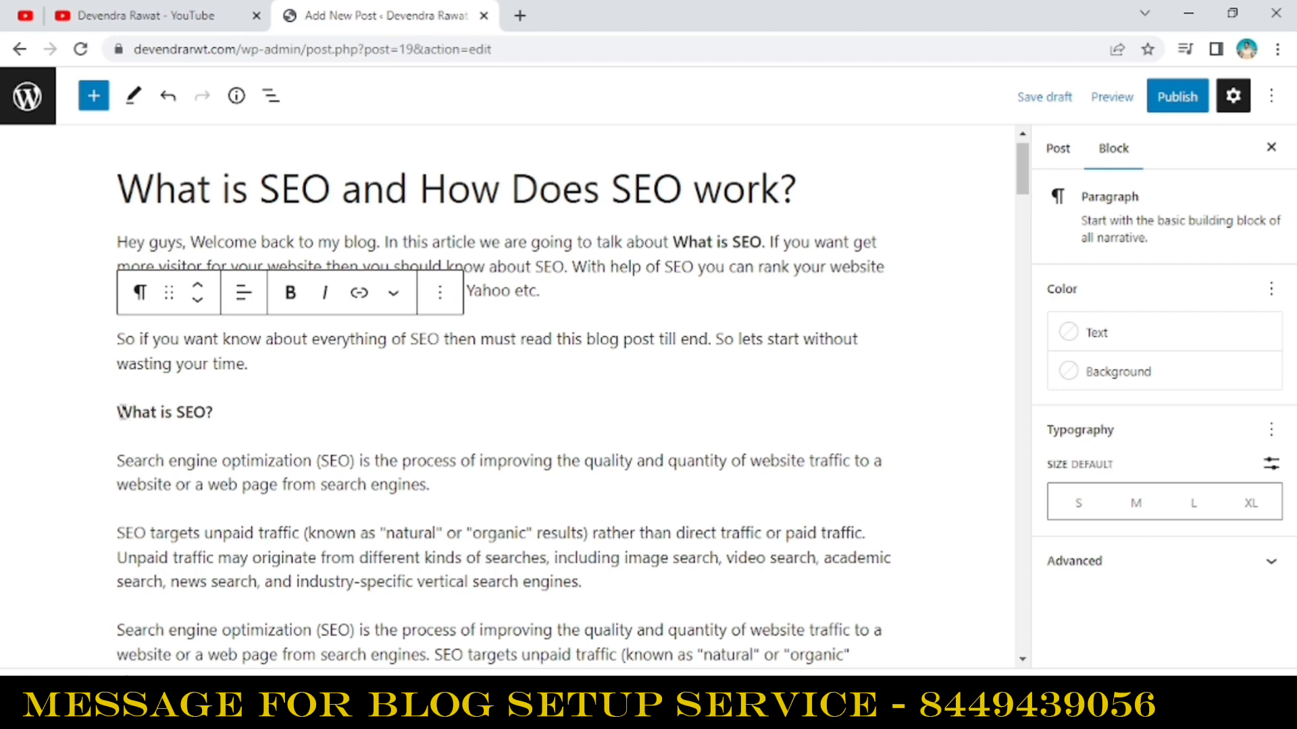
triple_click(165, 411)
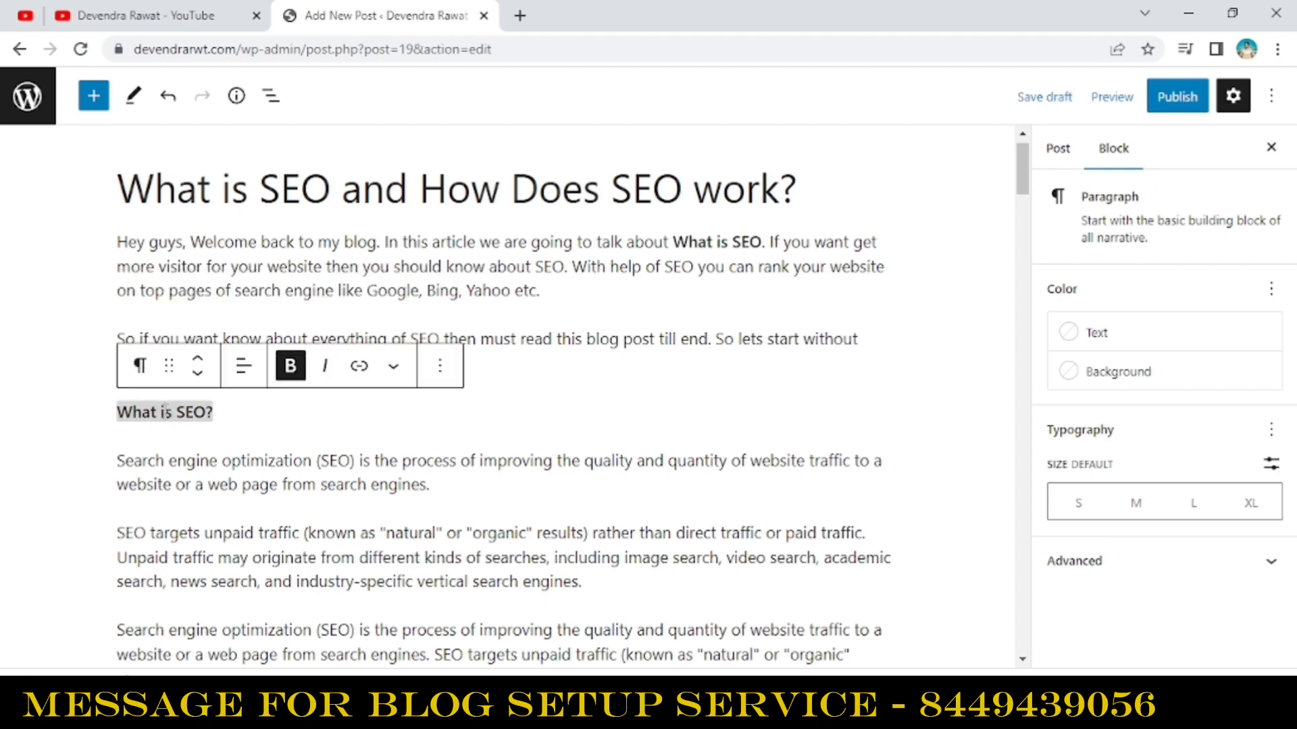
click(216, 412)
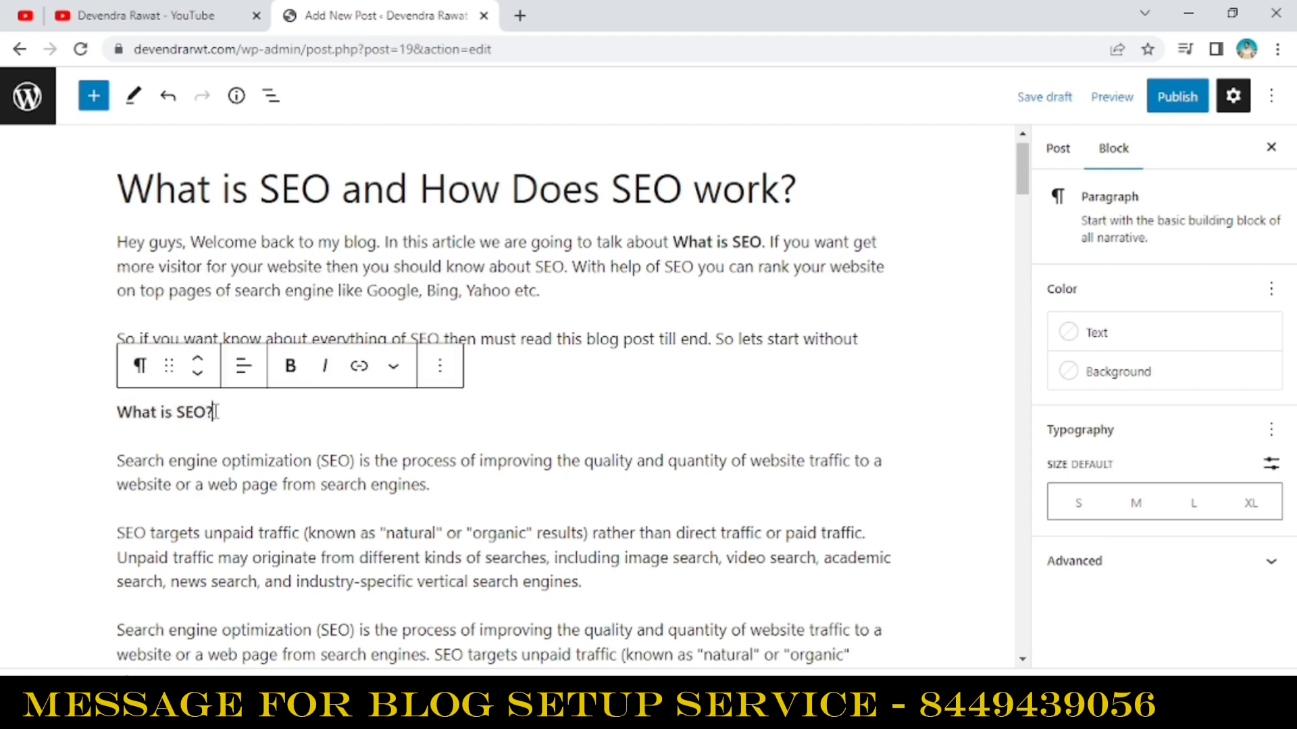
triple_click(154, 413)
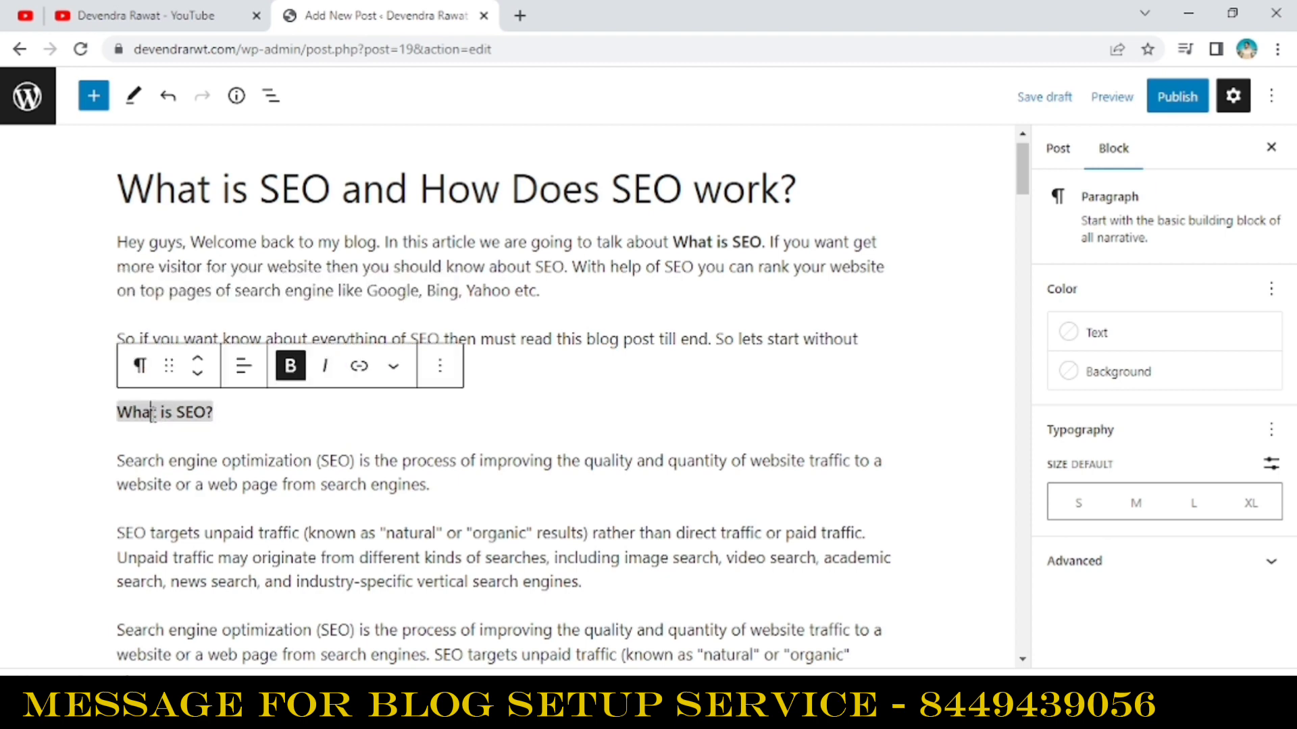
click(139, 368)
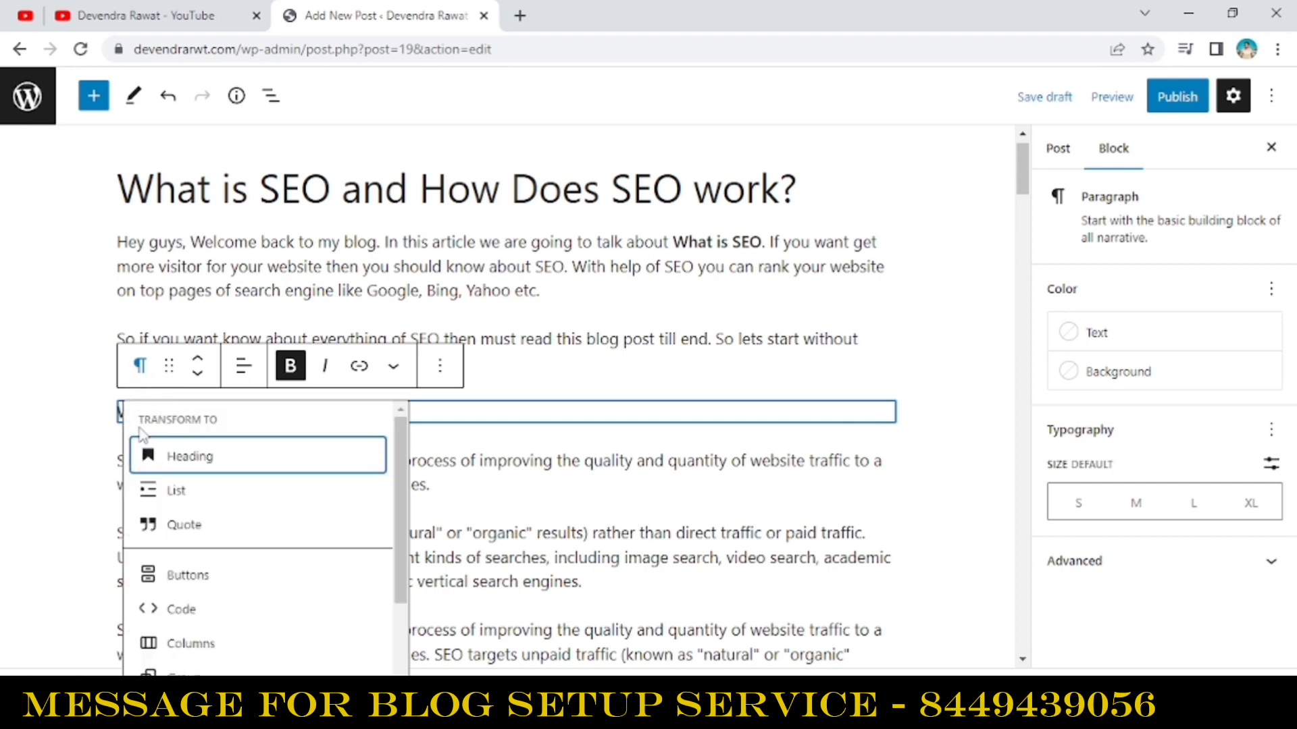
click(211, 459)
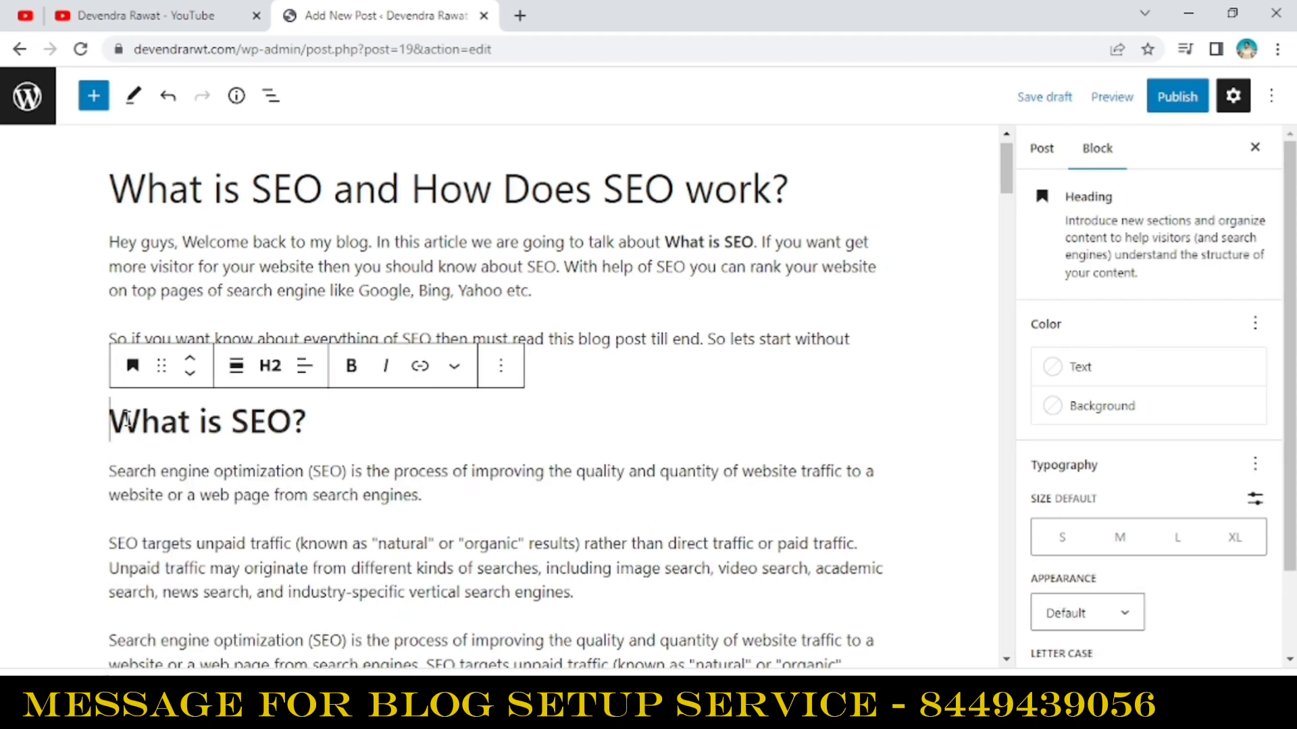
drag(110, 420, 292, 420)
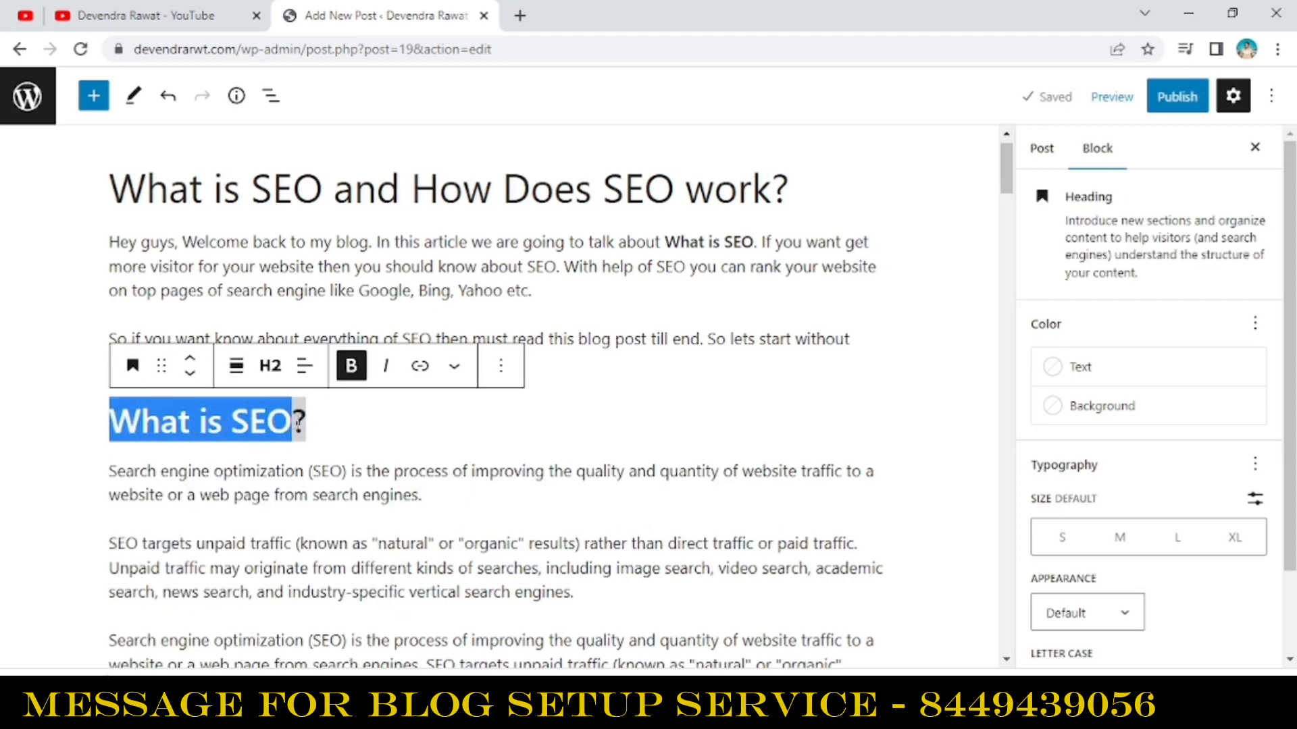
click(270, 366)
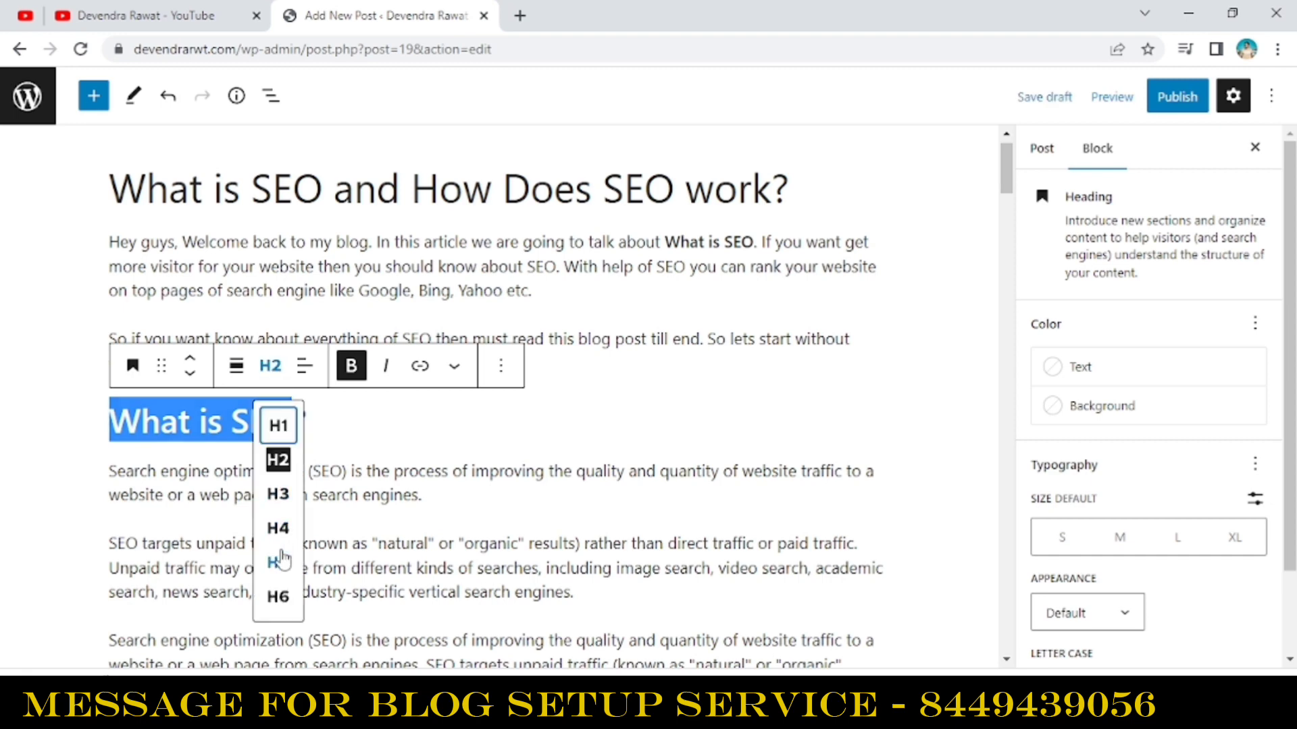
click(403, 419)
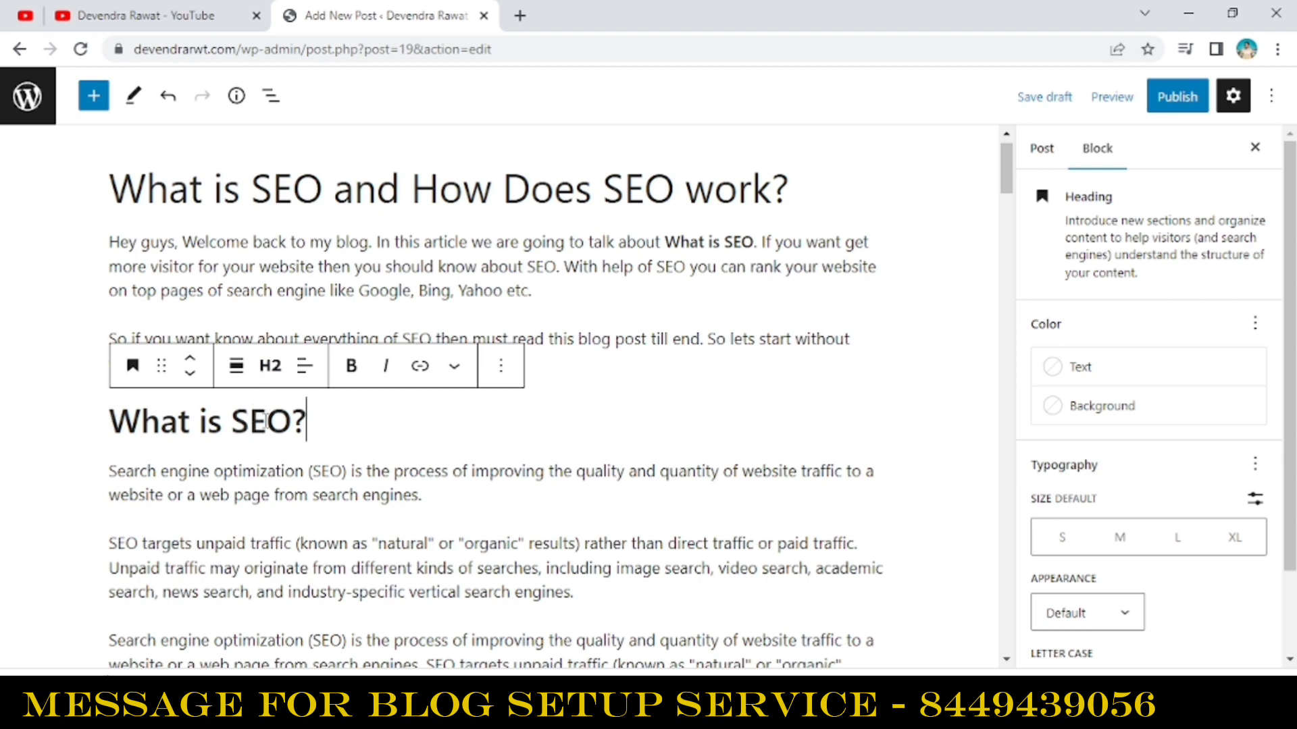
- Center the "What is SEO?" heading text
click(304, 366)
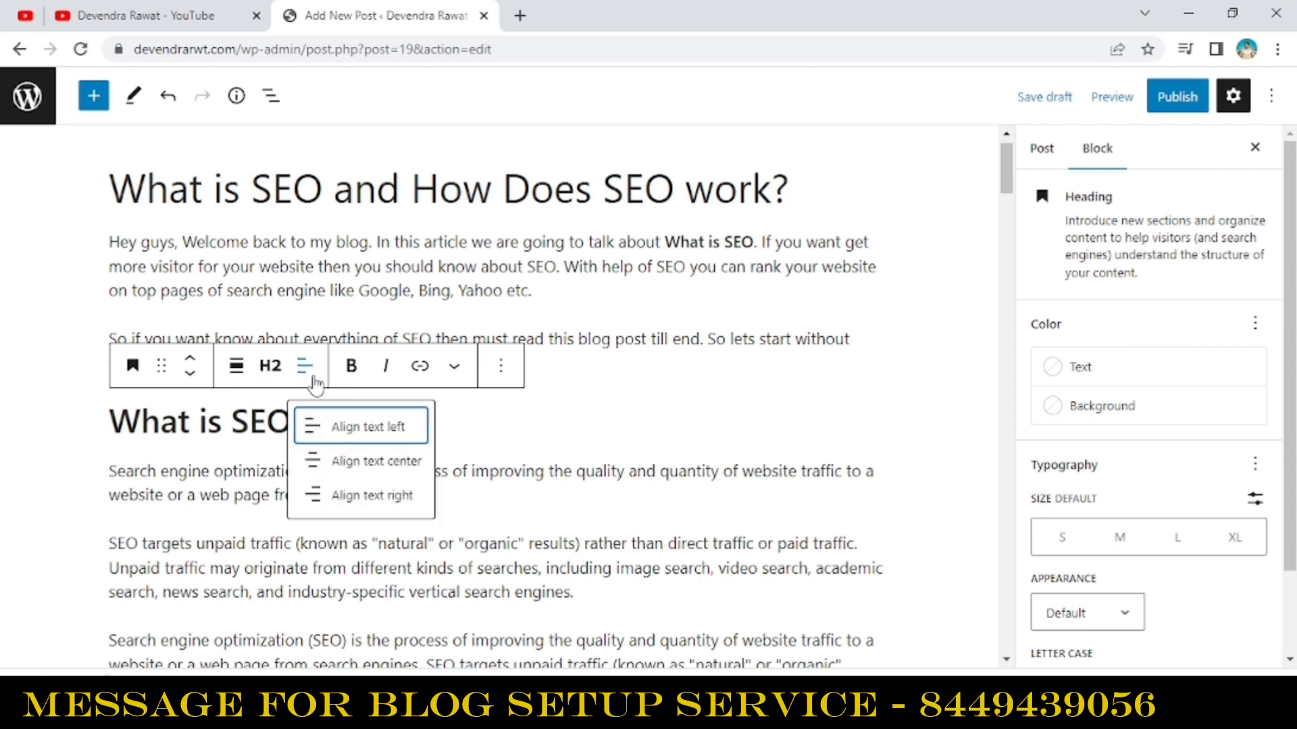
click(338, 461)
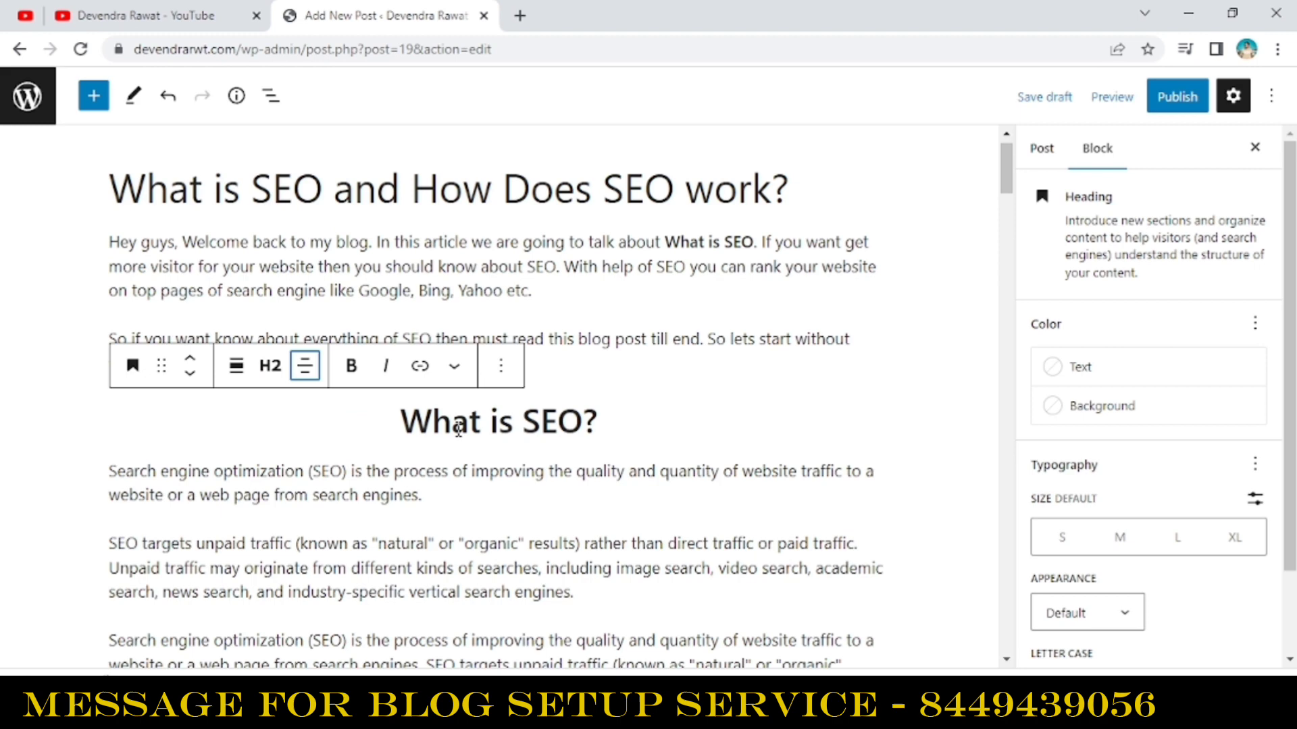
click(305, 366)
- Try the solid blue Accent background on the "What is SEO?" heading, and undo it
click(1053, 425)
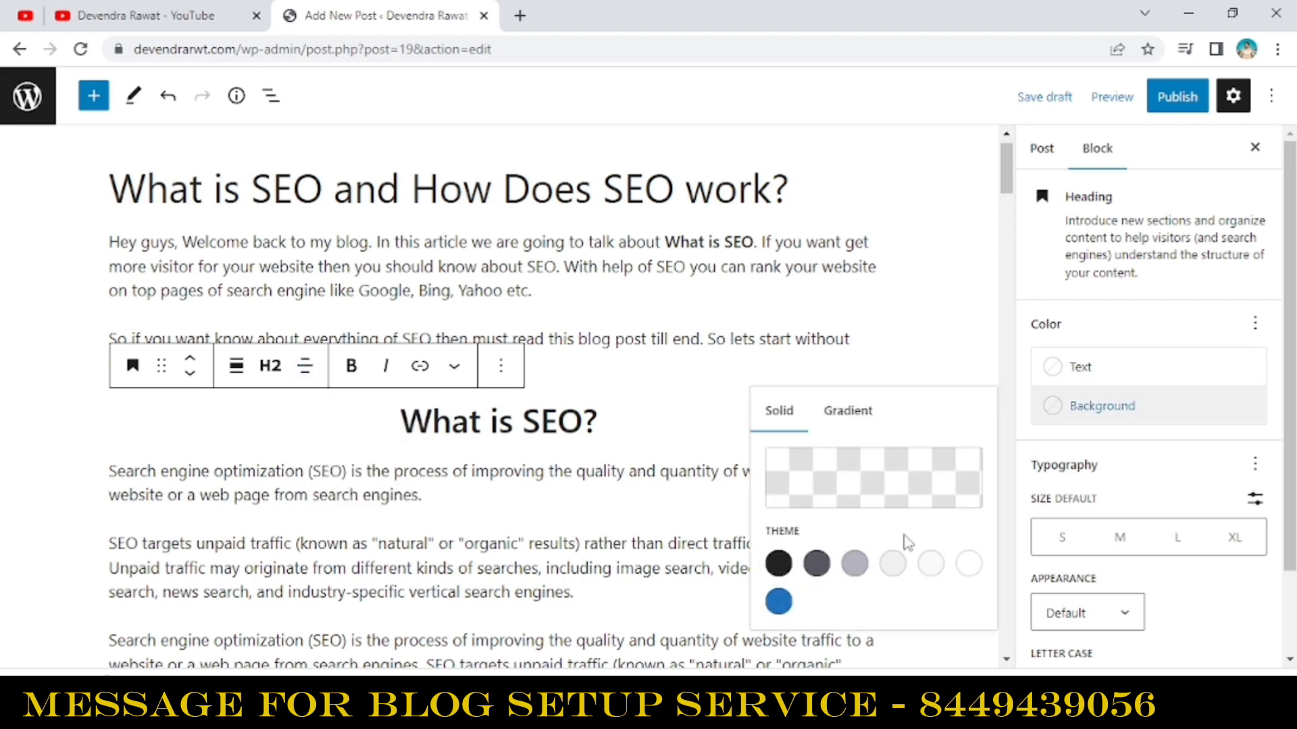
click(779, 603)
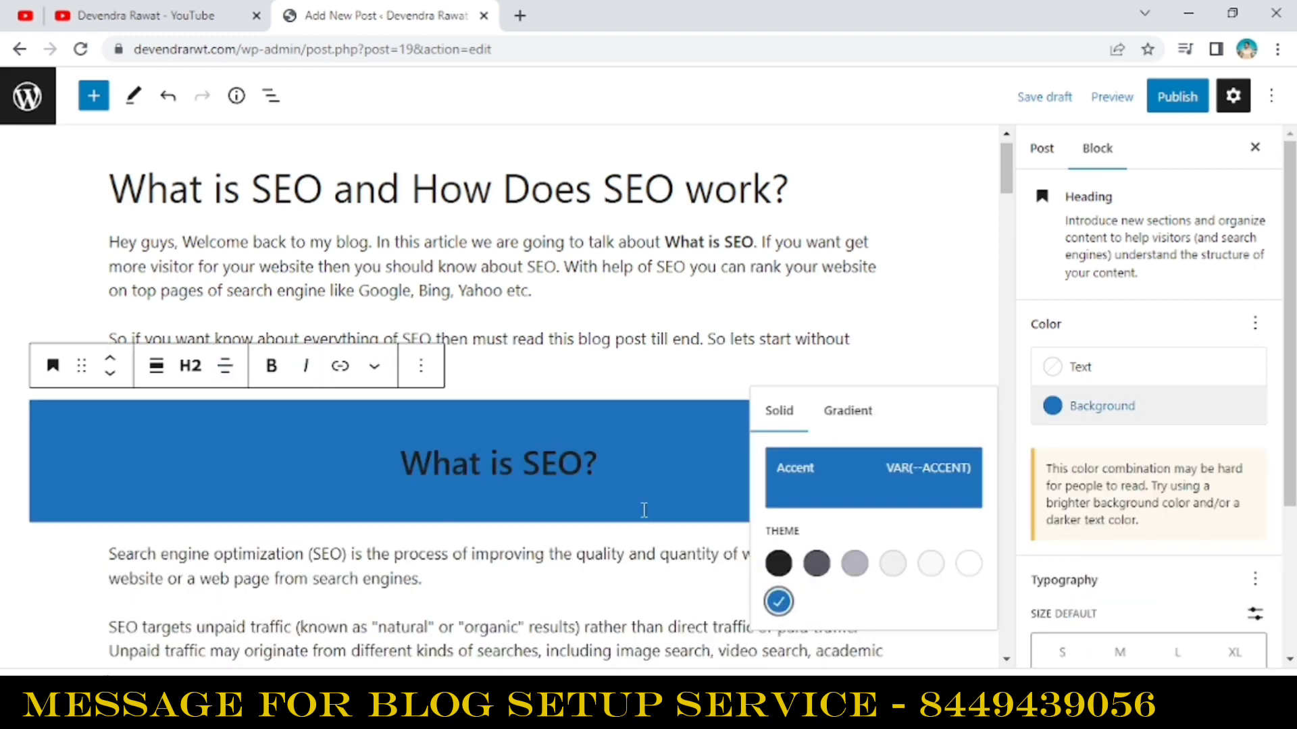
scroll(729, 432, down, 1)
click(729, 431)
key(ctrl+z)
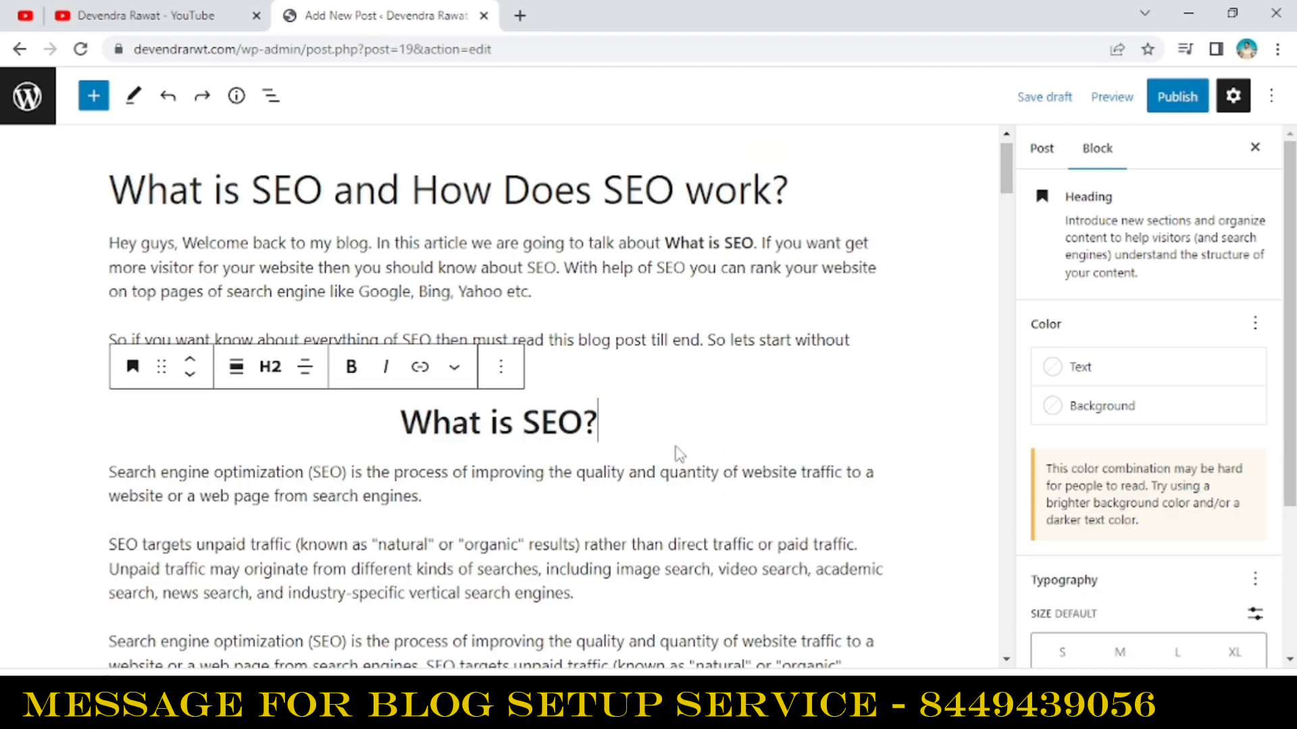
- Align the "What is SEO?" heading text left and leave the heading block
triple_click(420, 422)
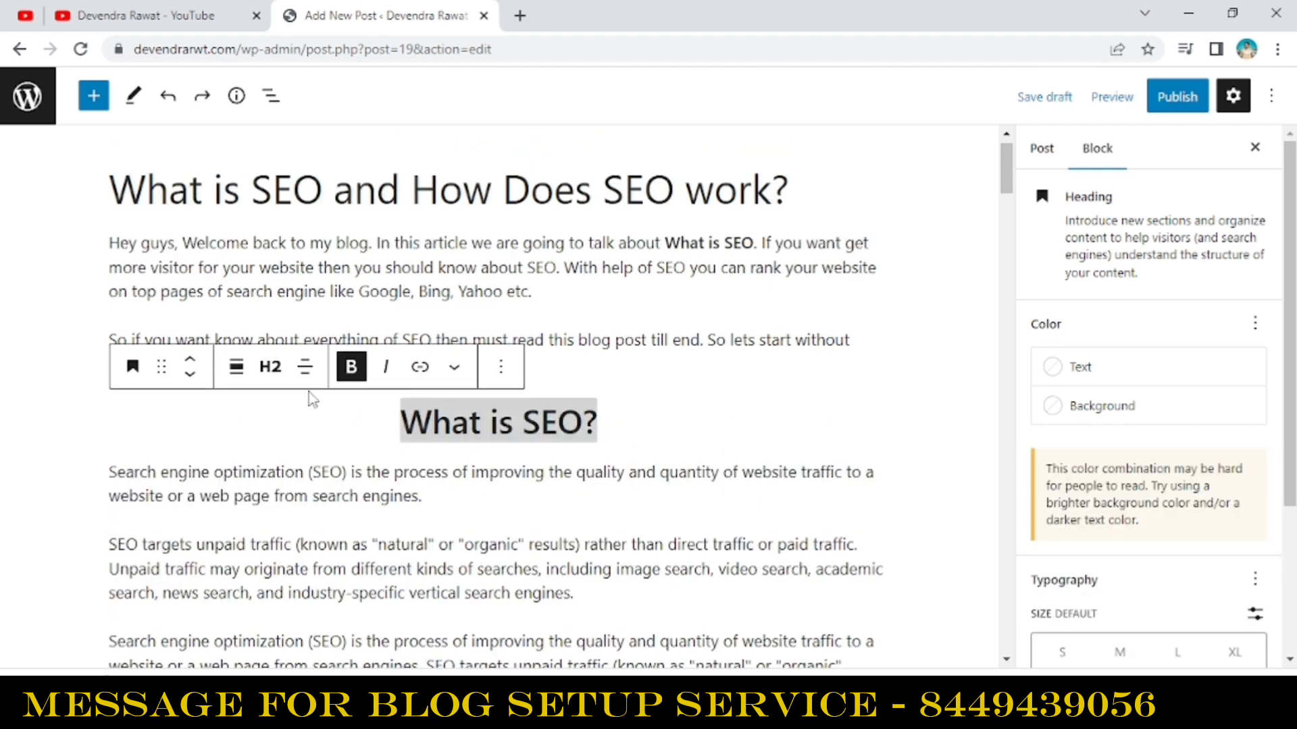
click(306, 367)
click(313, 426)
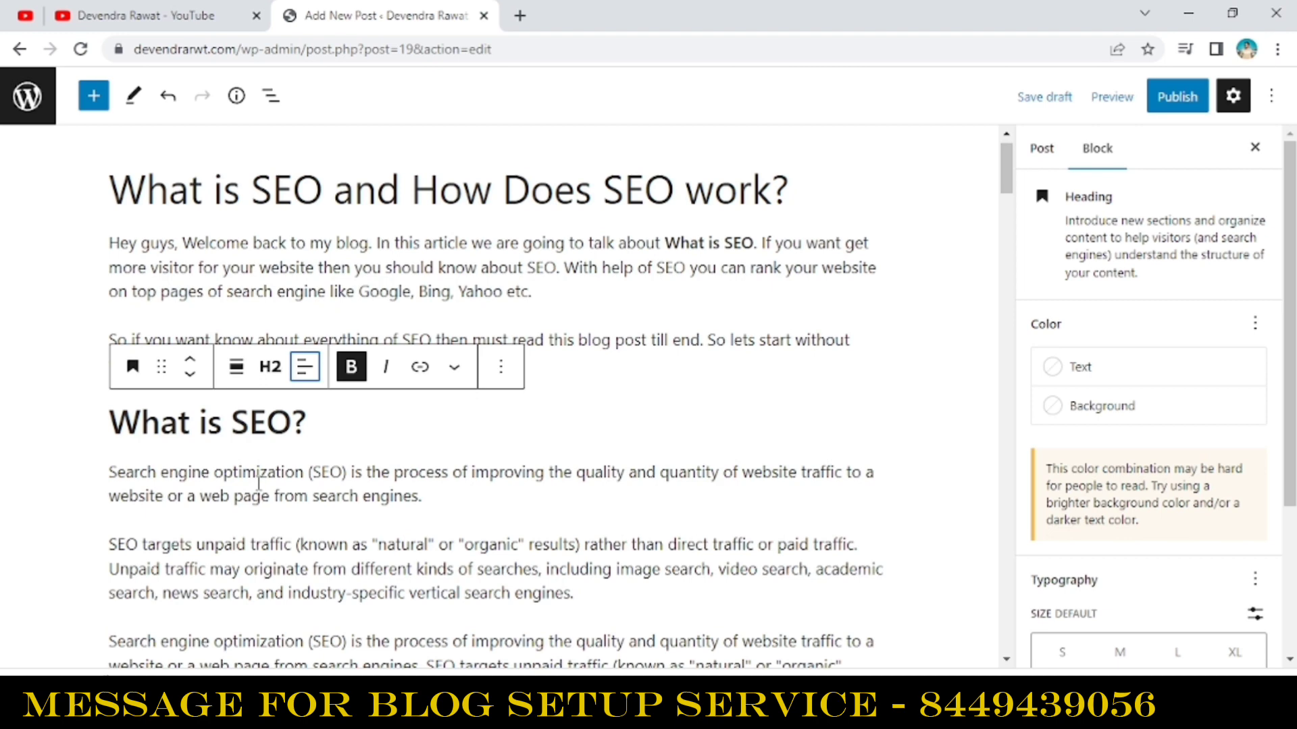
click(348, 477)
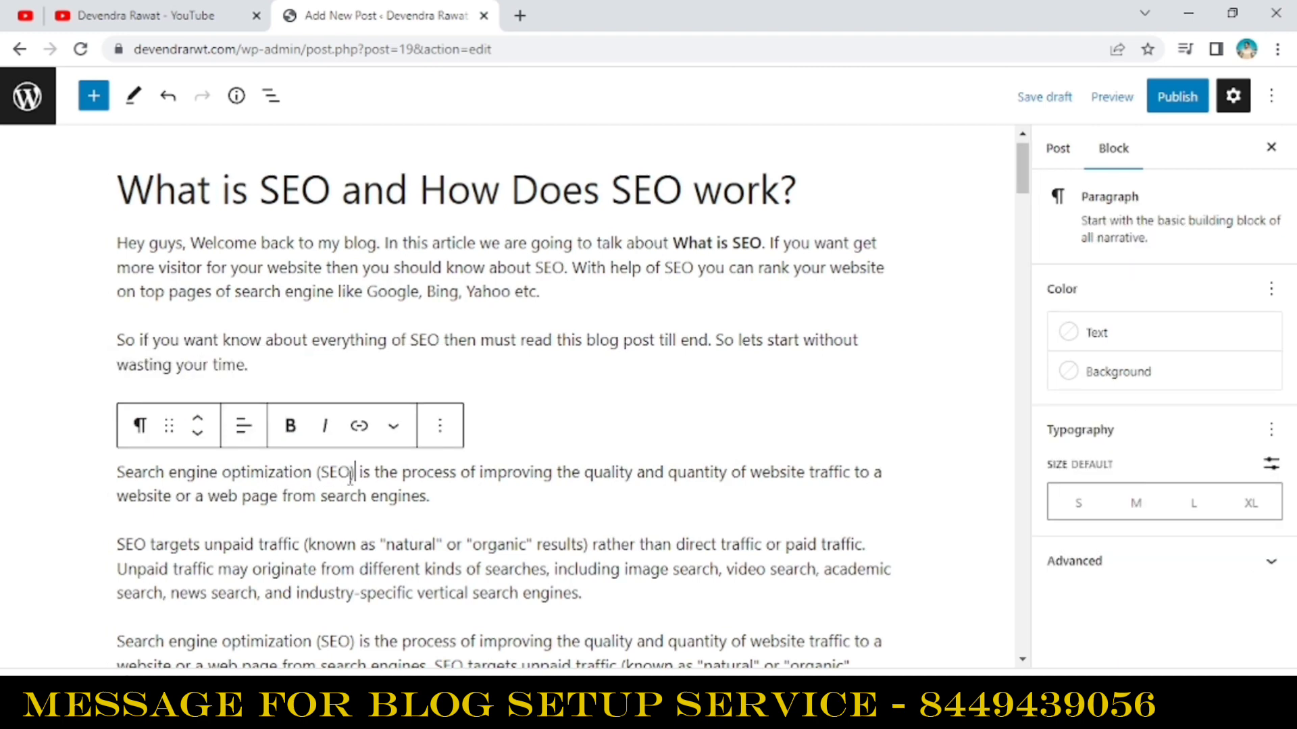
click(501, 338)
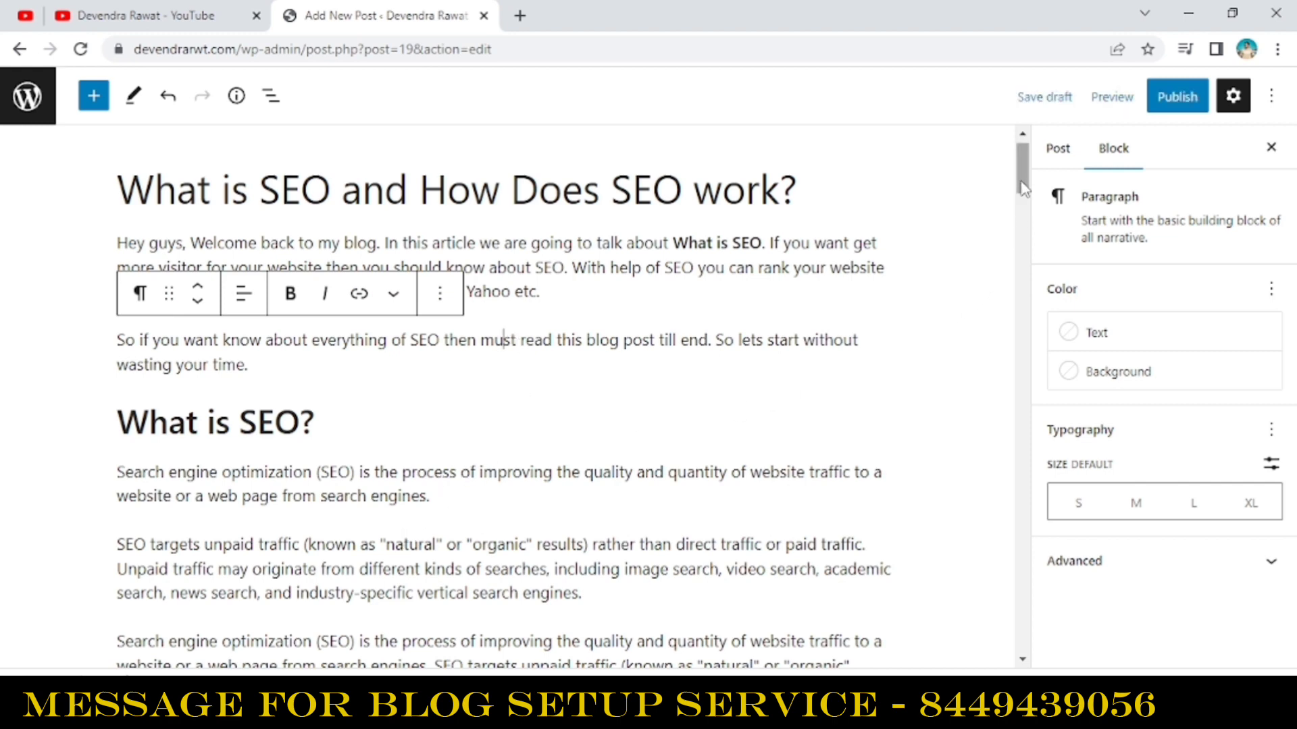
- Insert an Image block between the last "What is SEO?" paragraph and the "How does SEO work?" line
scroll(490, 416, down, 4)
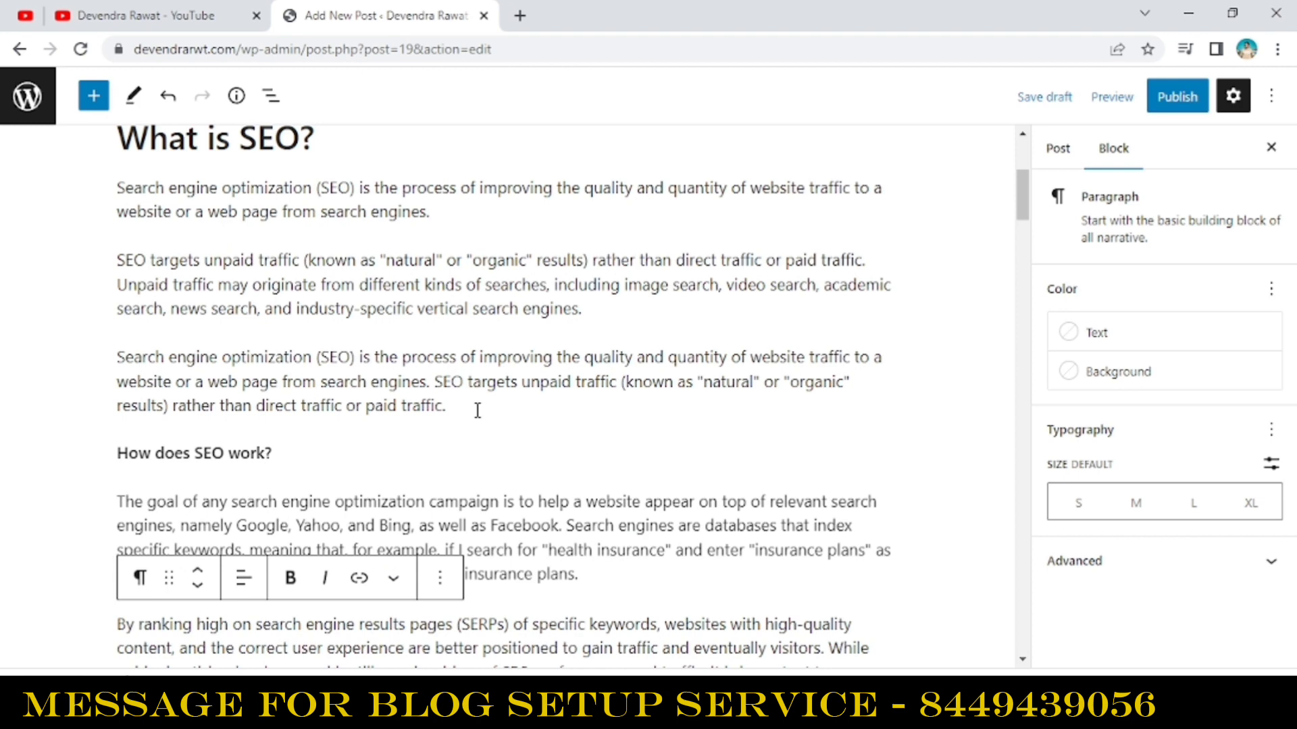
click(477, 411)
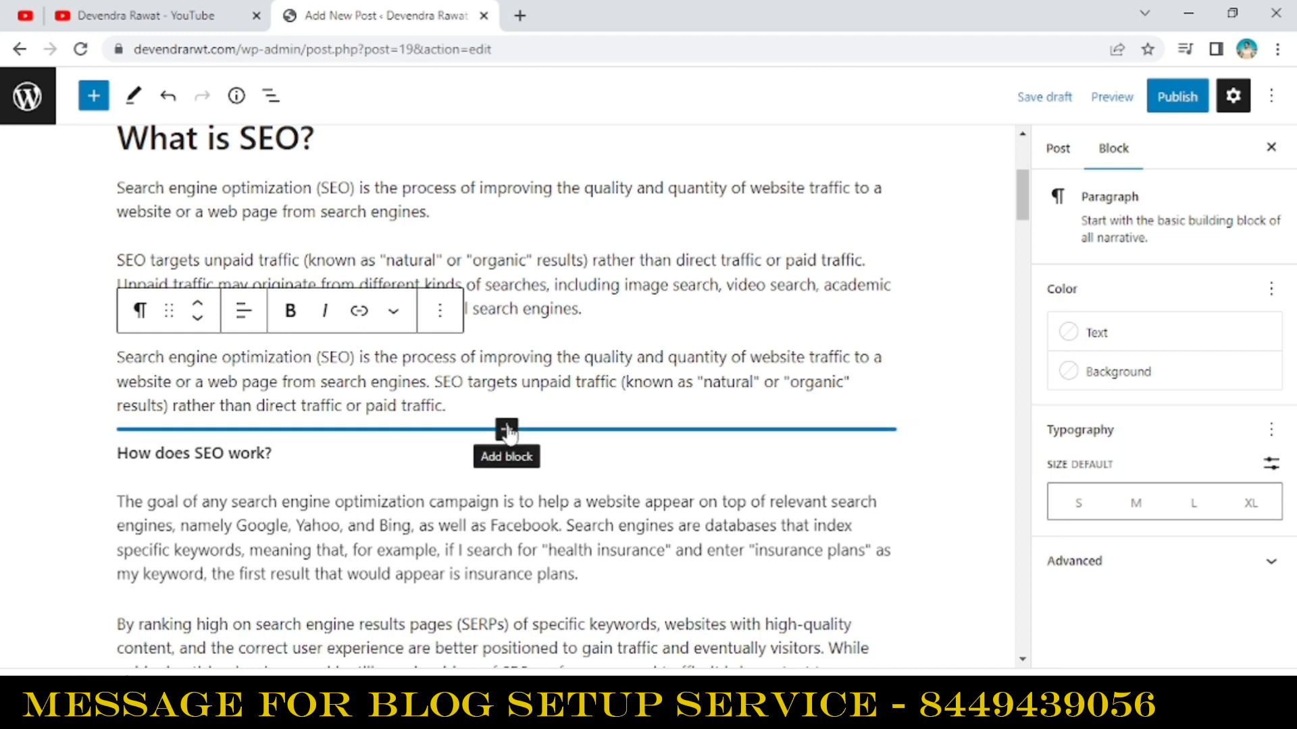
click(506, 429)
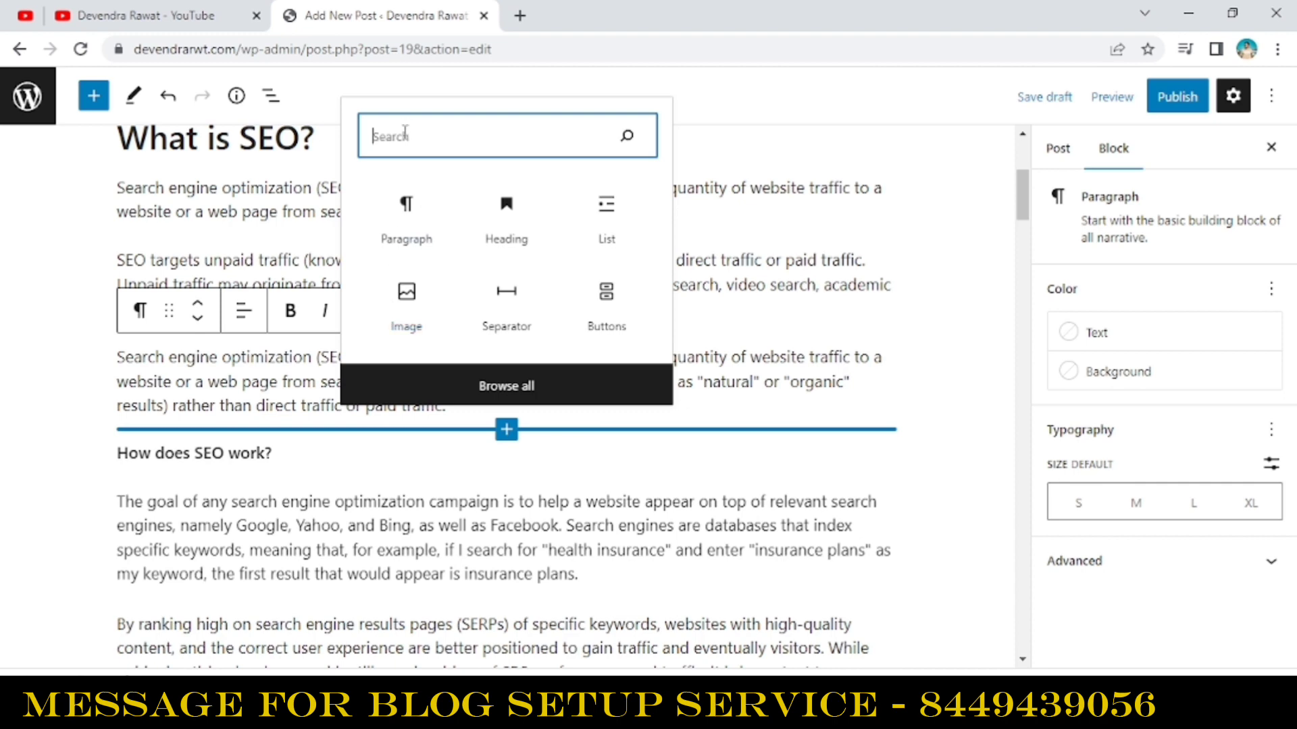
text(Imag)
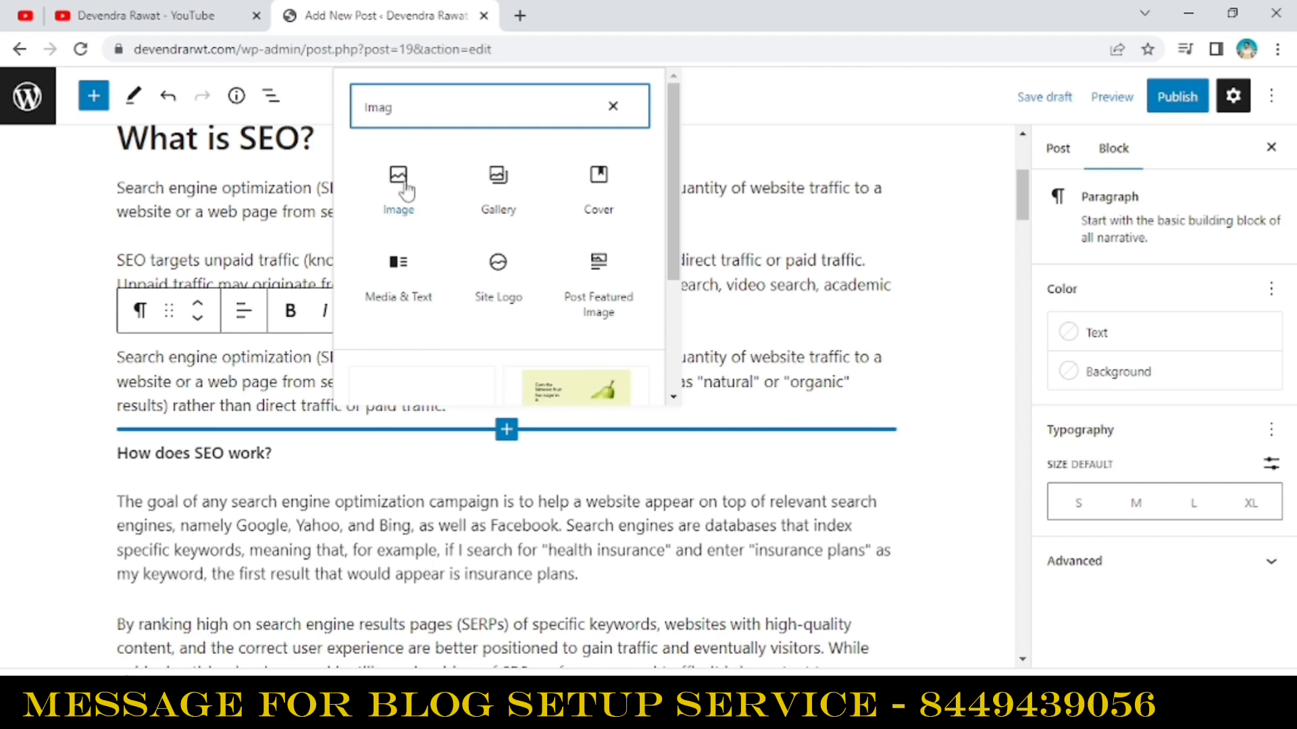
click(402, 188)
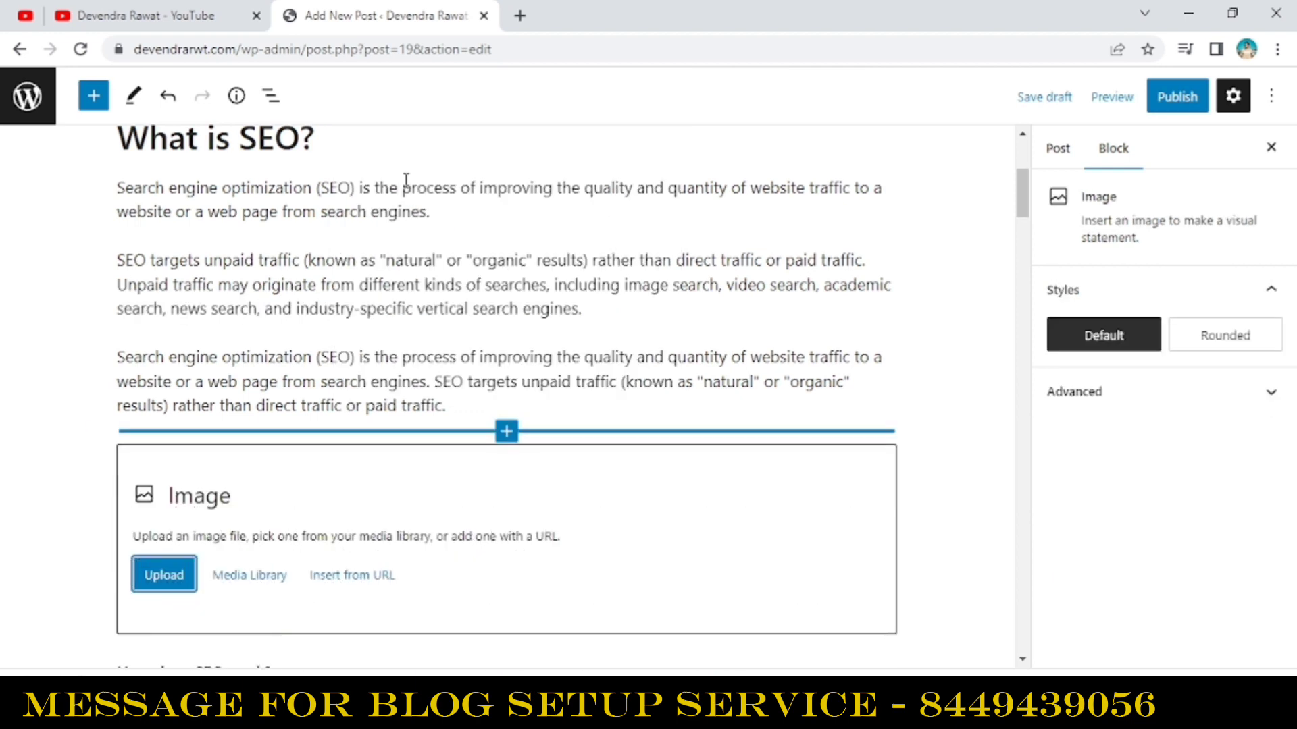
- Upload the seo-gd4030e085_640 picture from the Downloads folder into the new Image block
click(164, 580)
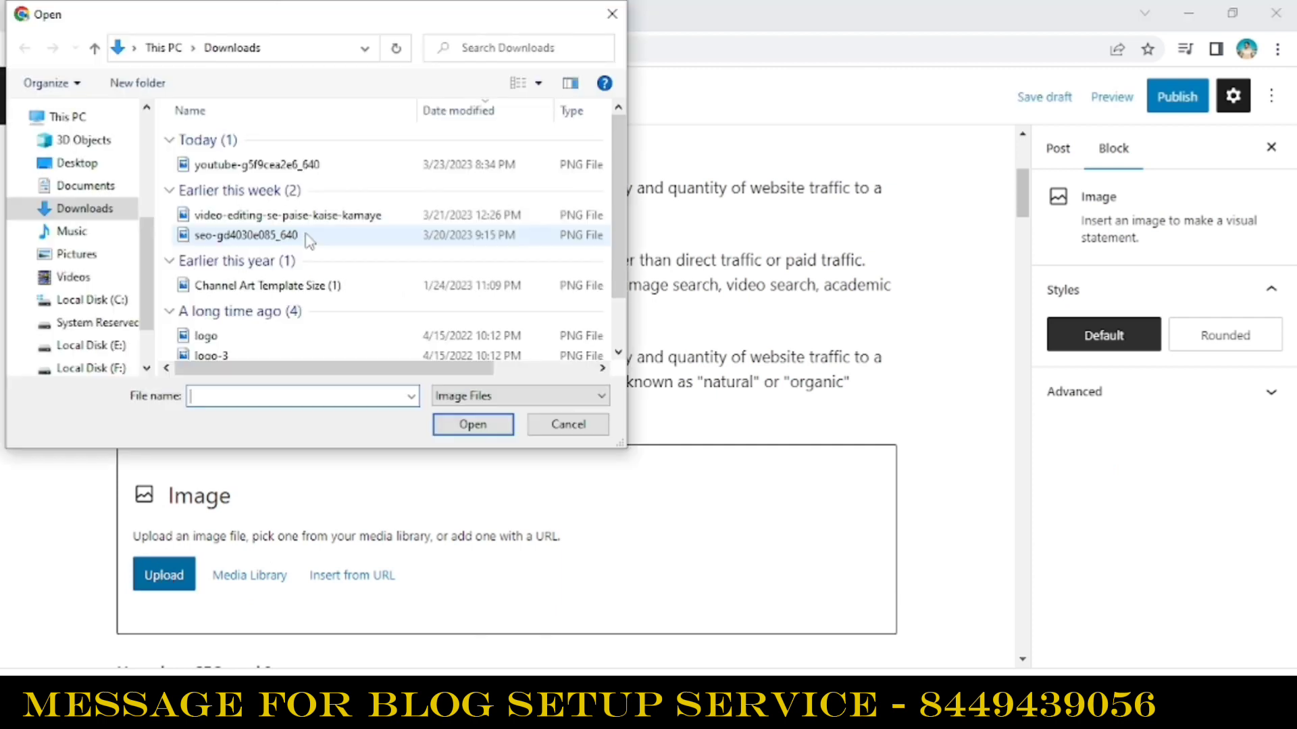
click(308, 239)
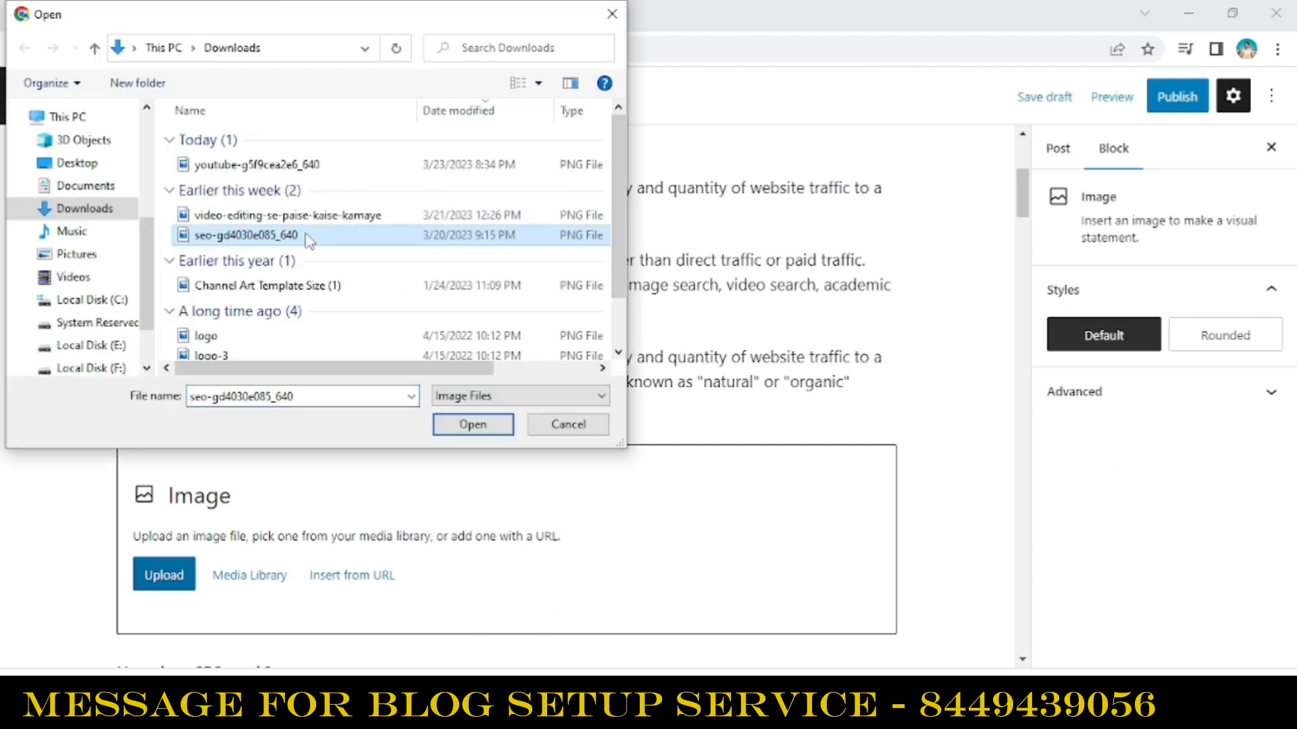
click(308, 236)
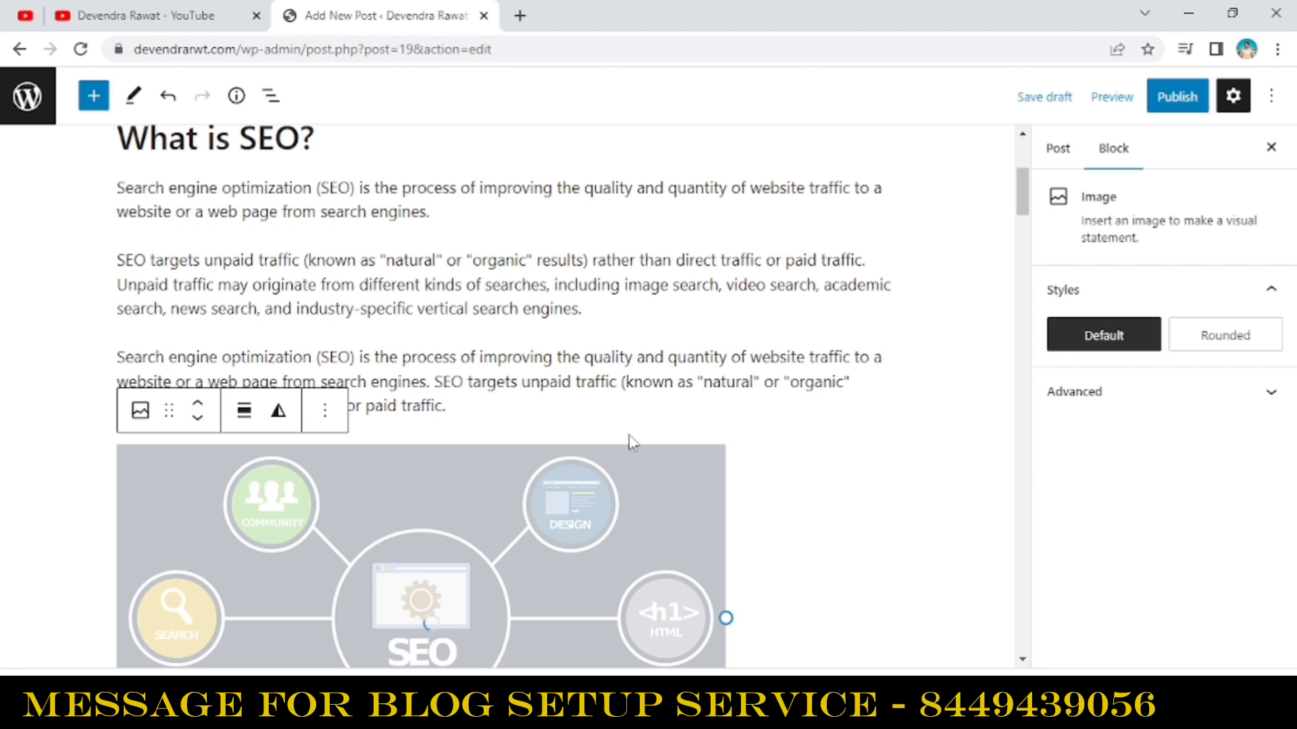
- Center-align the SEO image and apply the Rounded style to it
scroll(1021, 197, down, 4)
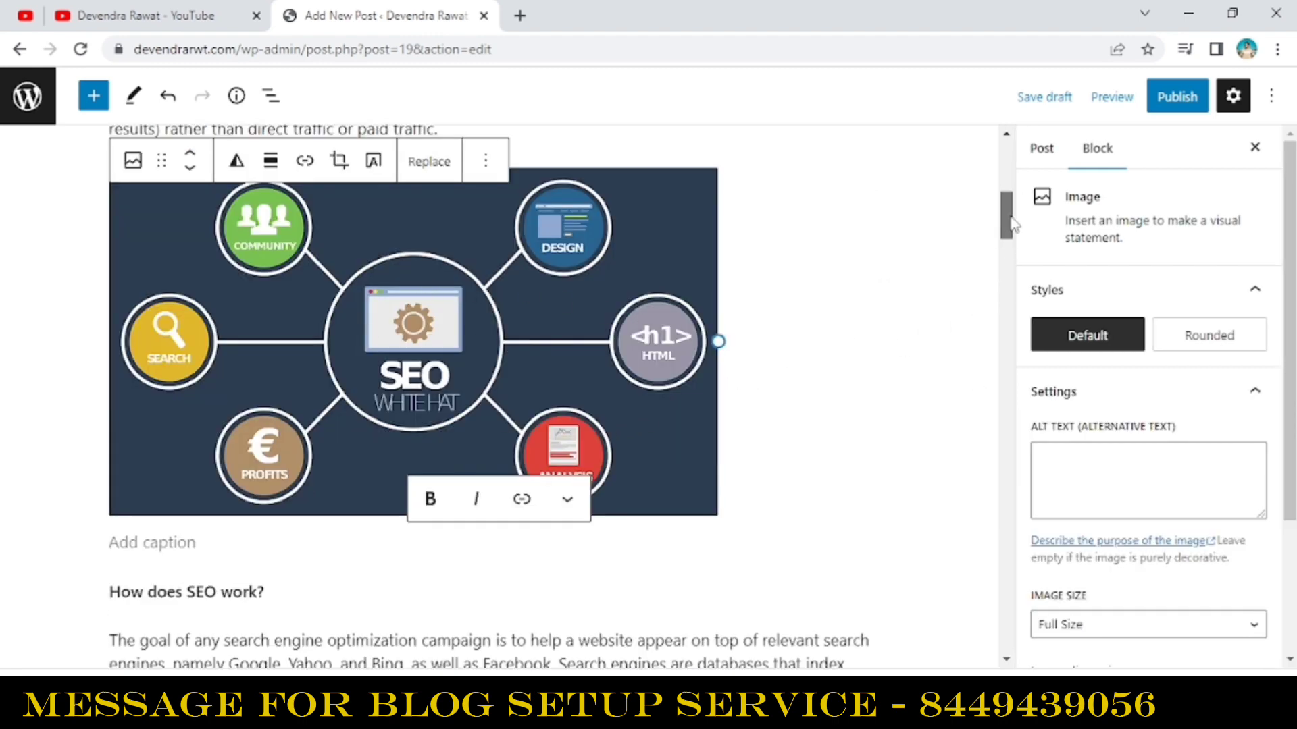
scroll(1011, 214, up, 1)
scroll(1011, 215, up, 1)
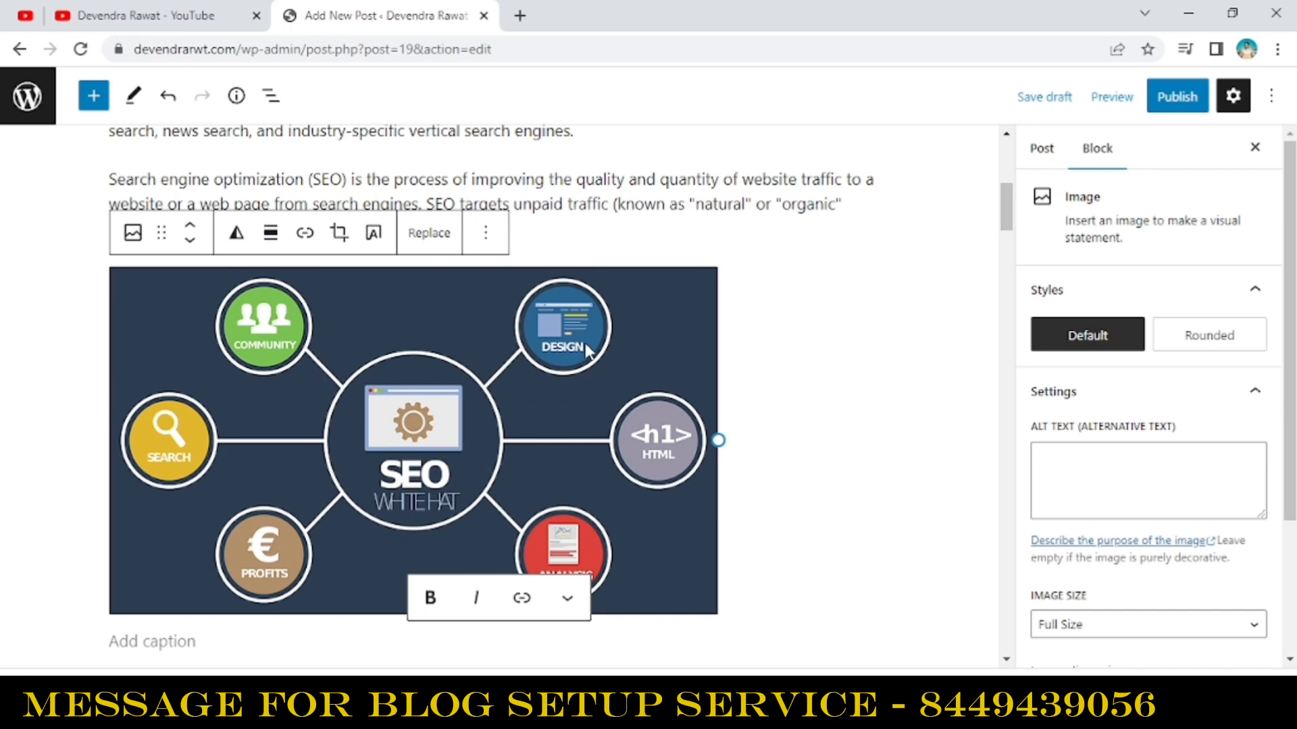
click(270, 237)
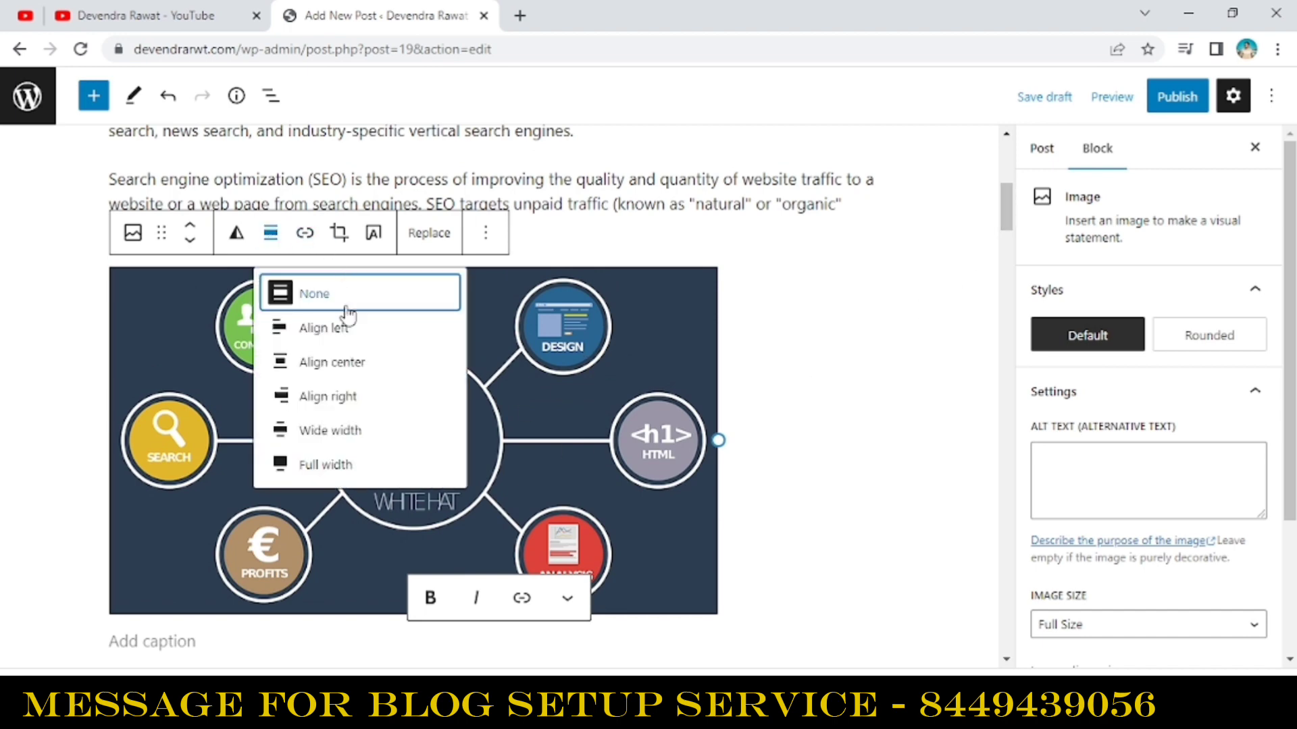
click(341, 368)
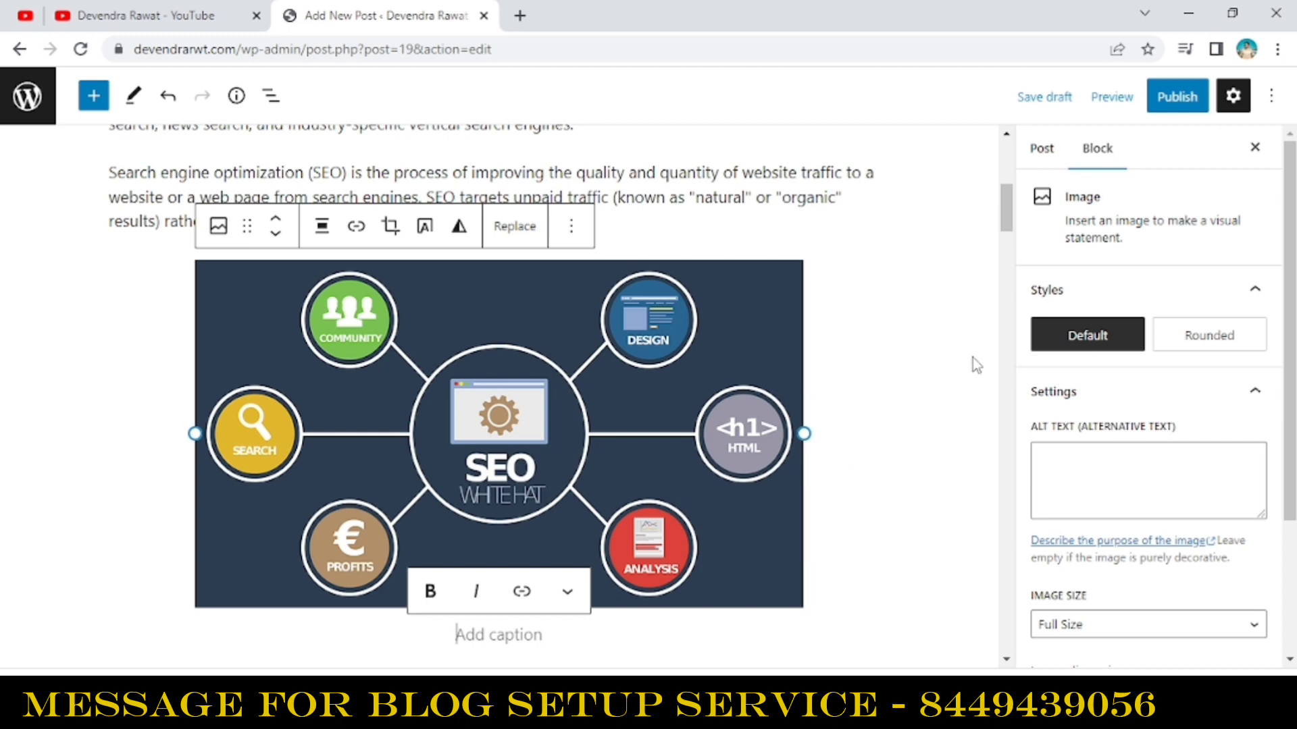
click(1193, 341)
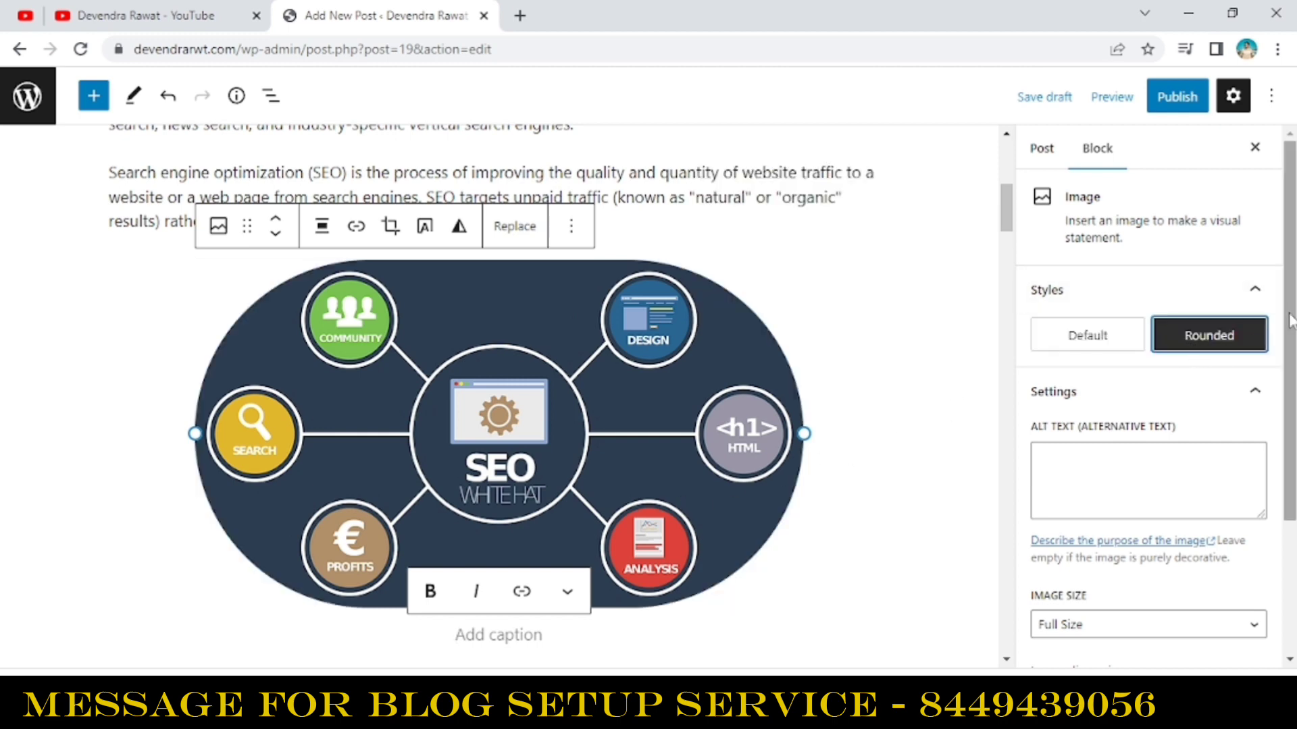
- Set the SEO image's alternative text to "What is SEO"
scroll(1290, 344, down, 1)
scroll(1290, 344, down, 2)
click(1095, 341)
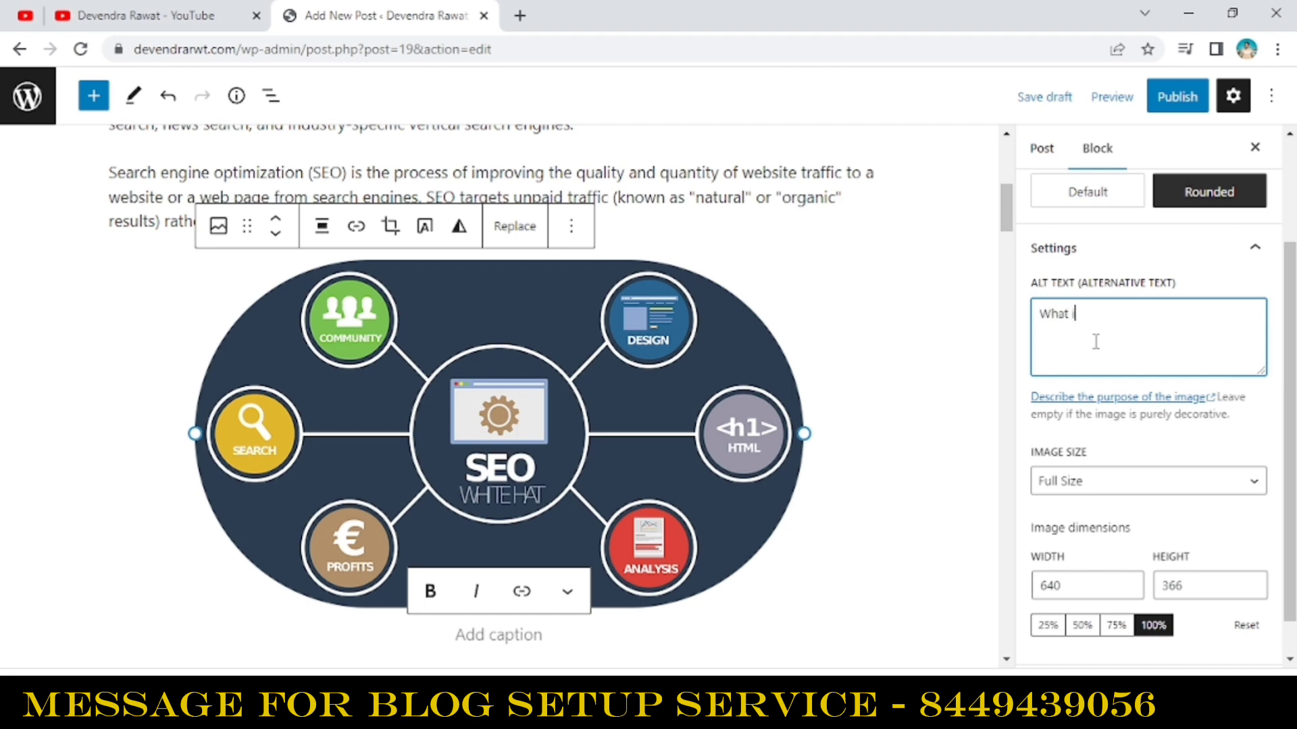
text(SEO)
scroll(1096, 344, down, 1)
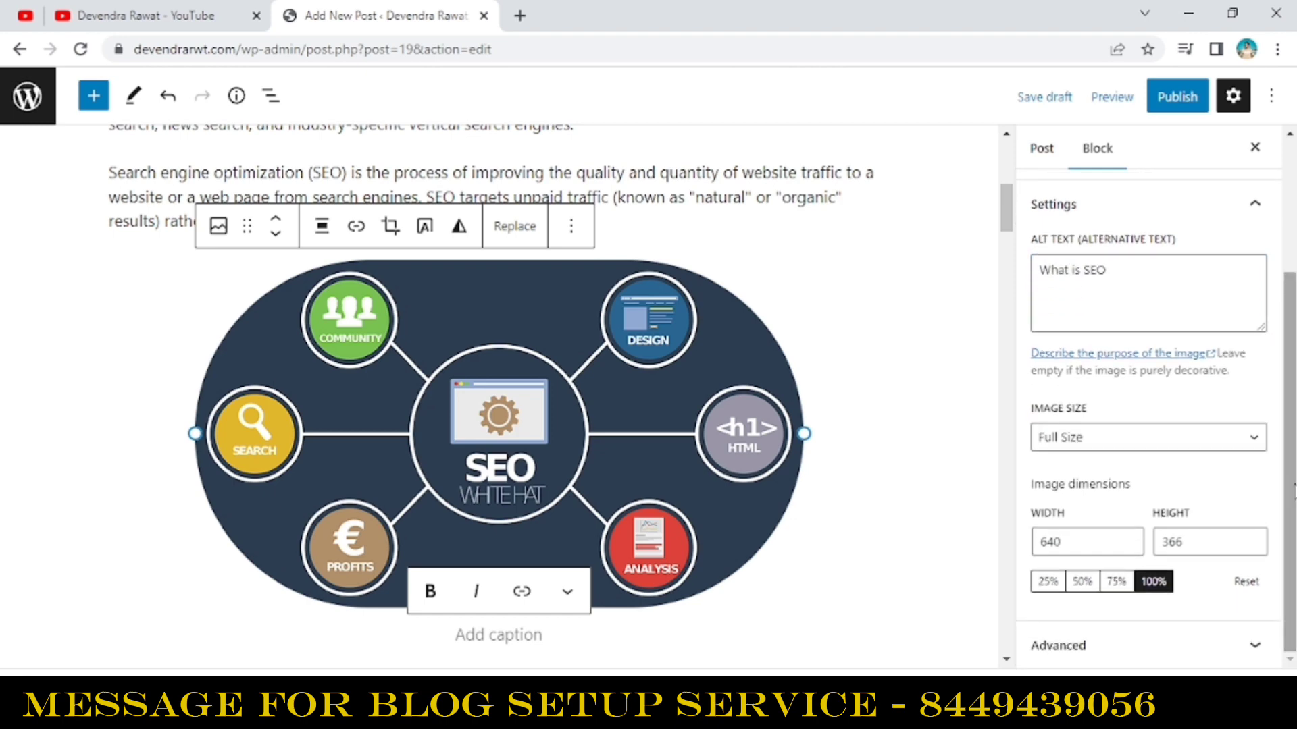
- Try the Thumbnail and Medium sizes on the SEO image, and return it to Full Size
click(1192, 443)
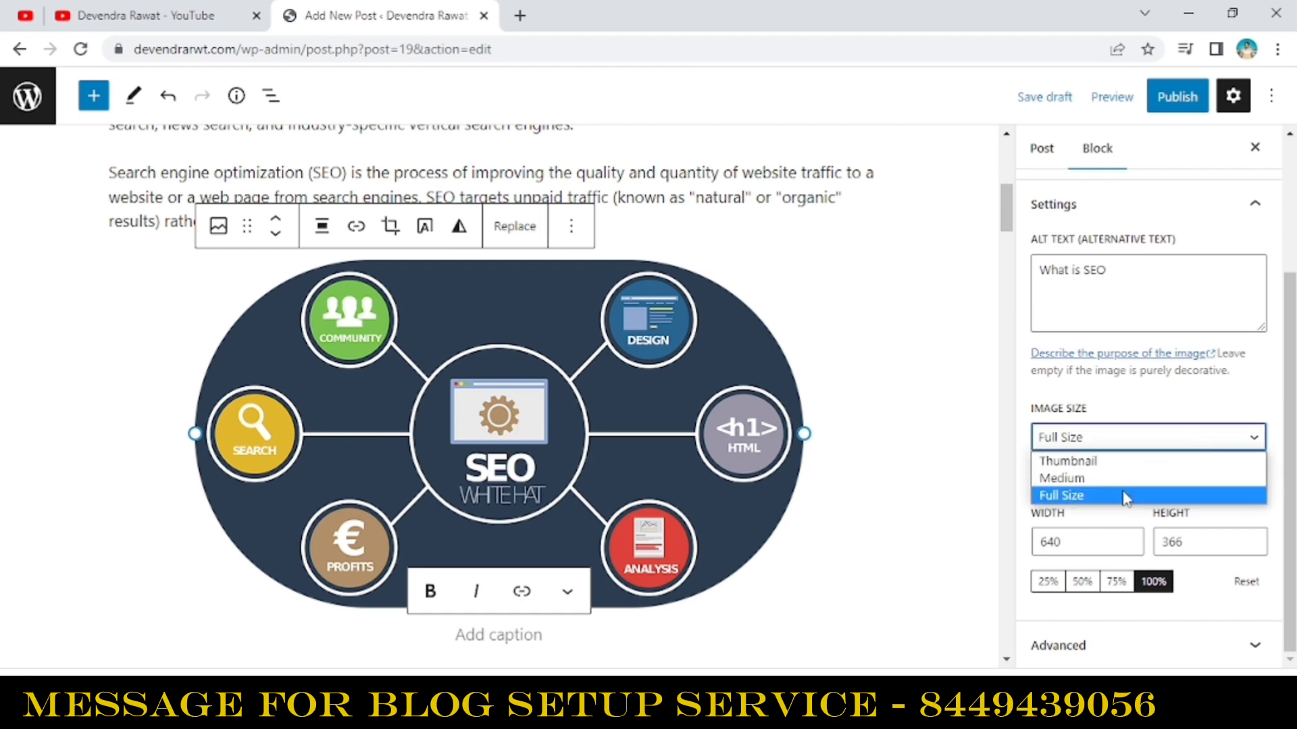
click(1148, 461)
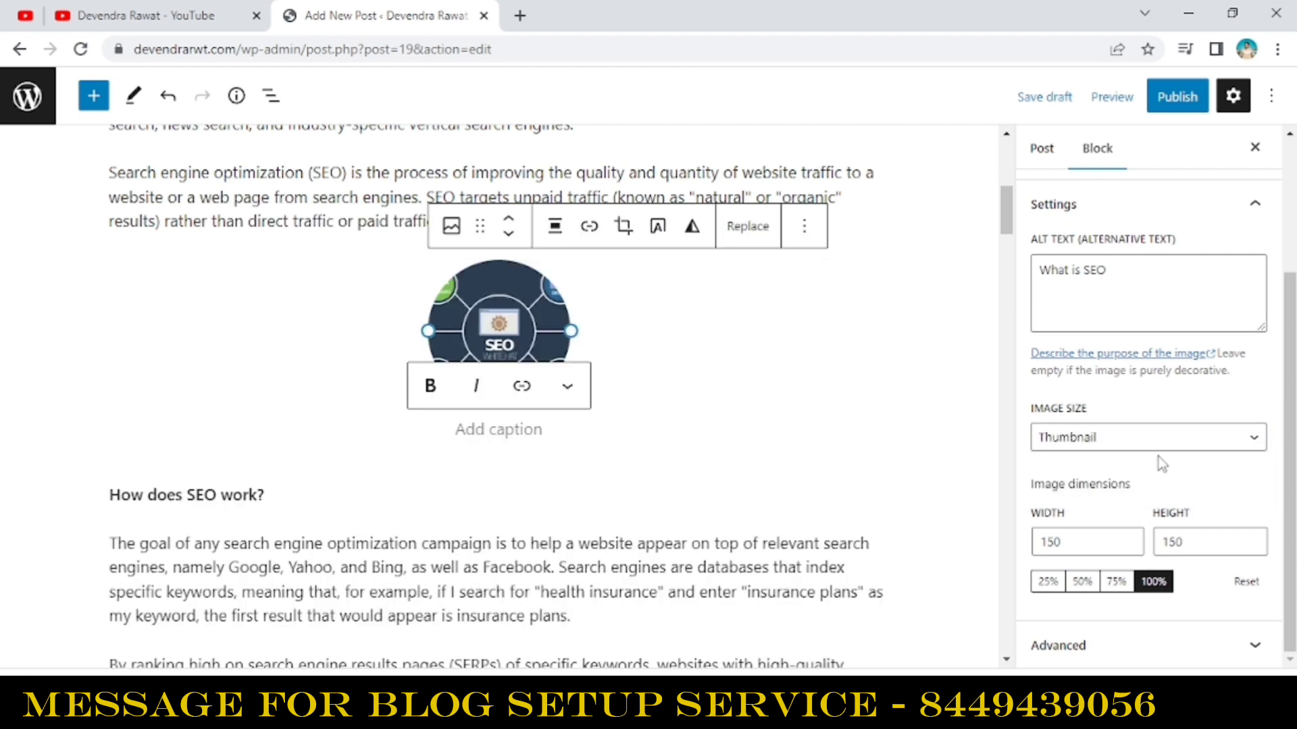
click(1156, 448)
click(1119, 475)
click(1129, 446)
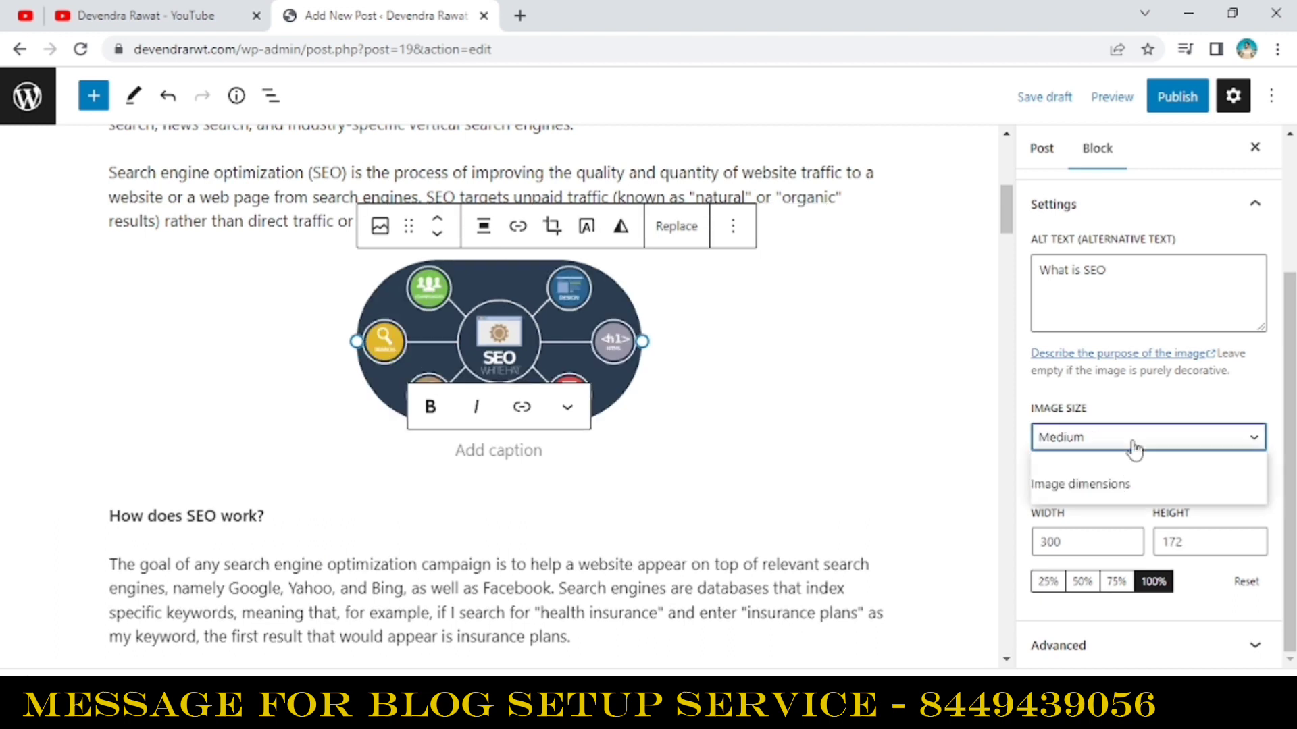
click(1108, 495)
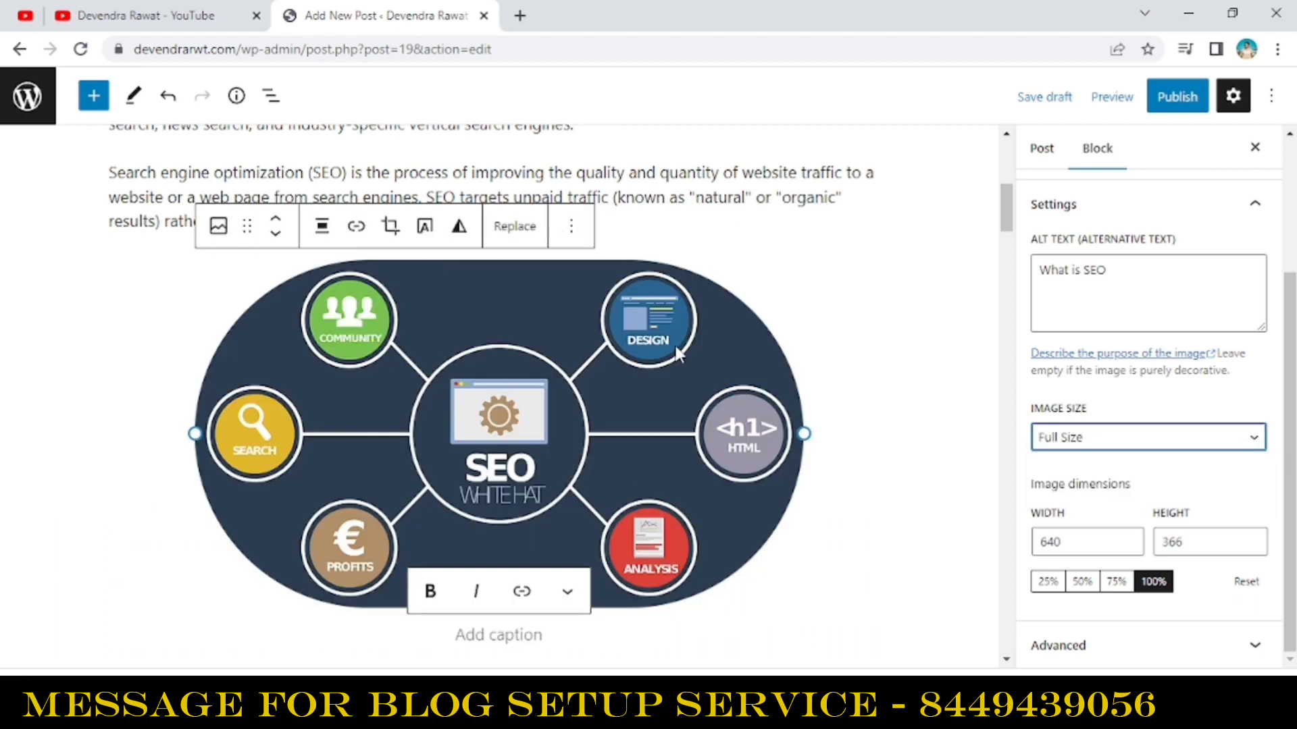
click(1024, 425)
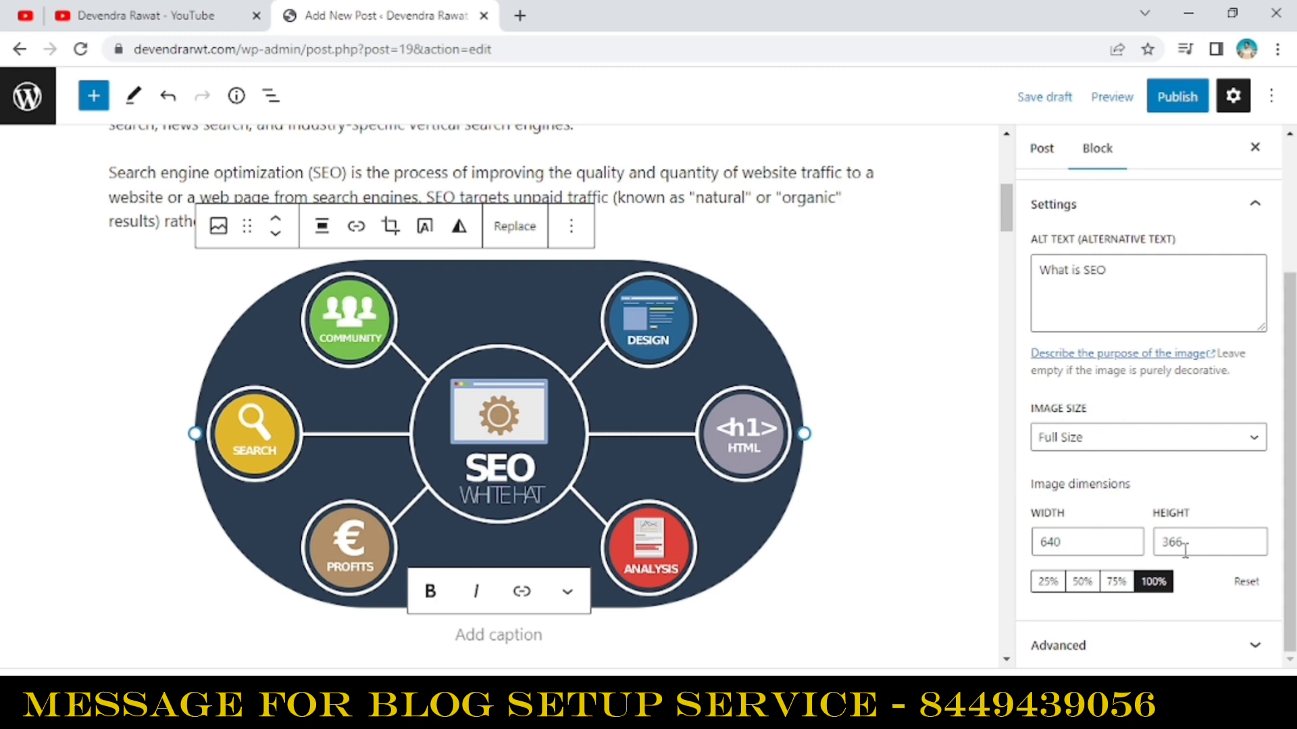
- Set the SEO image's style back to Default and close the block settings
scroll(1242, 411, up, 3)
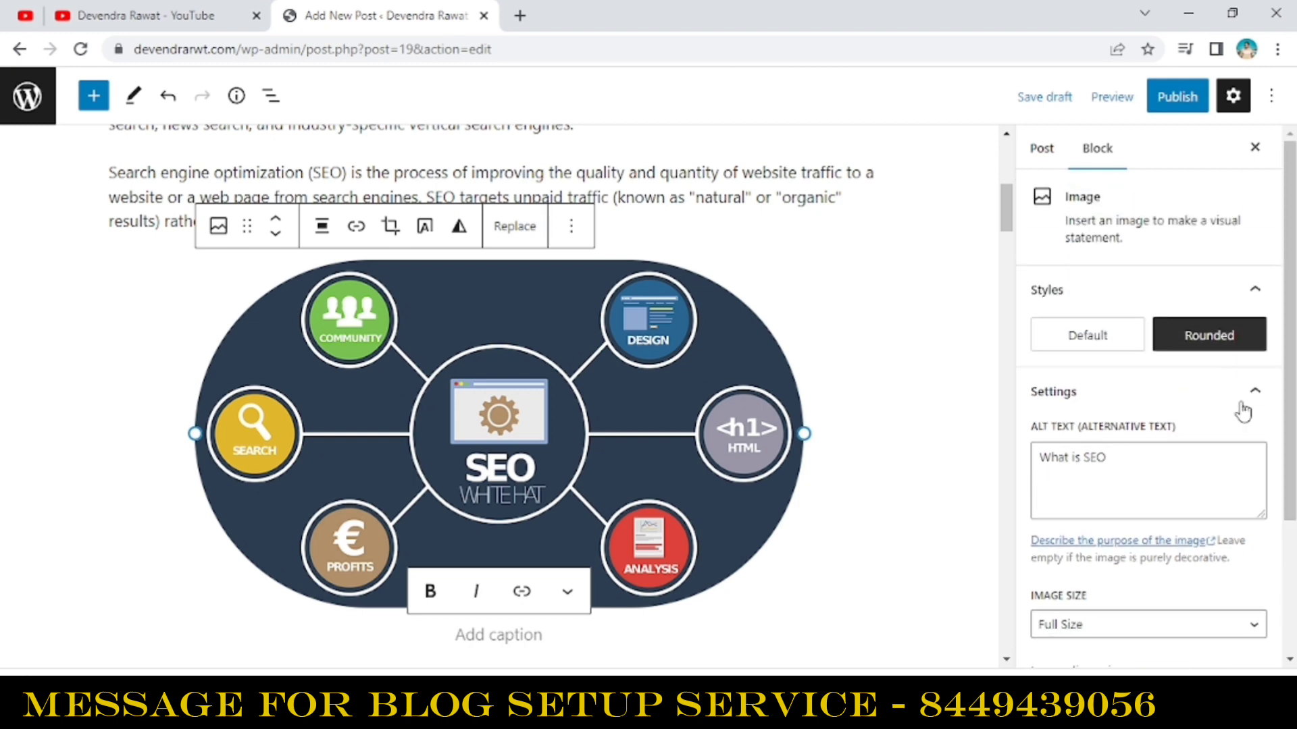
click(1089, 346)
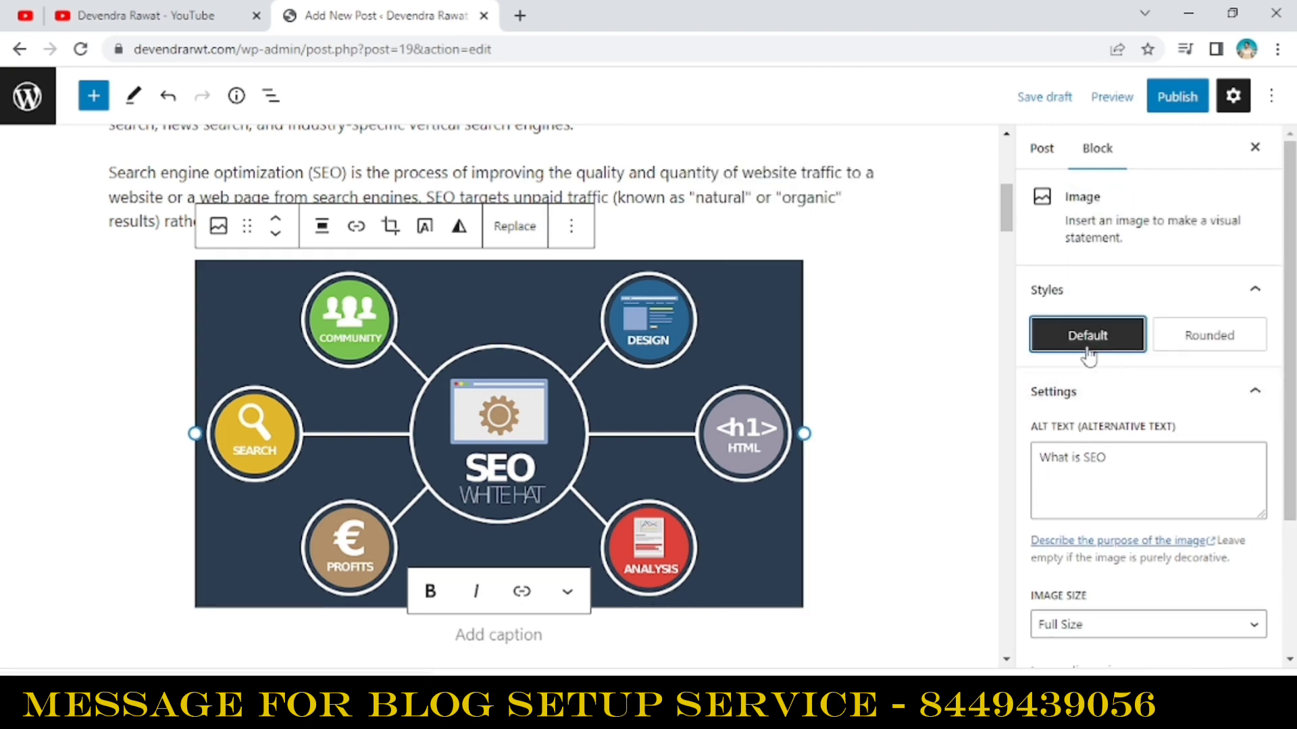
click(1255, 147)
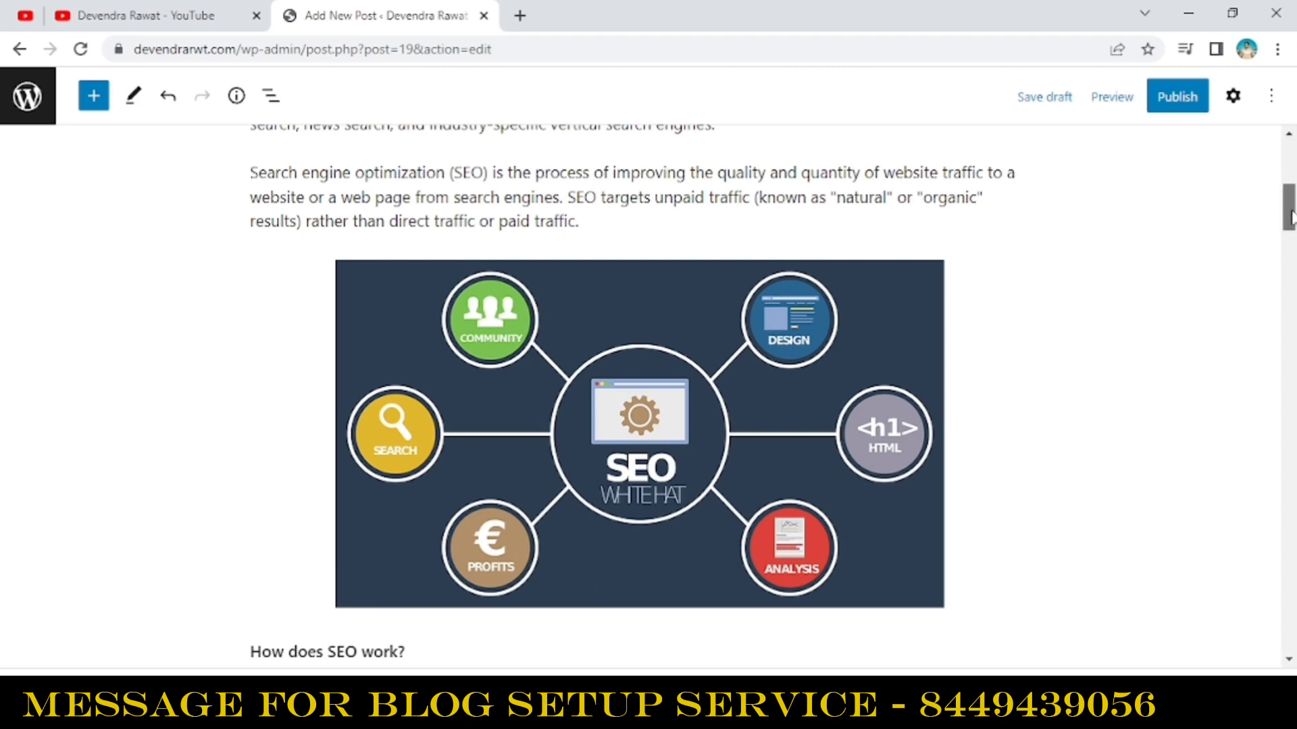
- Transform the bold "How does SEO work?" paragraph below the image into a heading
scroll(1290, 216, down, 3)
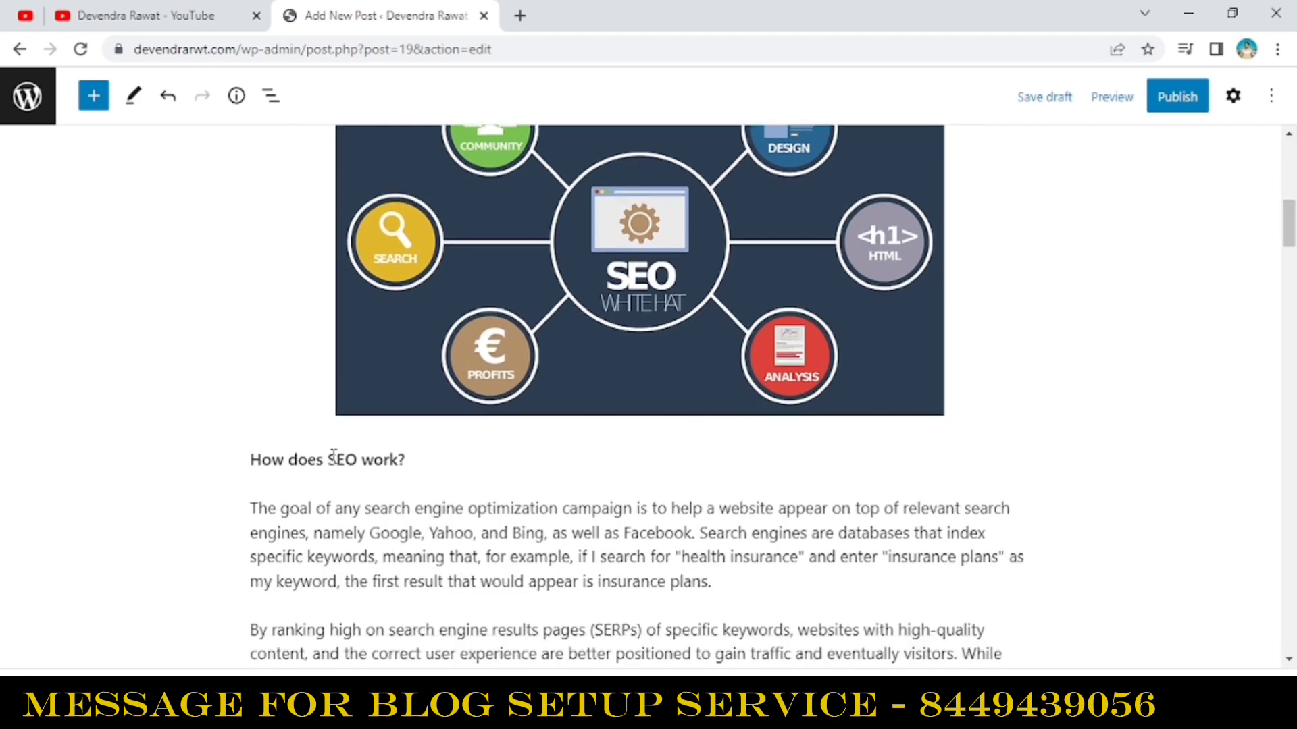
triple_click(333, 458)
click(273, 413)
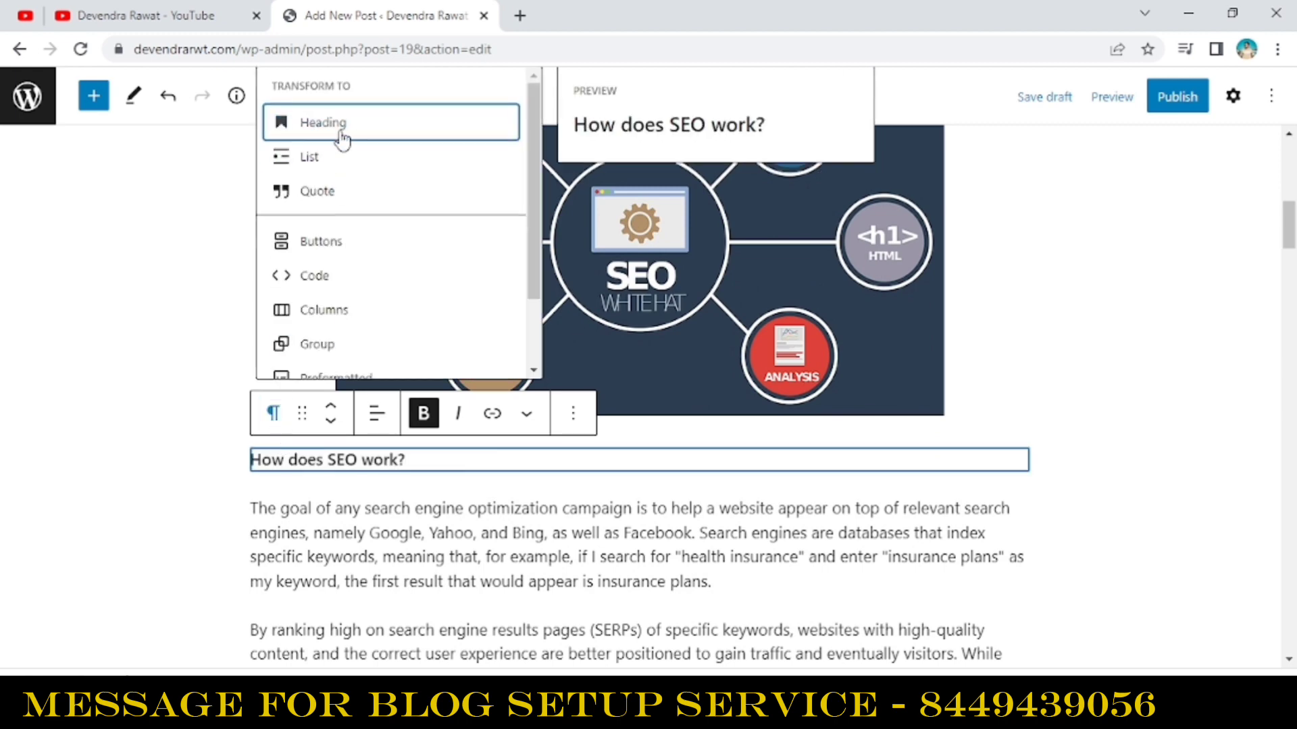
click(341, 139)
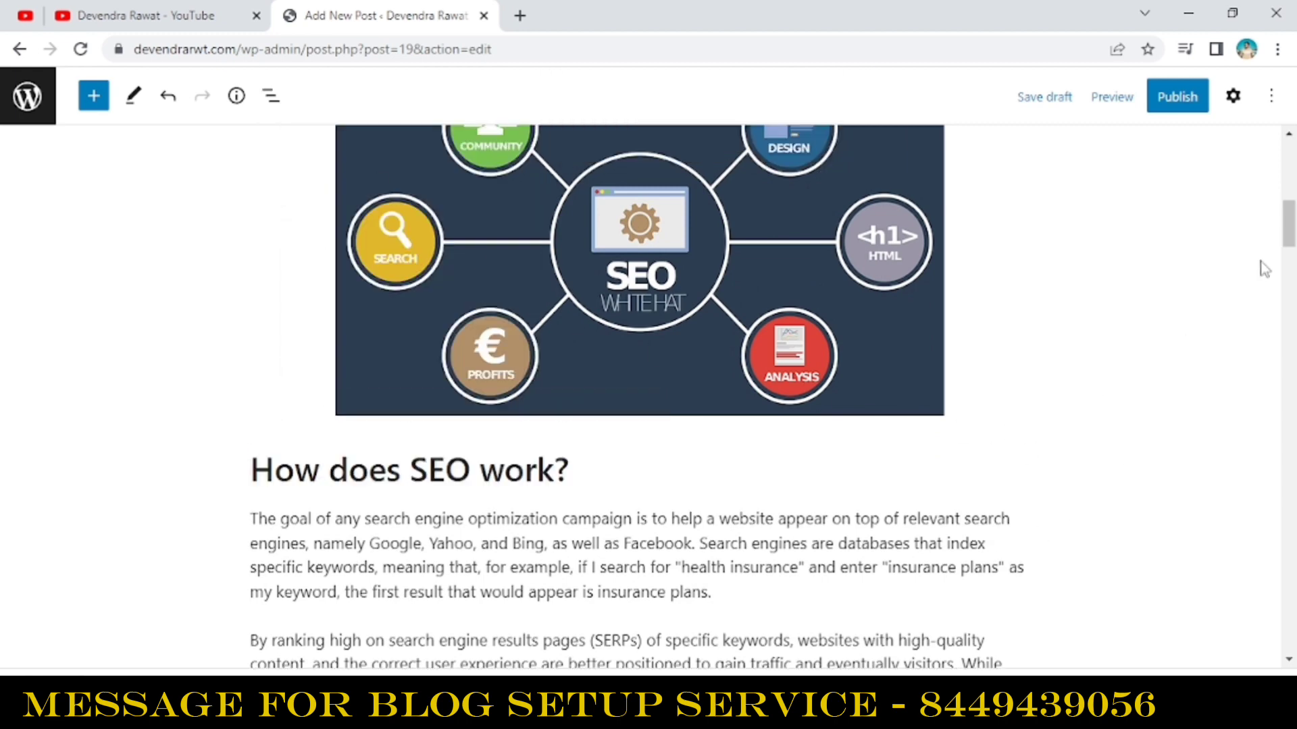
- Insert a Separator block between the SEO image and the "How does SEO work?" heading
drag(1290, 237, 1292, 252)
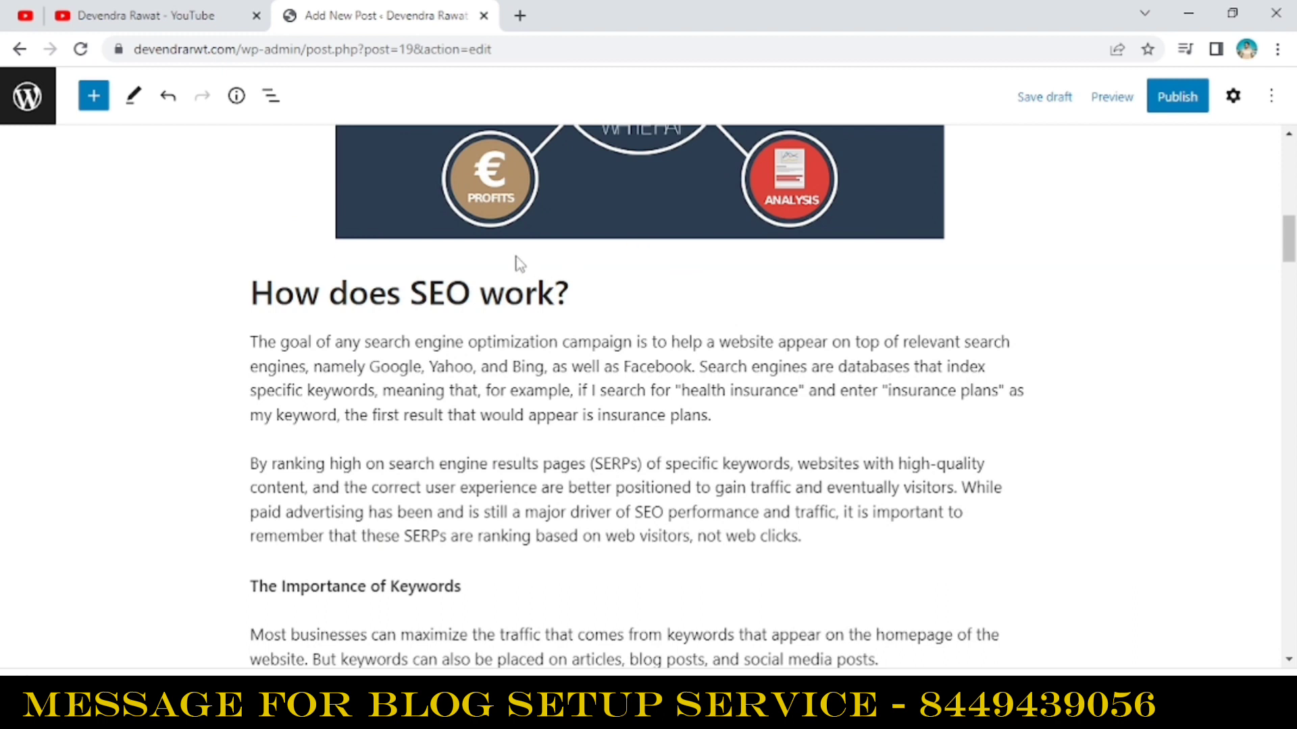
mouse_move(659, 268)
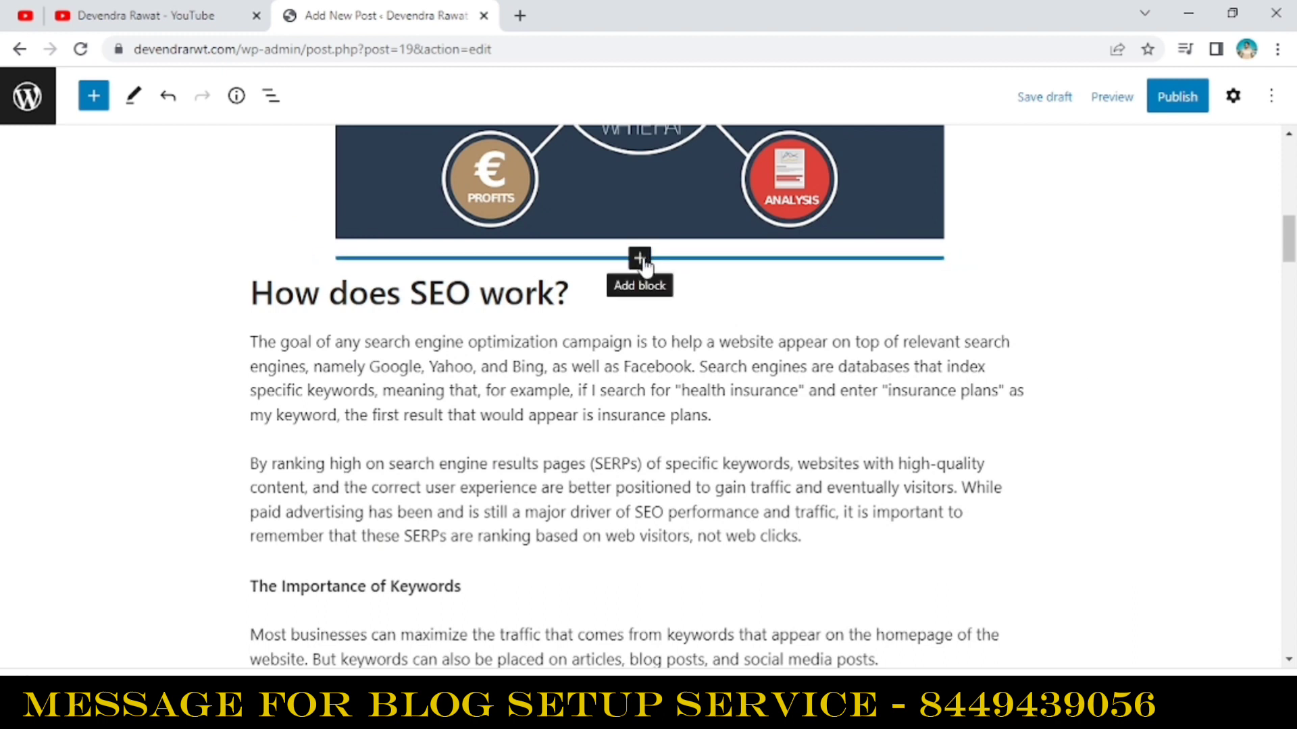
click(640, 259)
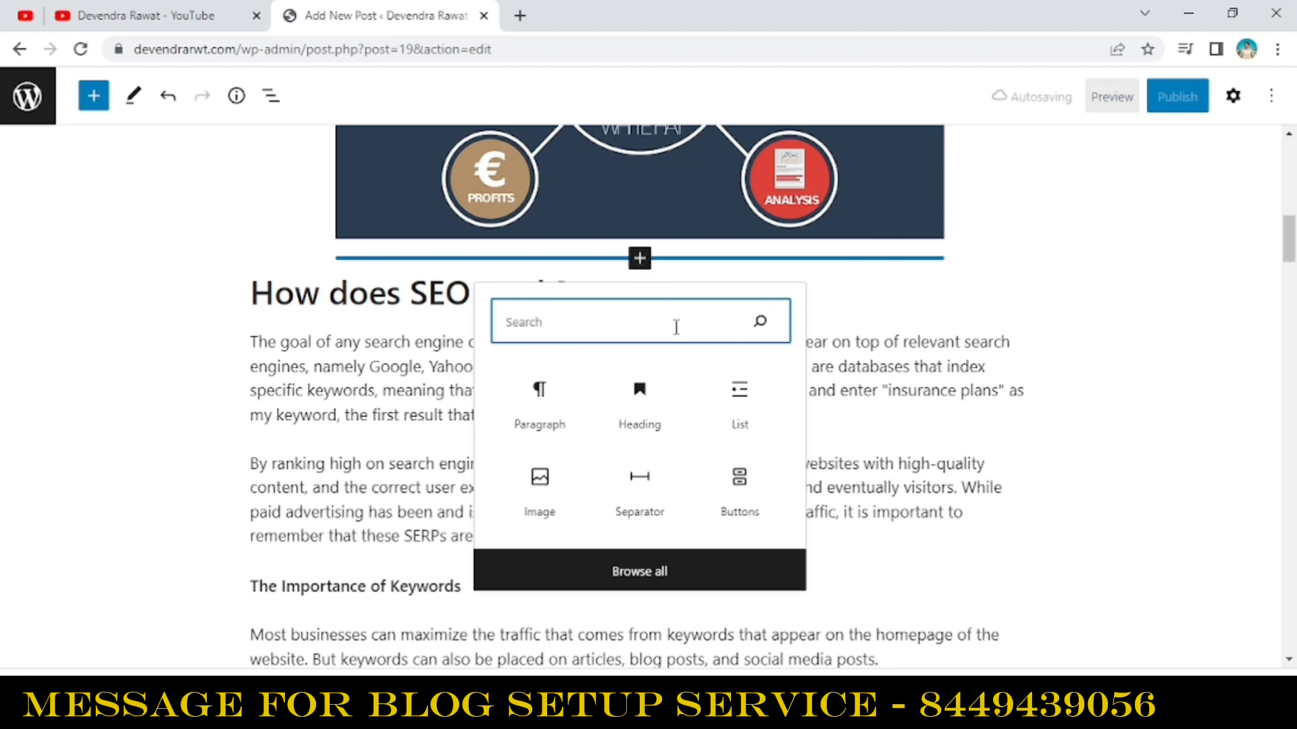
click(641, 492)
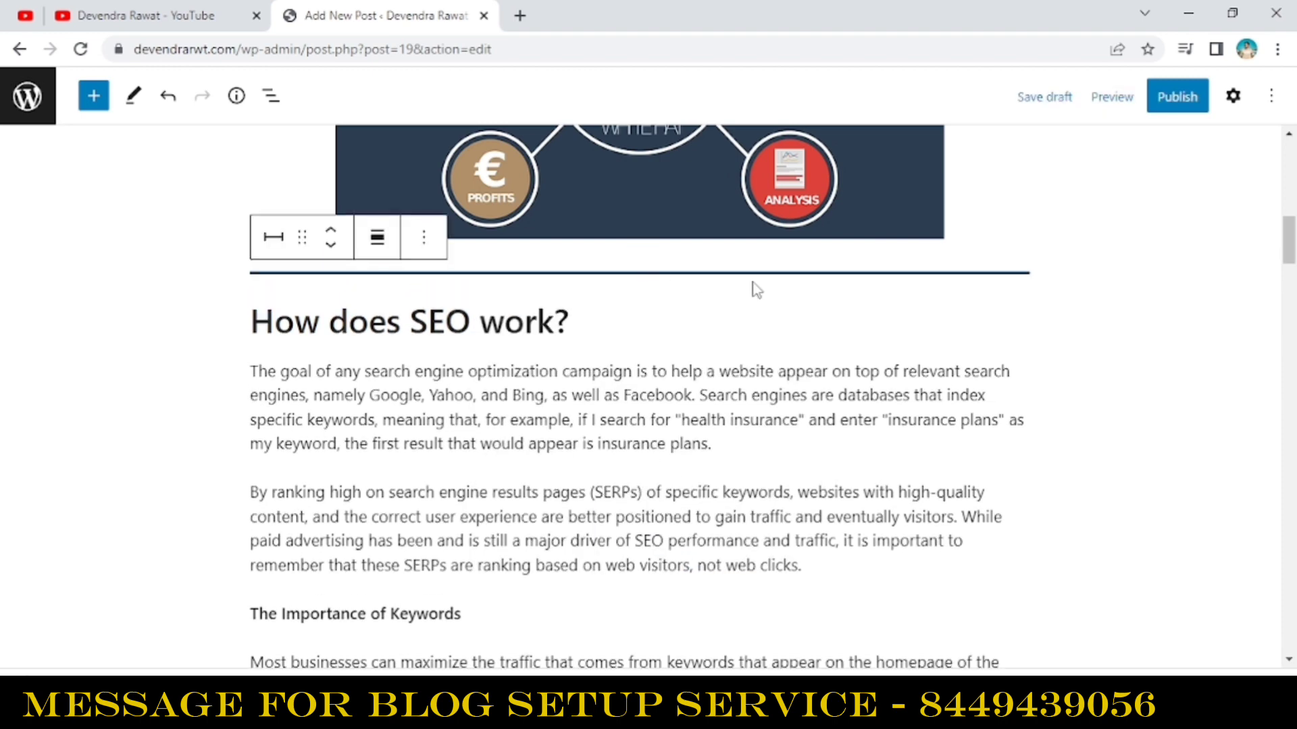
- Open the block settings and set the separator's background color to the solid black Contrast theme color
click(1233, 96)
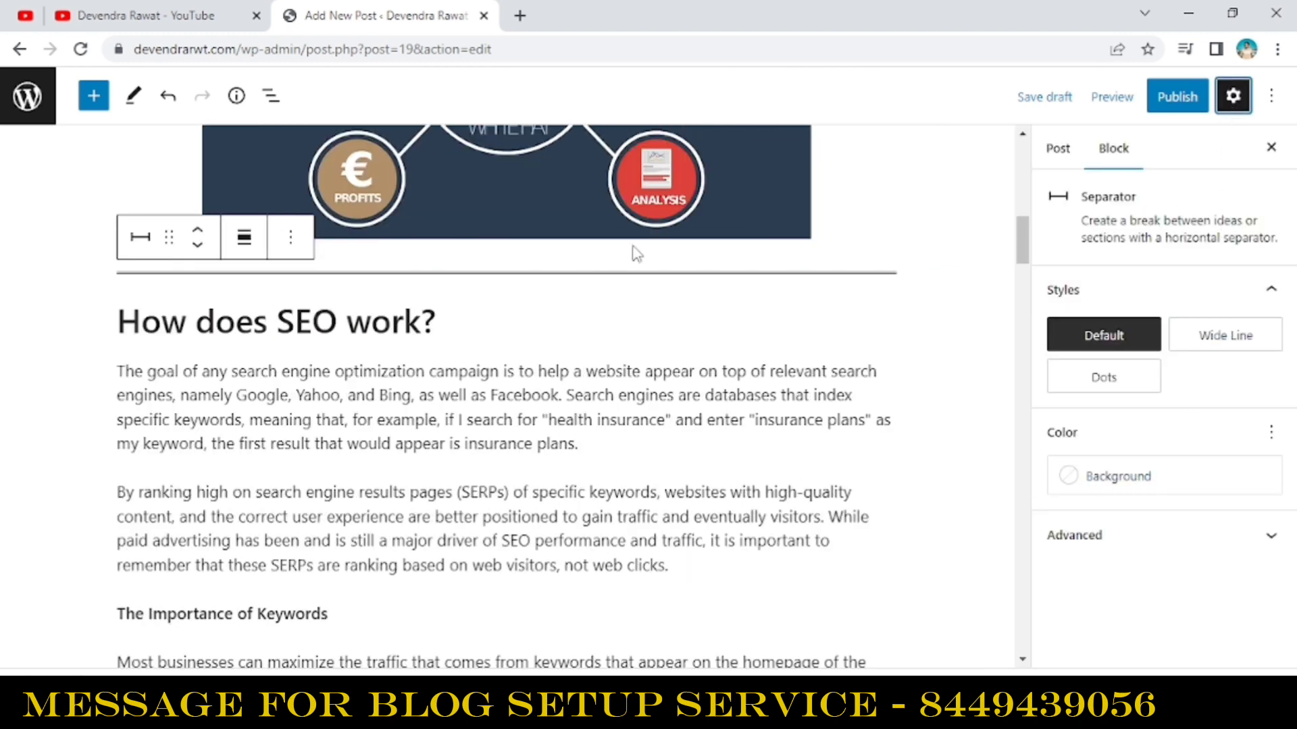
click(1074, 480)
click(794, 428)
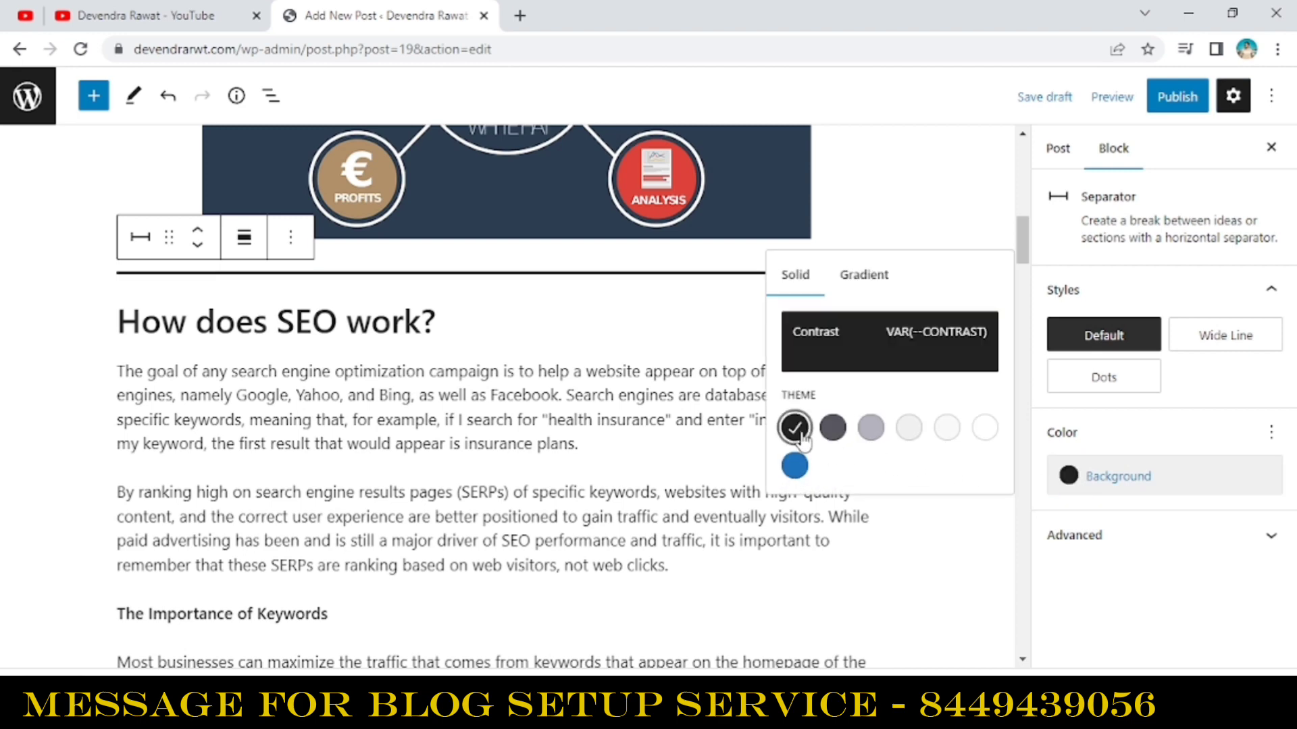
click(1218, 585)
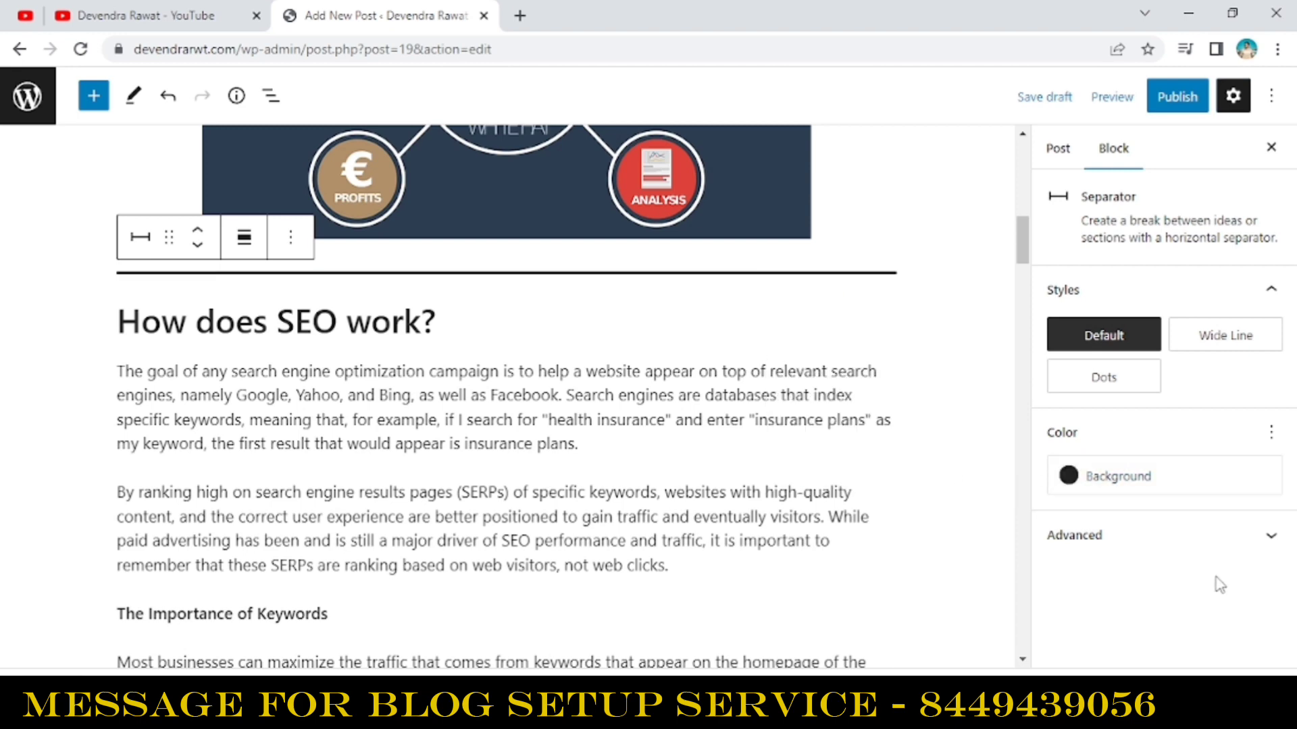
- Try the Dots and Wide Line styles on the separator, and return it to Default
click(1111, 383)
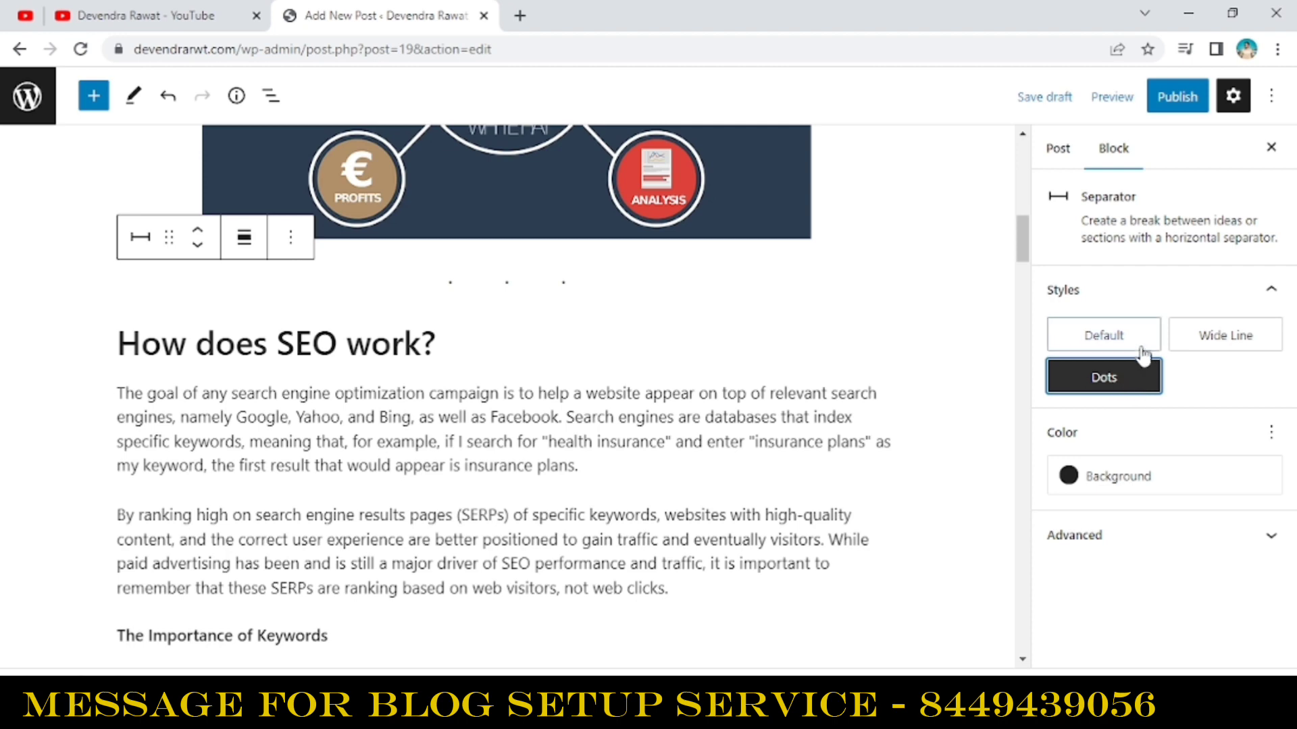
click(1196, 342)
click(1148, 338)
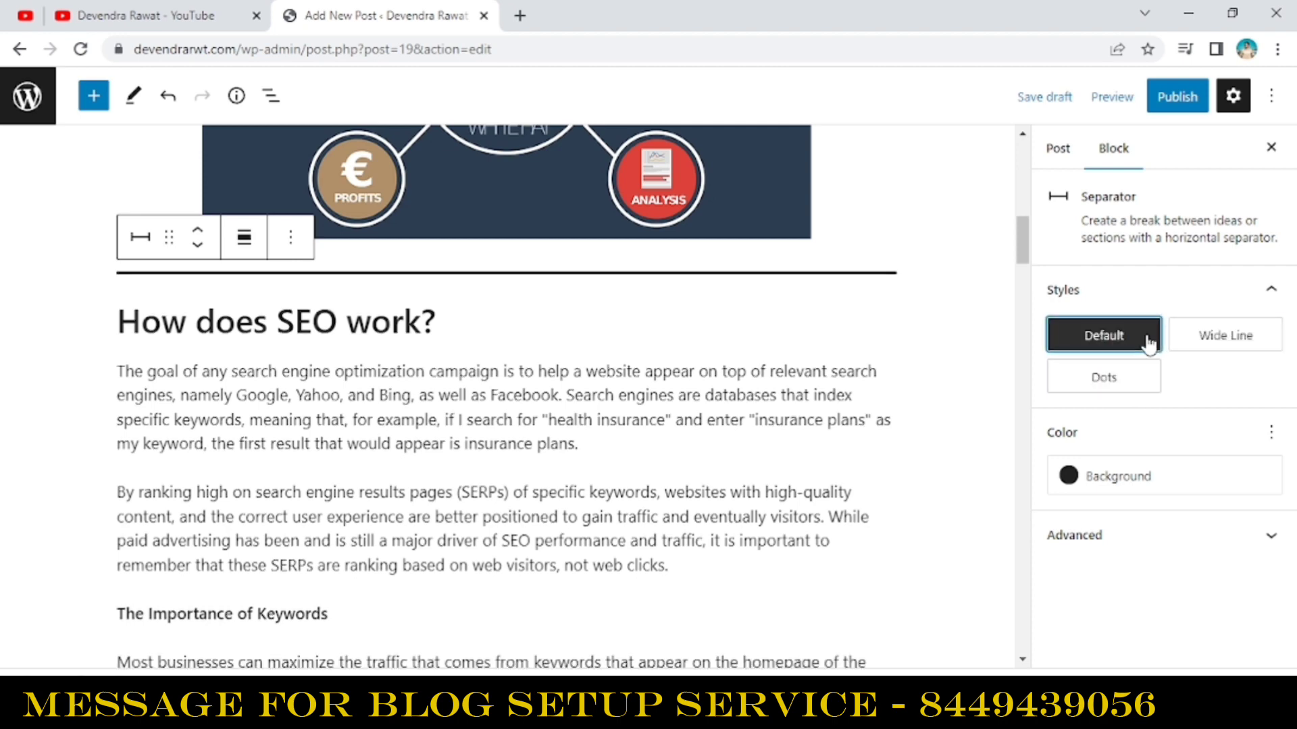
- Collapse the separator's Styles section and close the block settings
click(1243, 305)
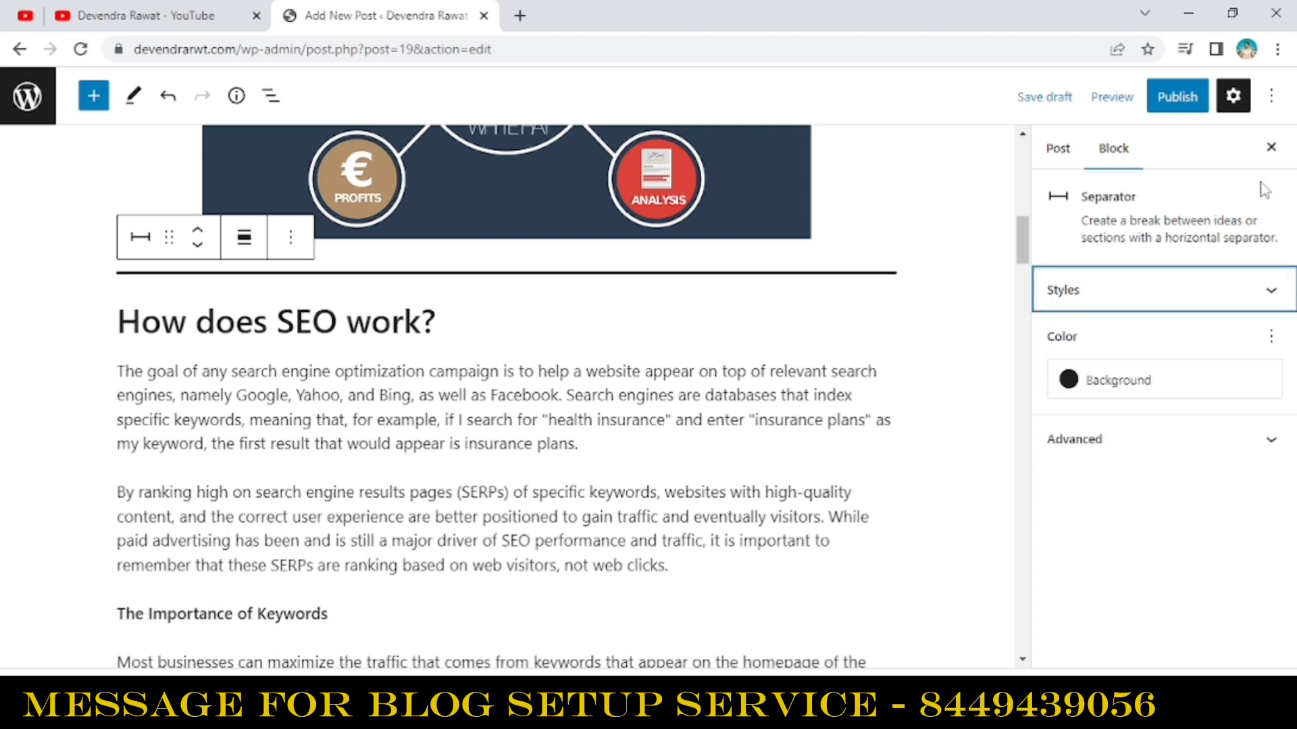
click(1272, 150)
- Transform the bulleted list of on-page SEO tips into separate paragraphs
scroll(1091, 373, down, 10)
click(290, 488)
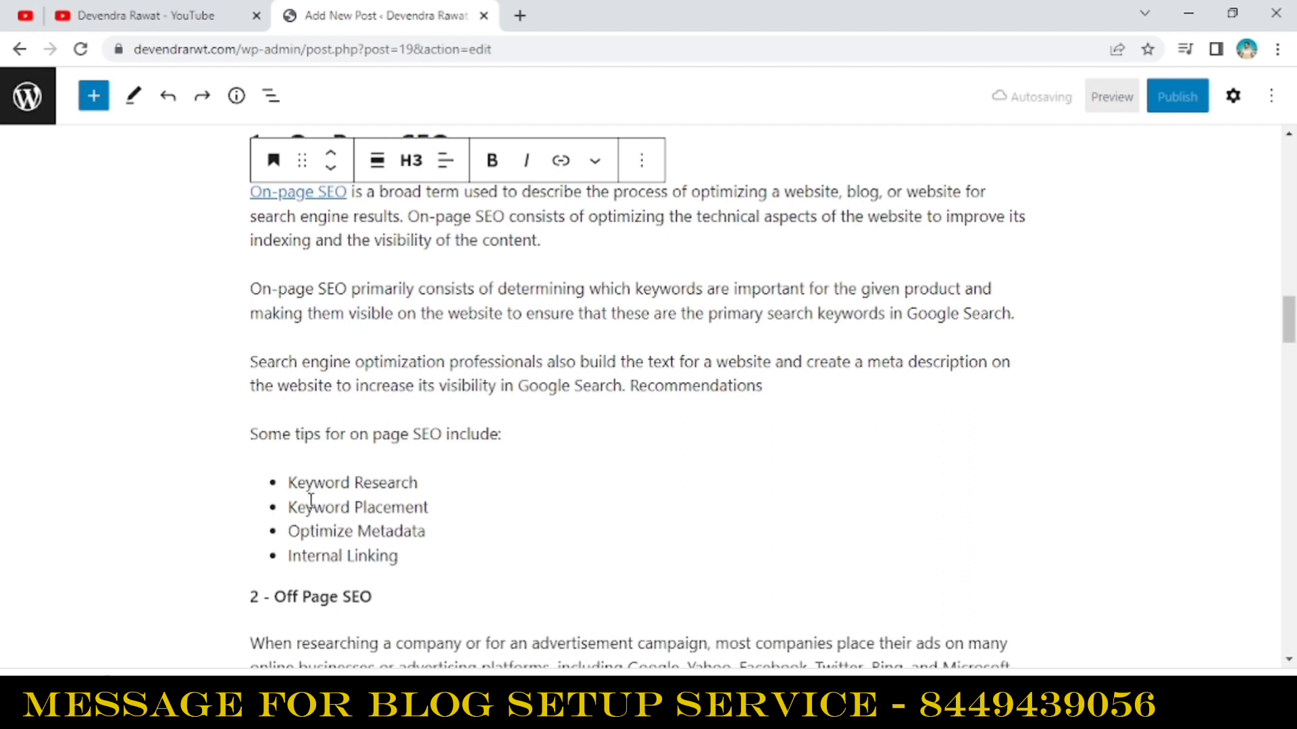
click(287, 509)
click(299, 471)
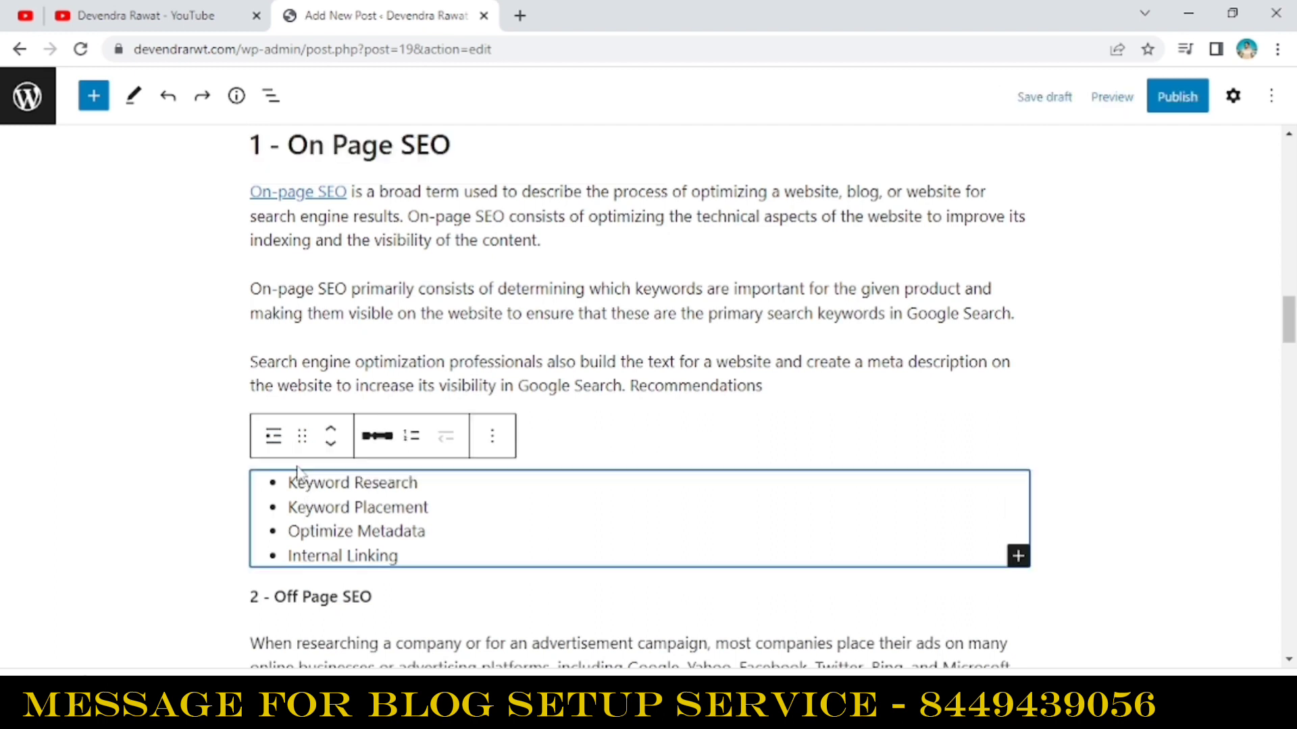
click(272, 436)
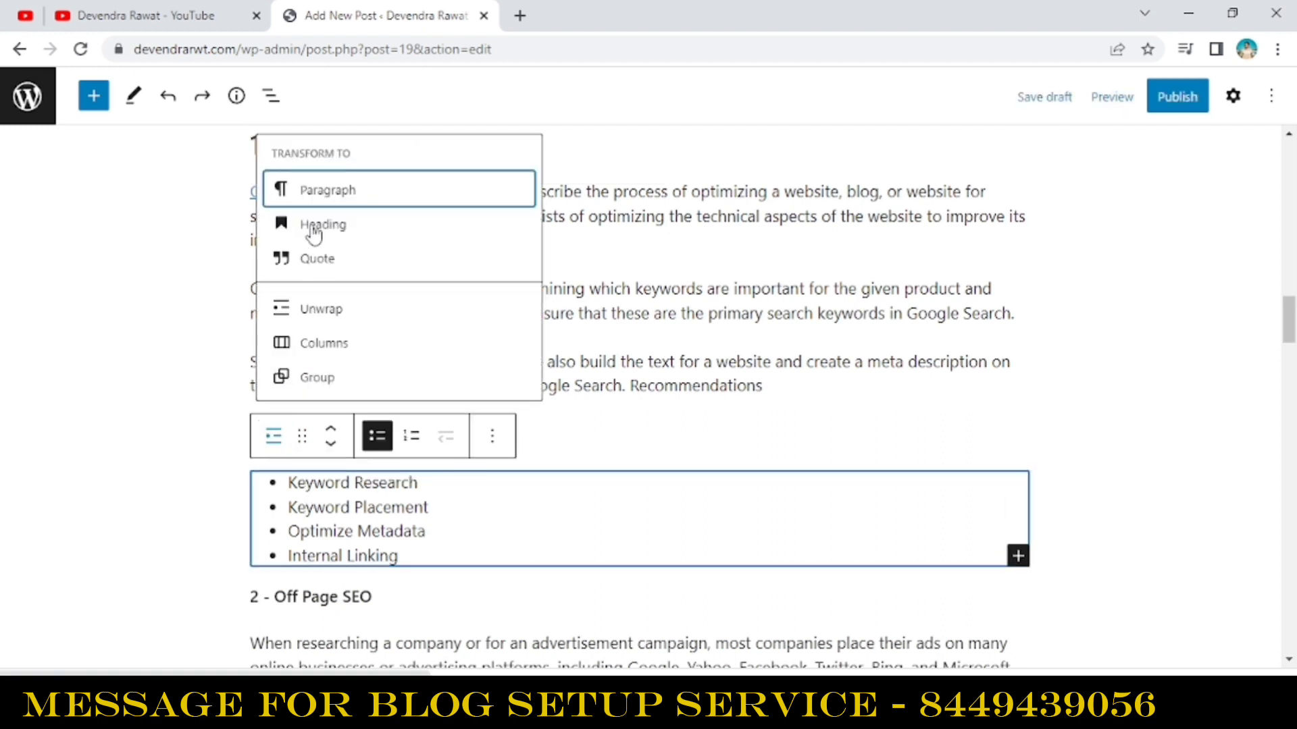
click(311, 192)
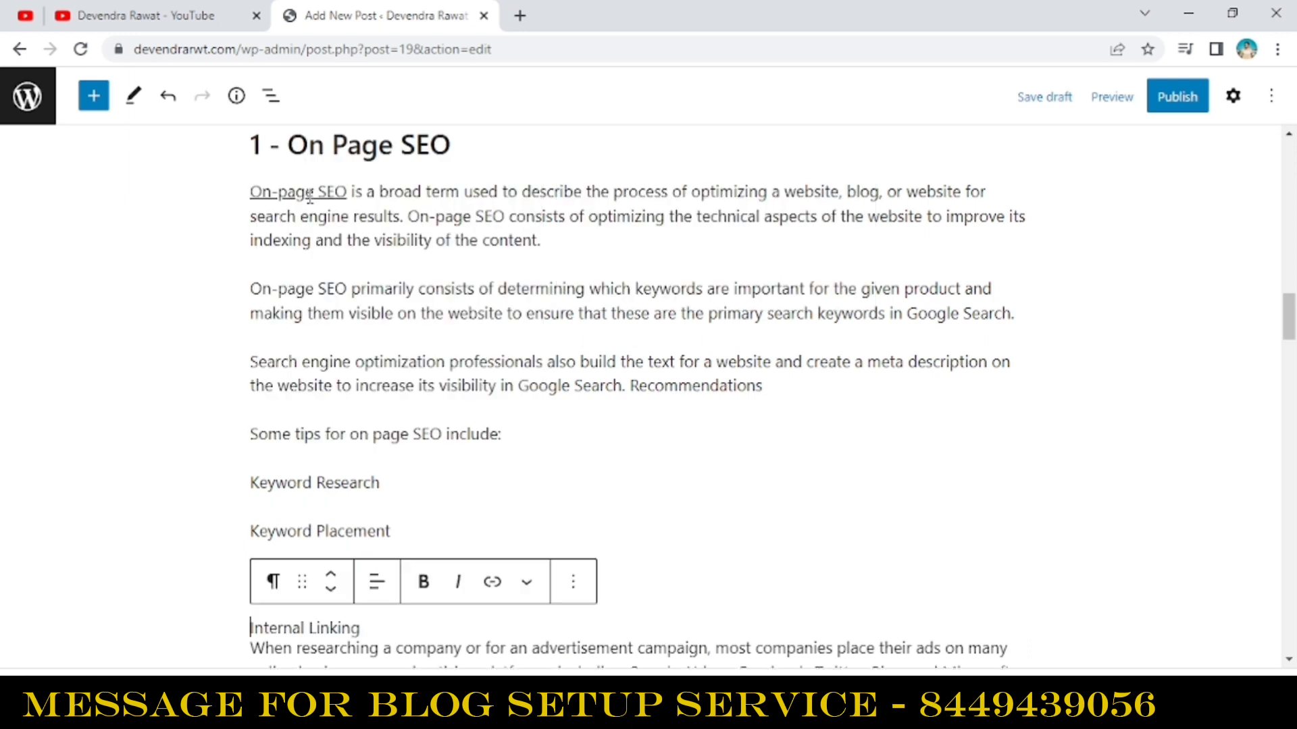
- Transform the four paragraphs from "Keyword Research" to "Internal Linking" into a list, trying numbered style before returning to bullets
click(1142, 449)
drag(1293, 321, 1293, 335)
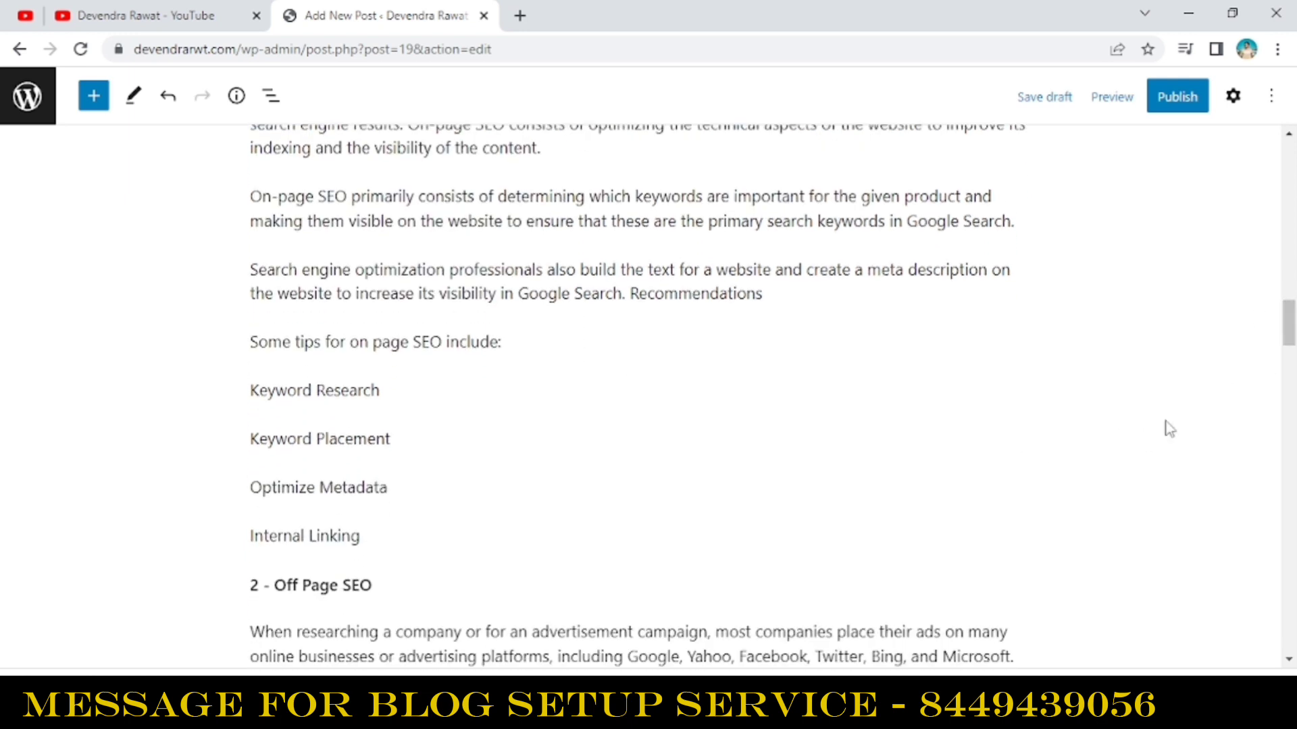
click(258, 389)
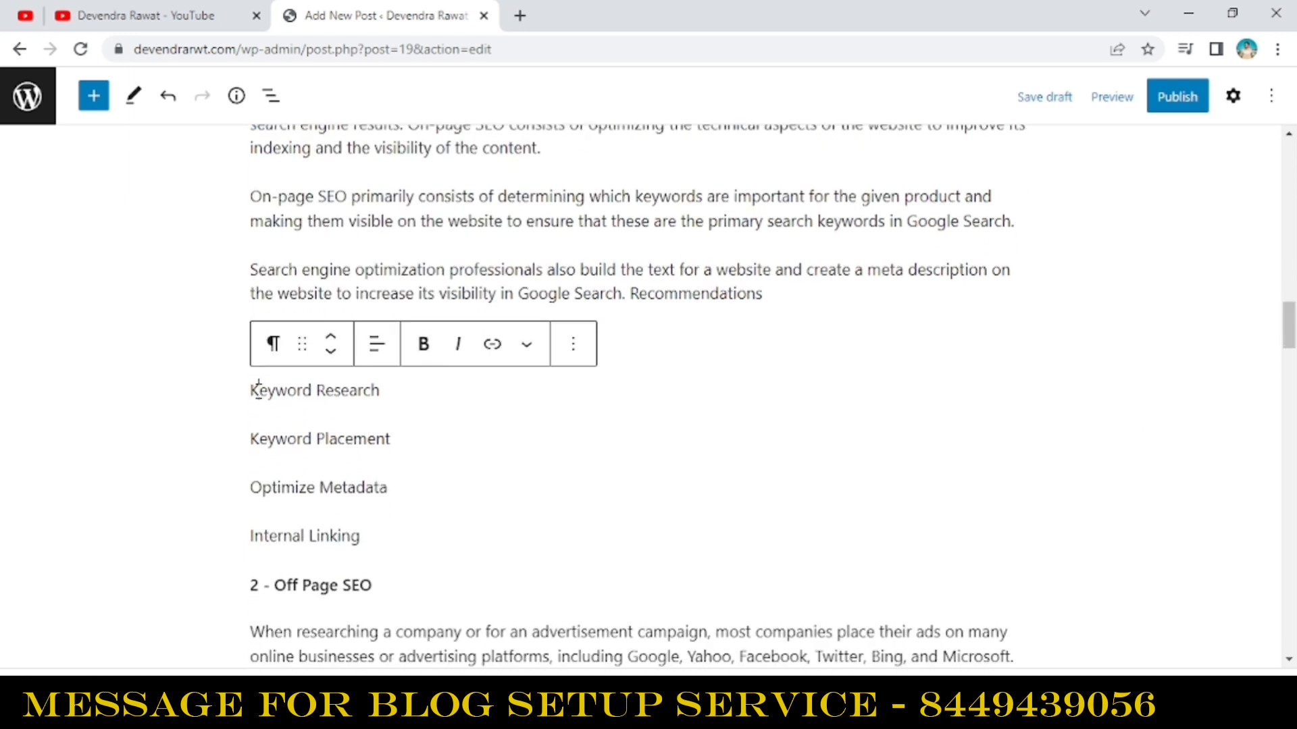
drag(254, 391, 363, 537)
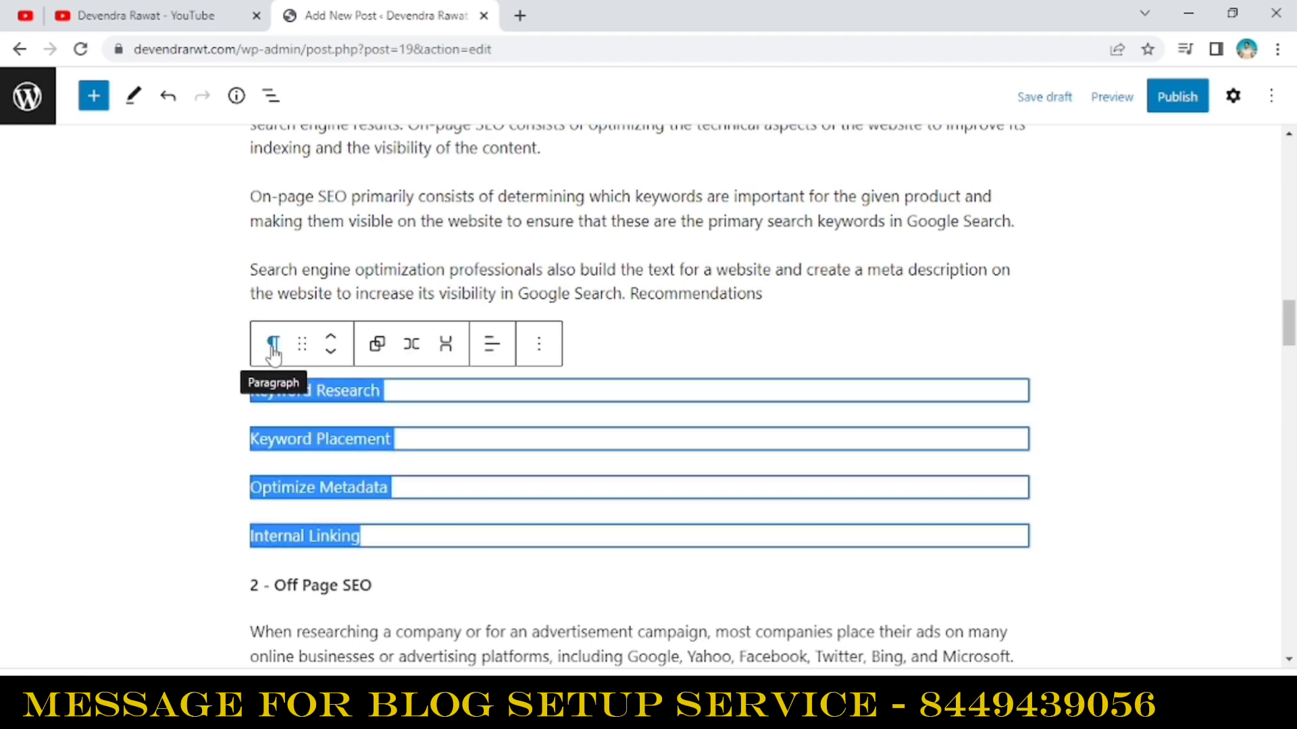
click(273, 344)
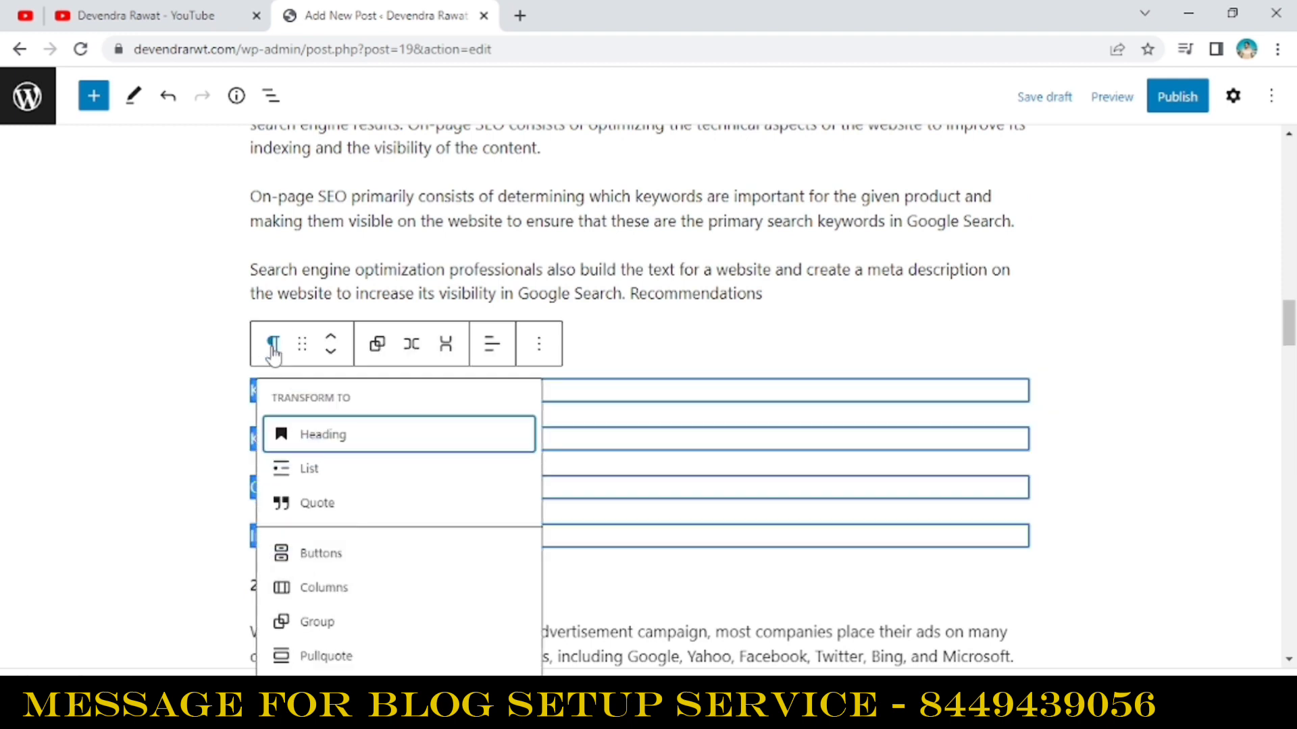
click(304, 476)
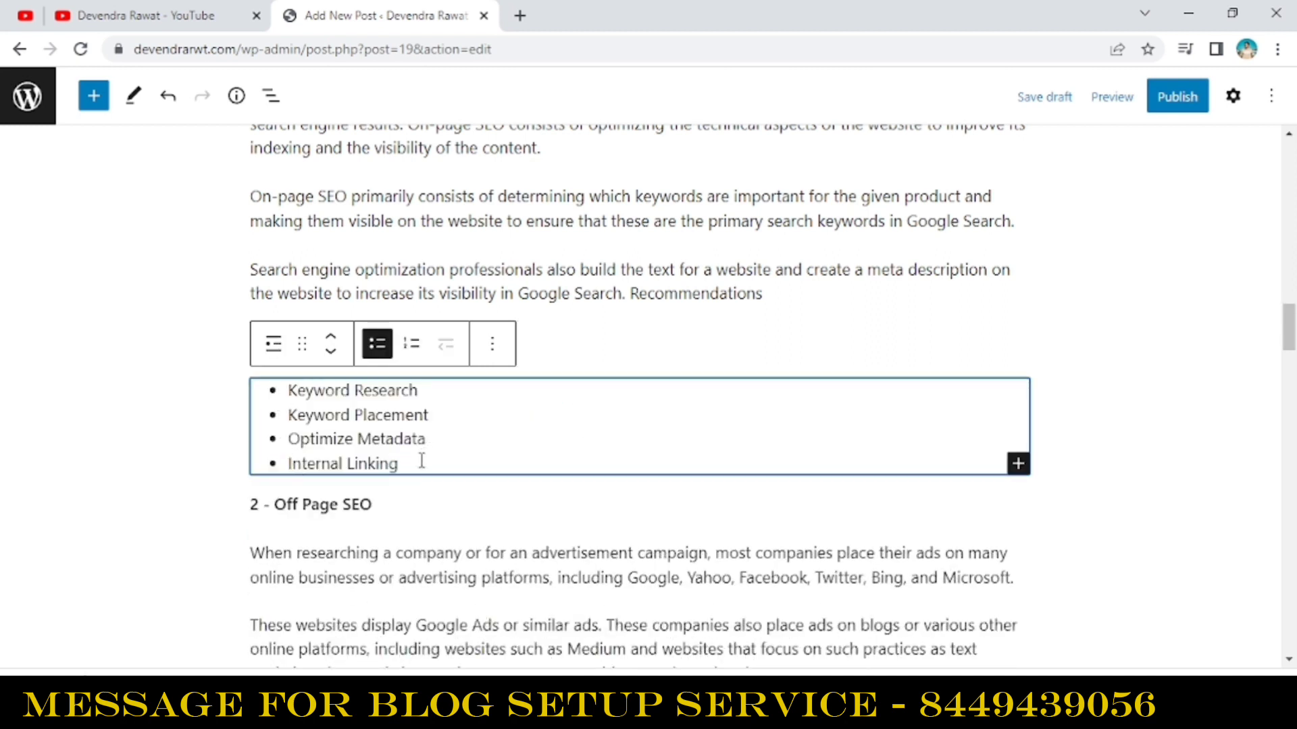
click(411, 345)
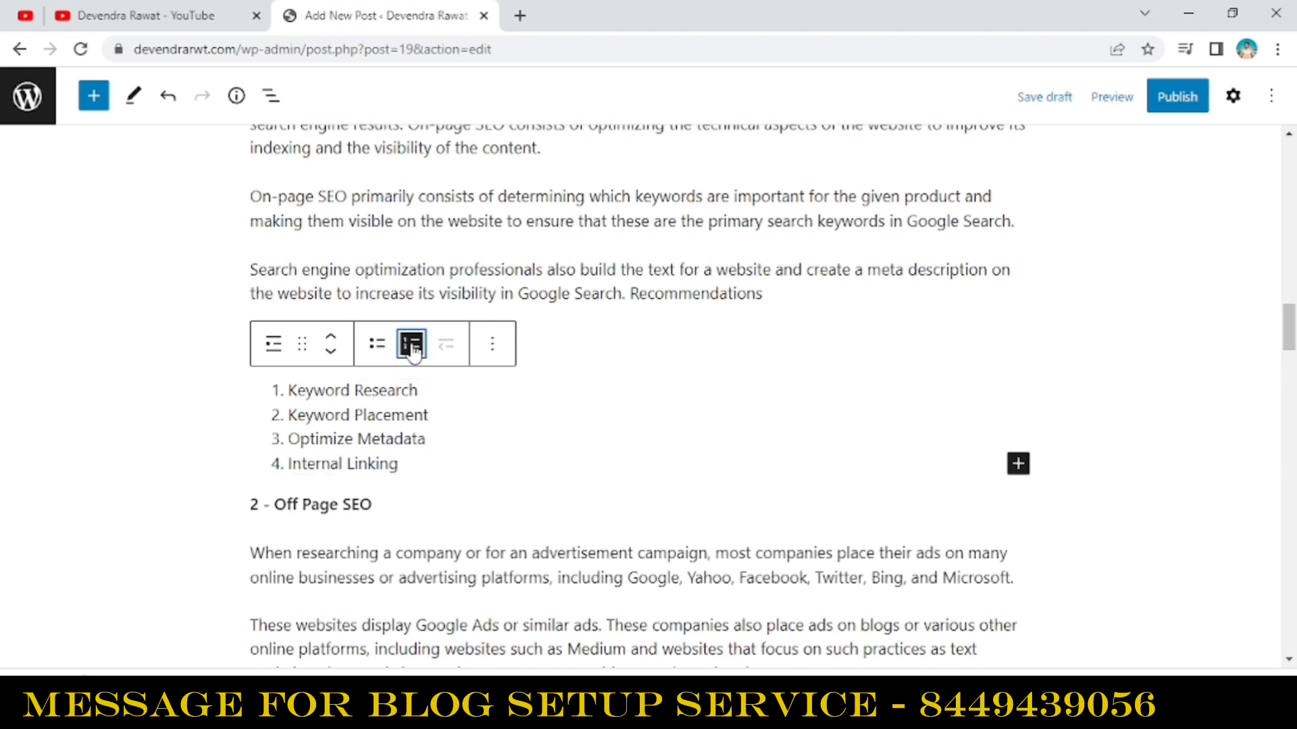
click(376, 345)
- Add "External Link" as a new bullet after "Internal Linking" in the on-page SEO tips list
click(413, 464)
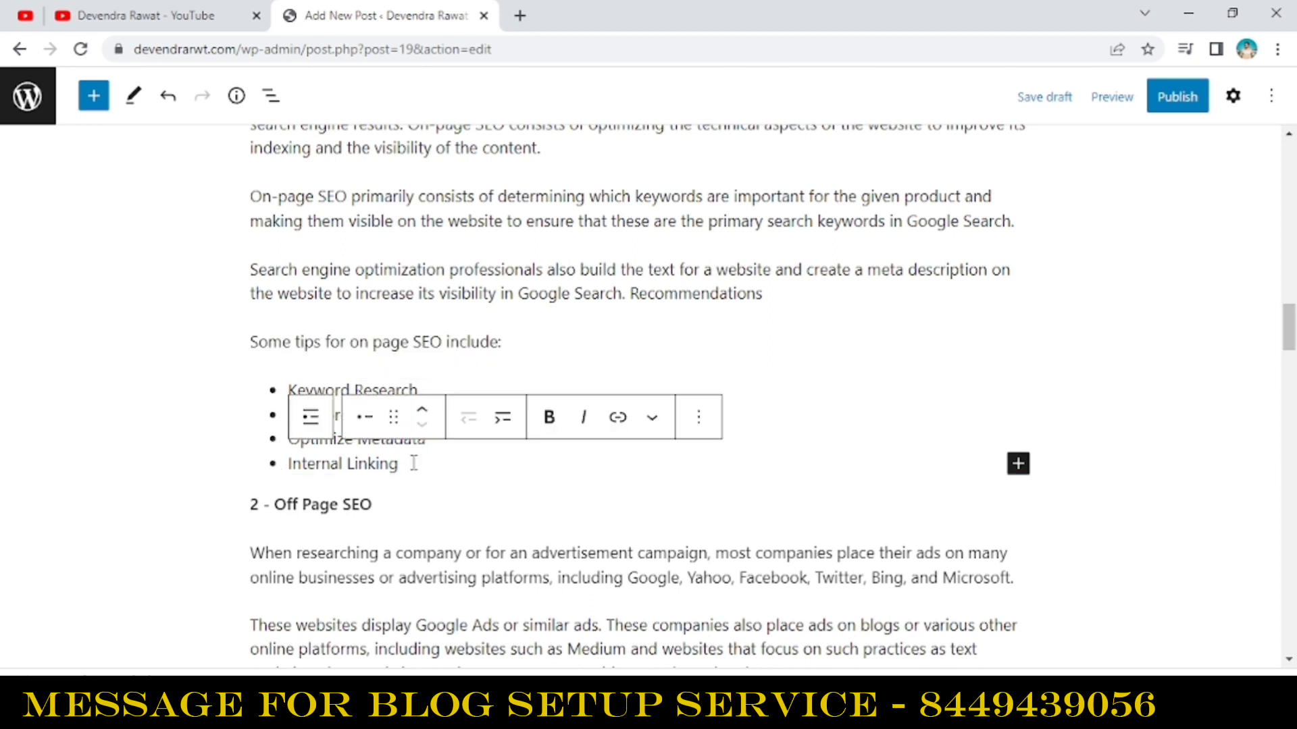
key(Return)
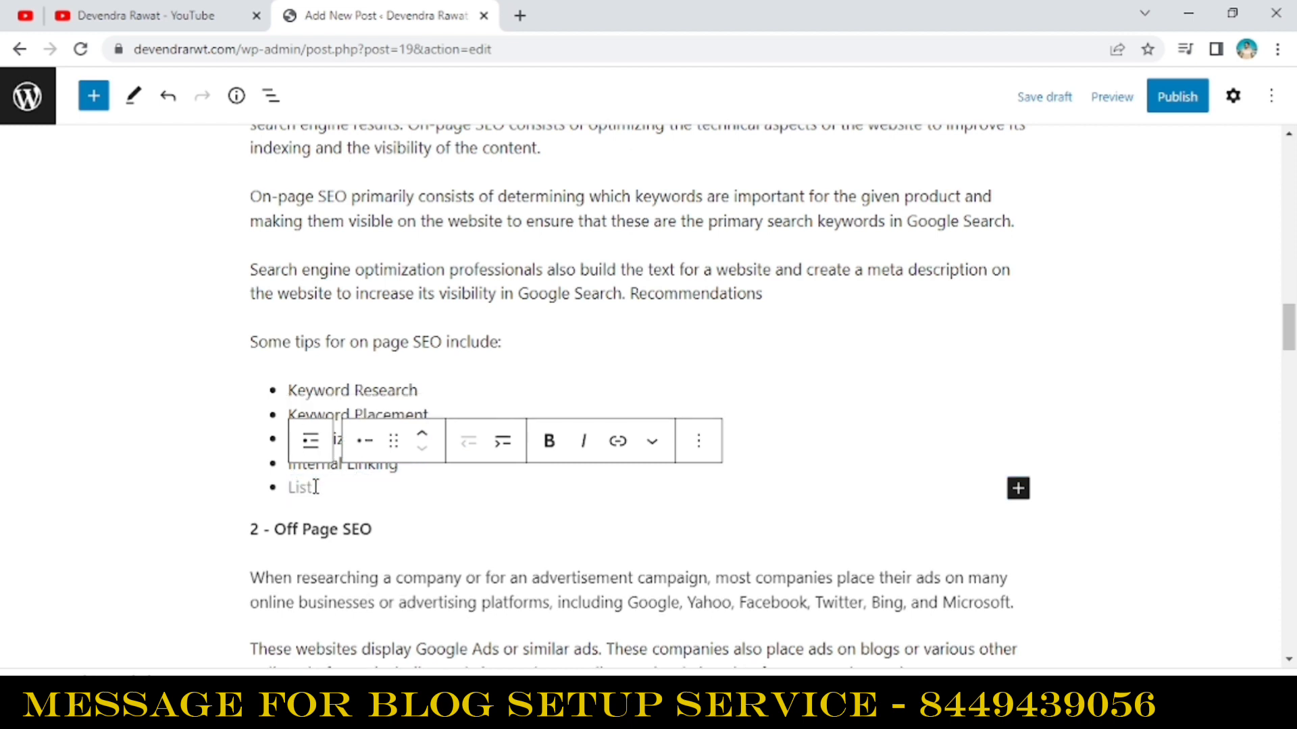
text(E)
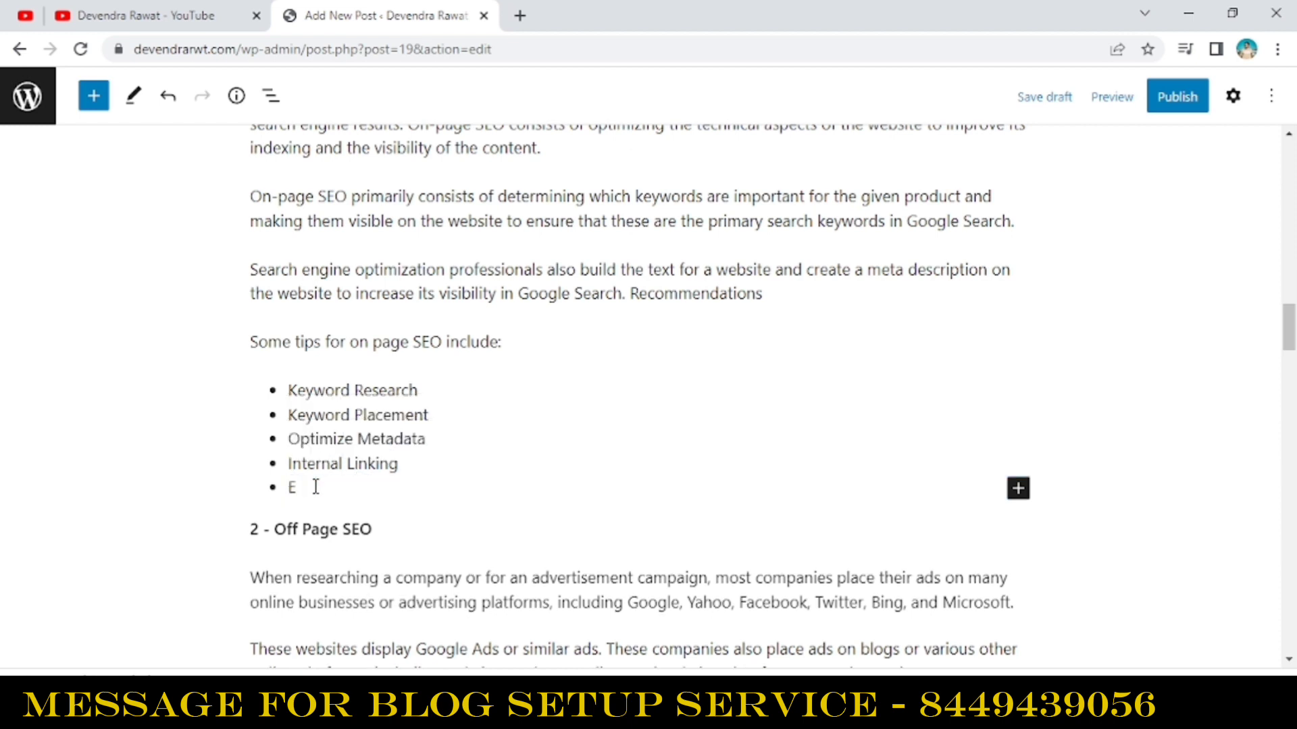
text(xternal Linnk)
click(555, 392)
- Select the bold "2 - Off Page SEO" paragraph and open its transform options
scroll(1277, 346, down, 3)
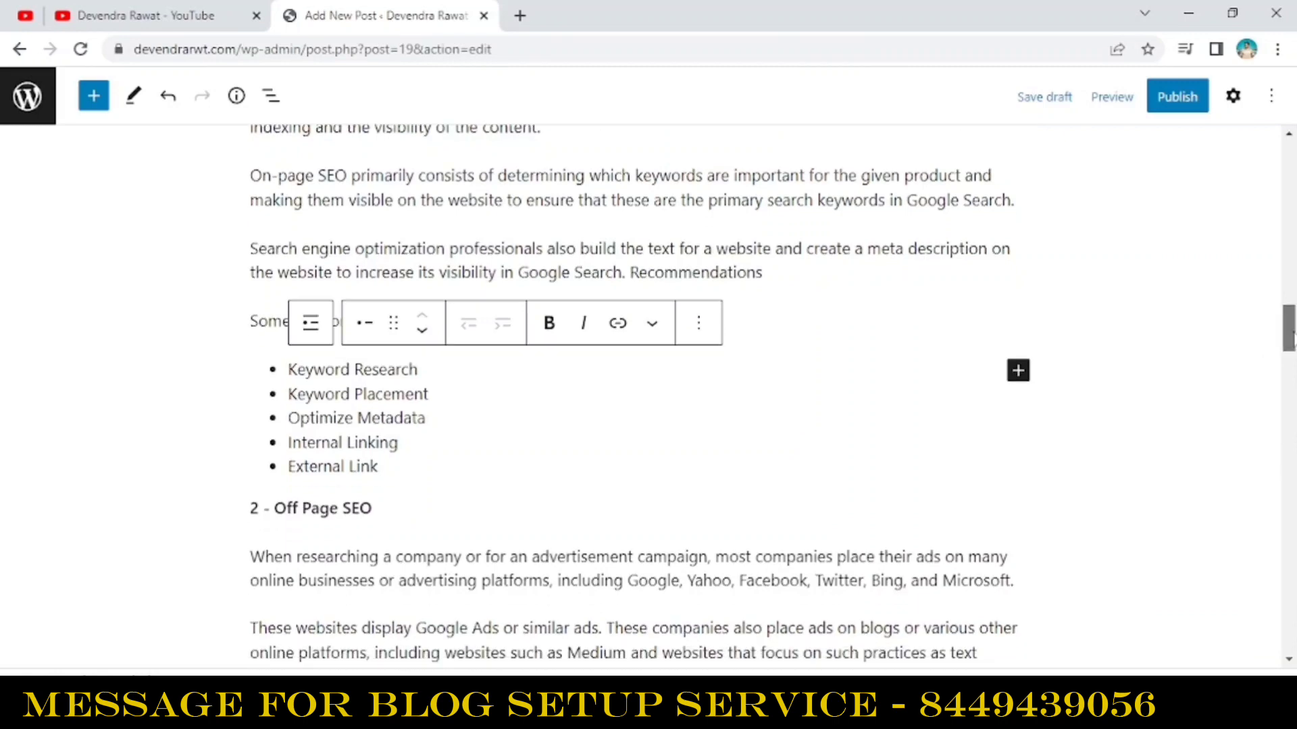
triple_click(358, 356)
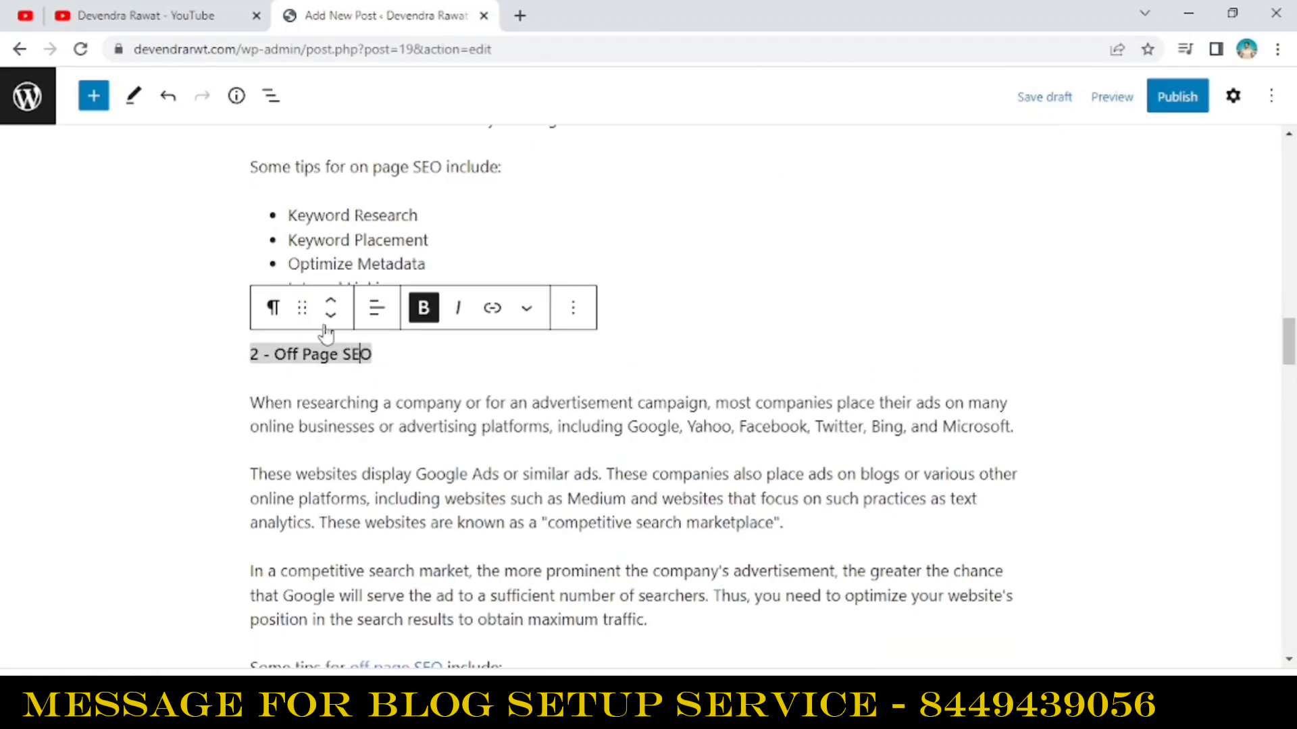
click(277, 306)
- Start a new link on the phrase "On-page SEO" and copy the article's URL up to /on-page-seo/ from the Search Engine Journal page
scroll(300, 355, up, 6)
drag(251, 303, 348, 301)
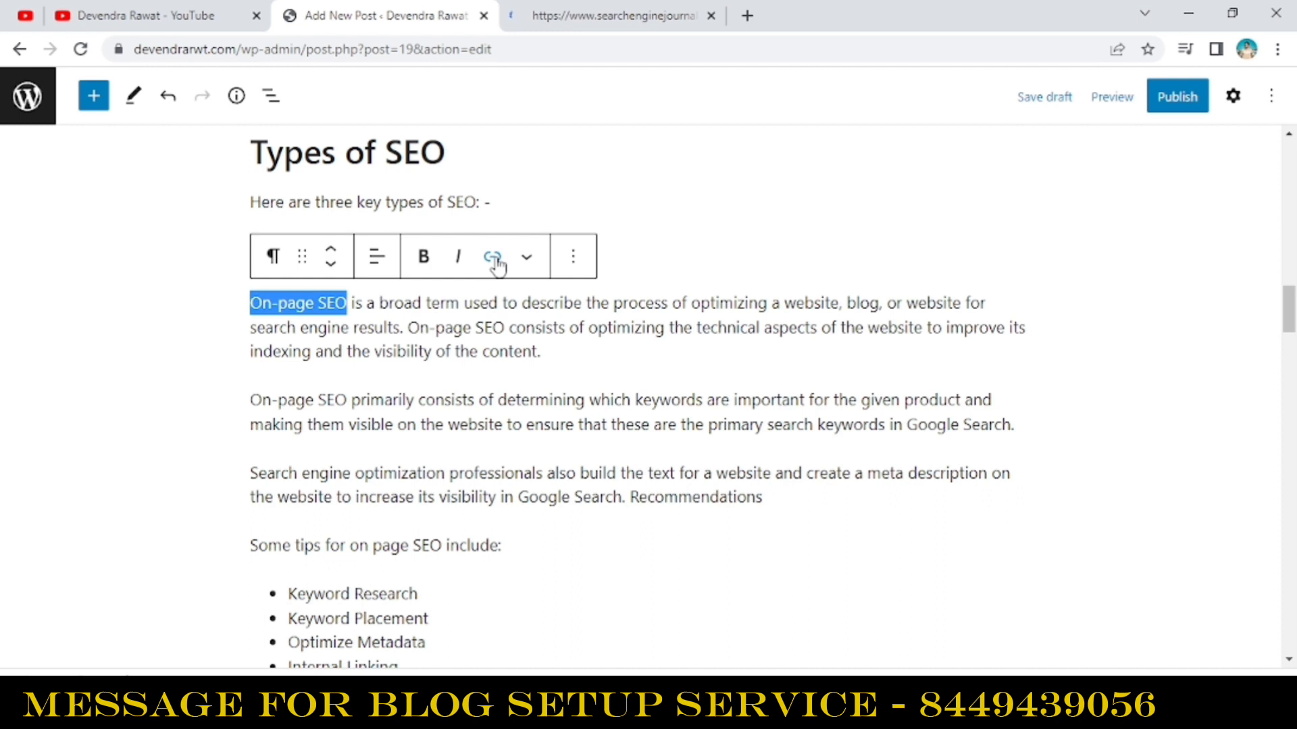
click(495, 259)
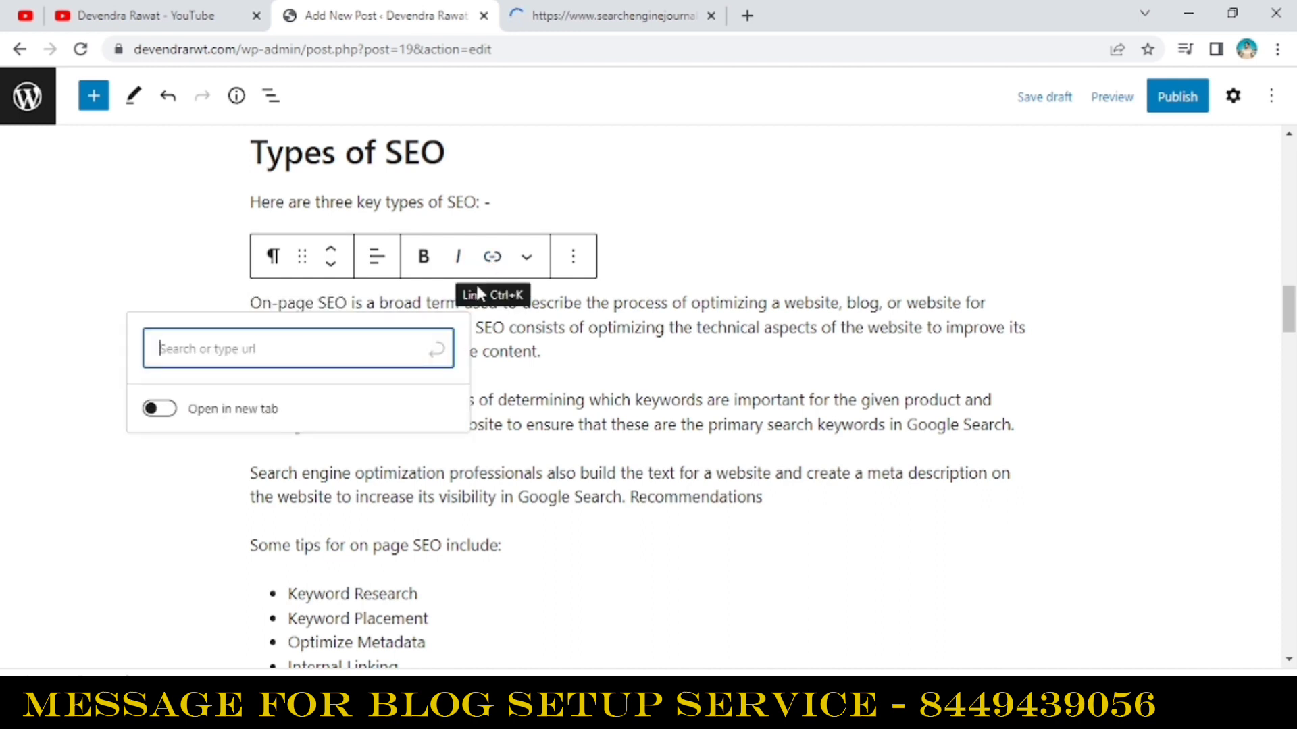
click(575, 19)
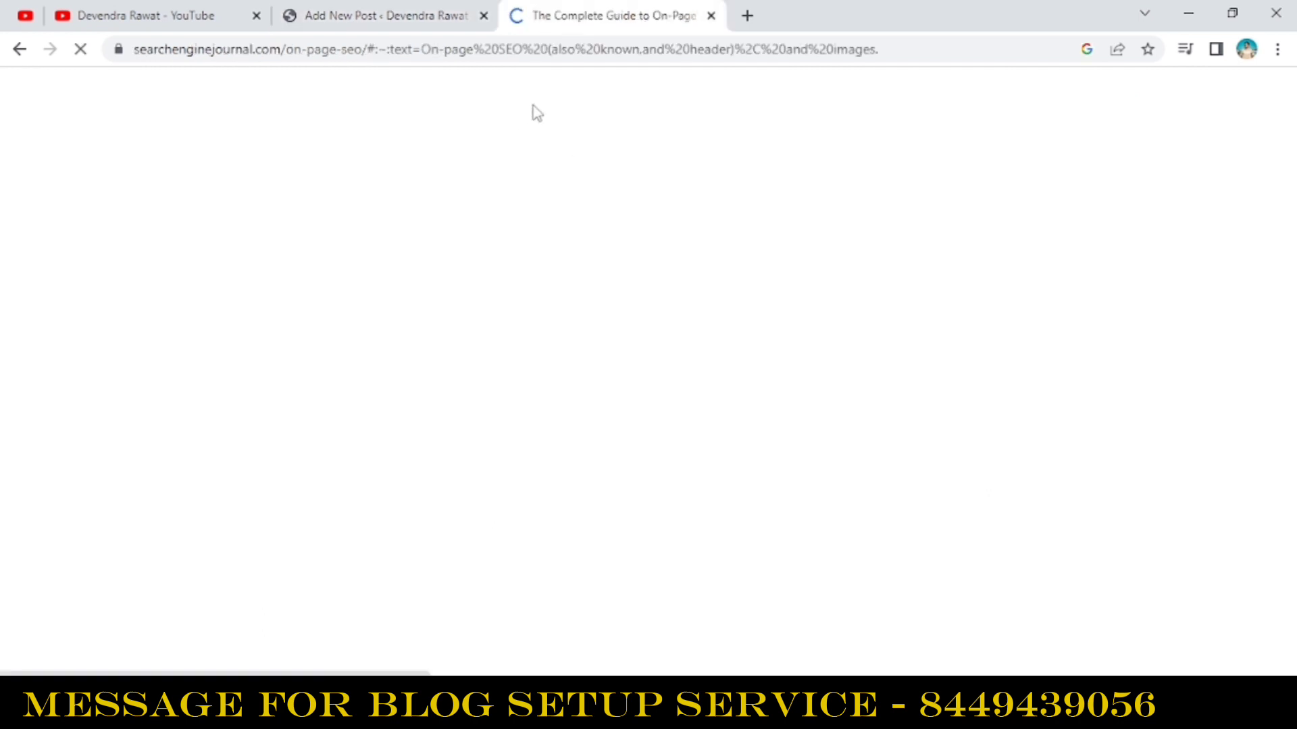
click(421, 49)
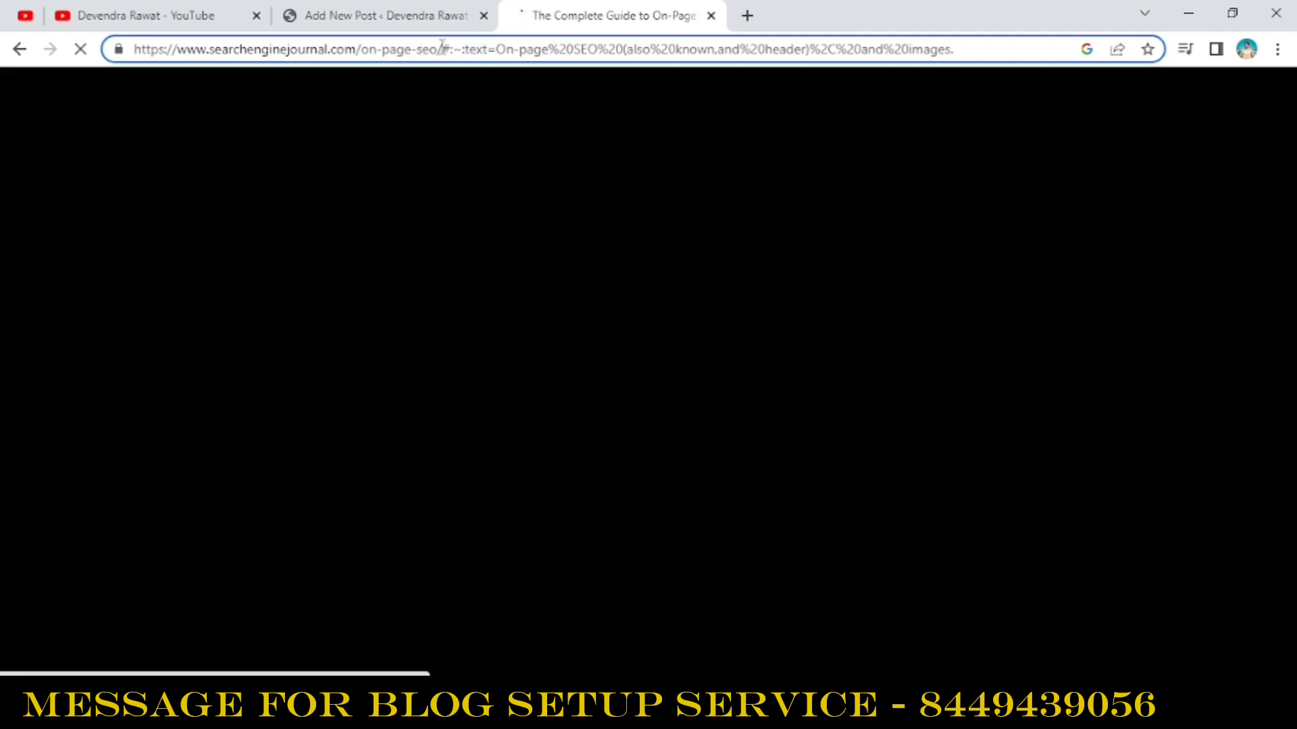
drag(442, 48, 138, 47)
click(365, 17)
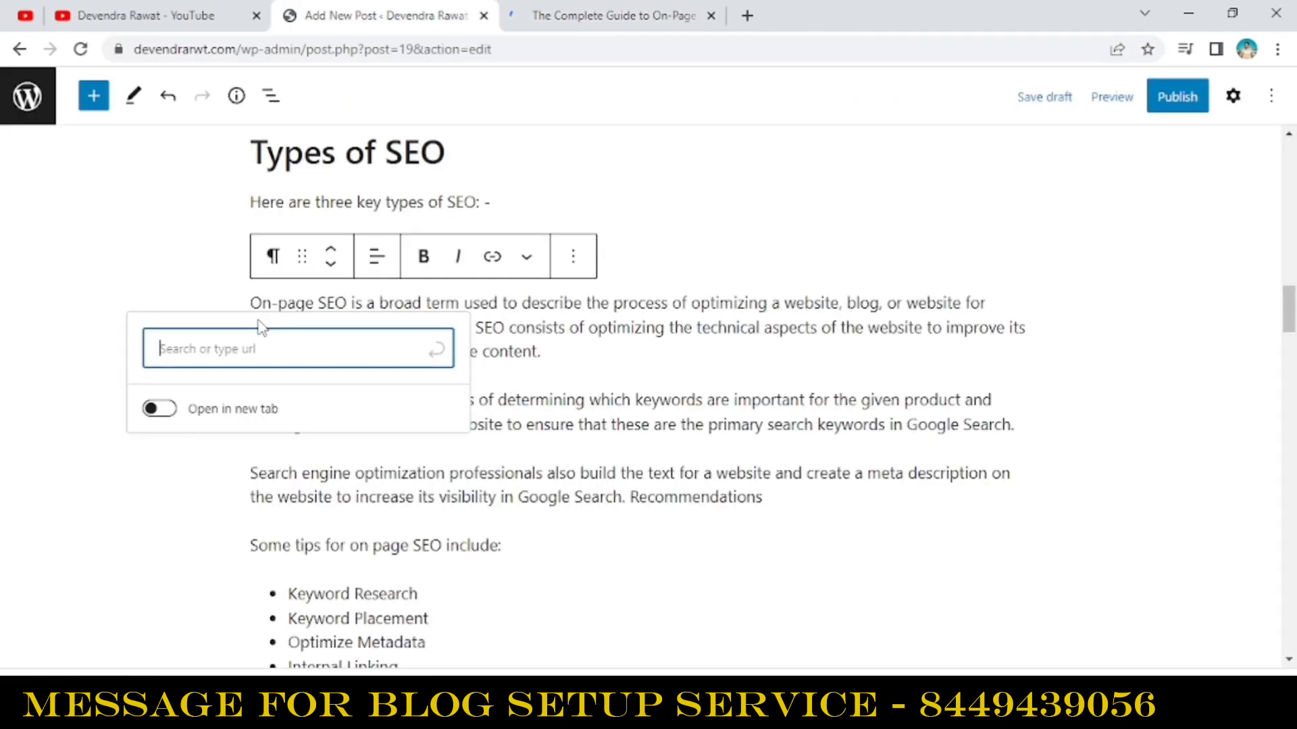
text(https://www.searchenginejournal.com/on-page-seo/)
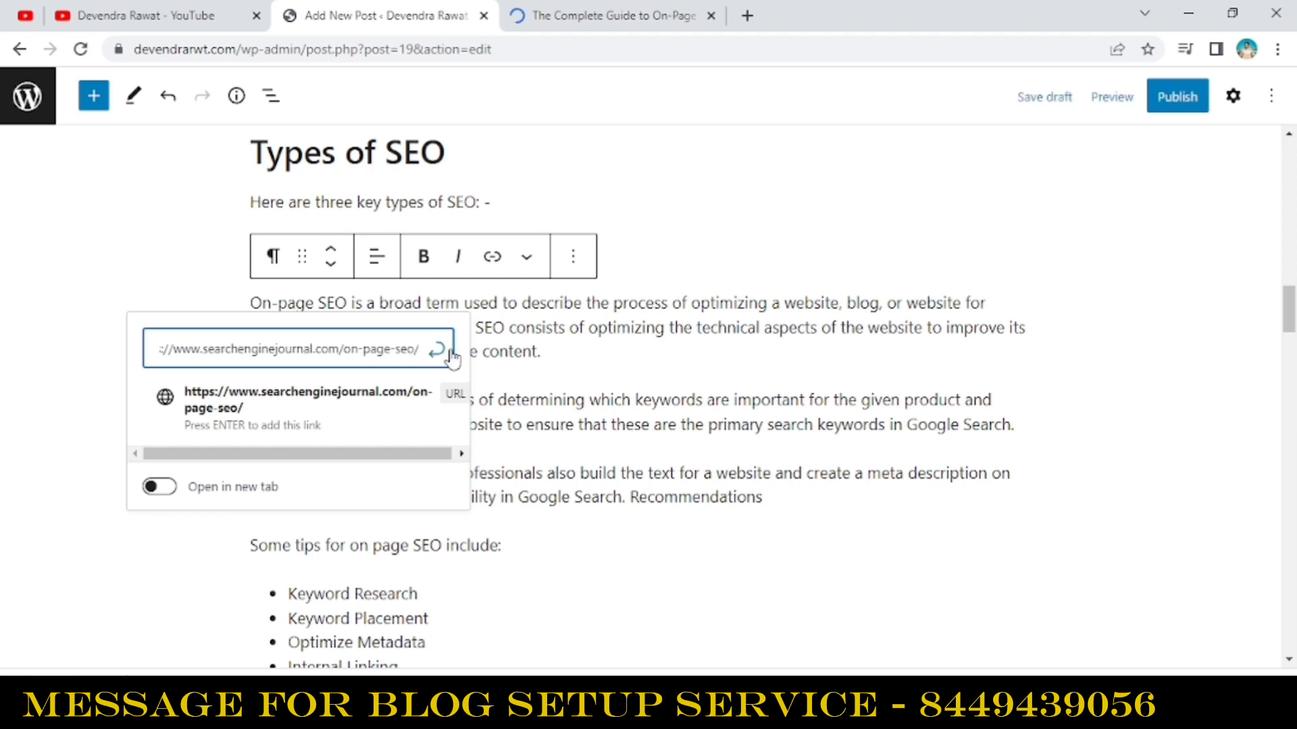
click(160, 487)
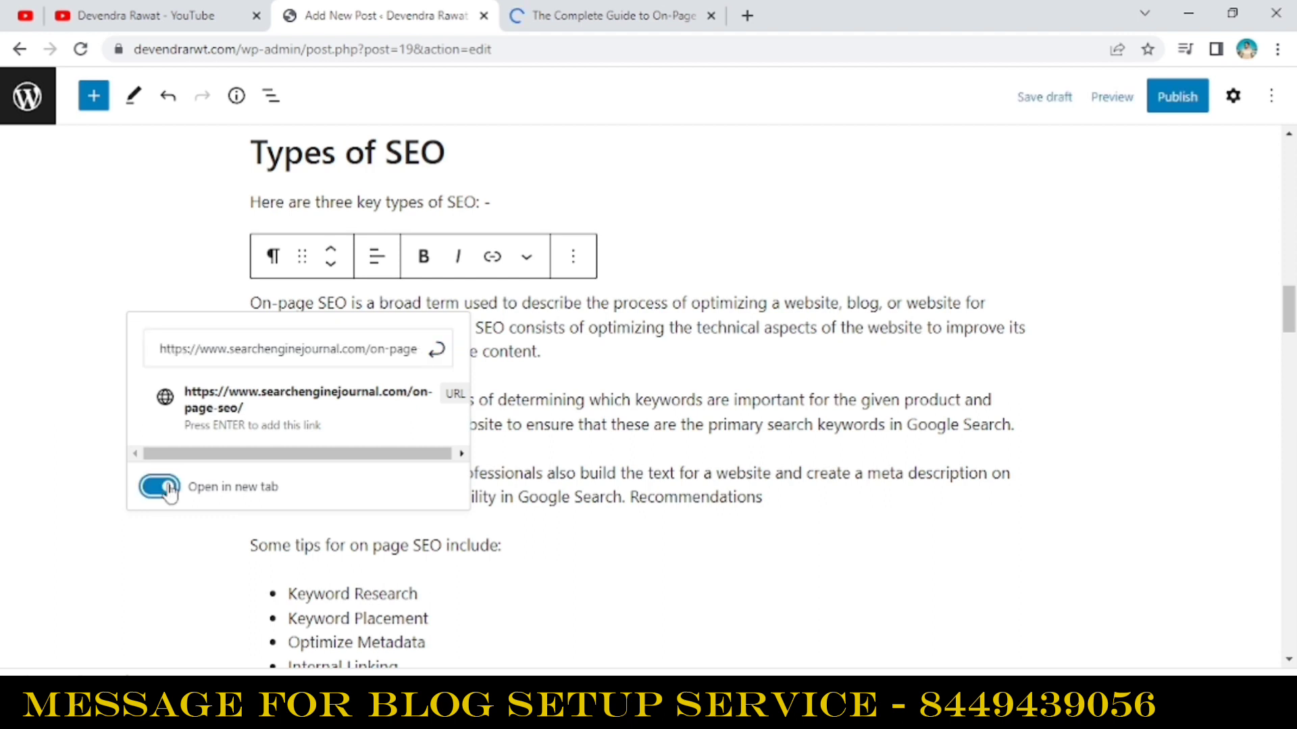
click(289, 422)
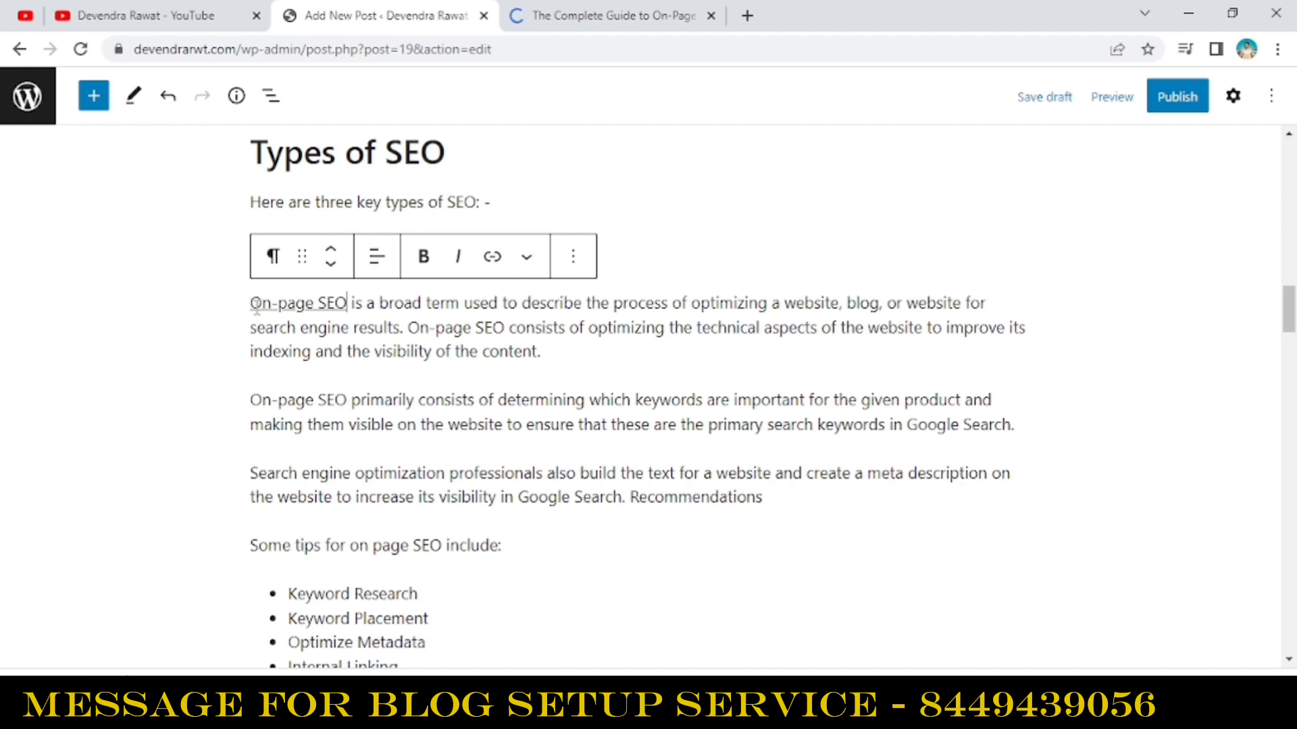
- Undo the link changes made to the phrase "On-page SEO"
key(ctrl+z)
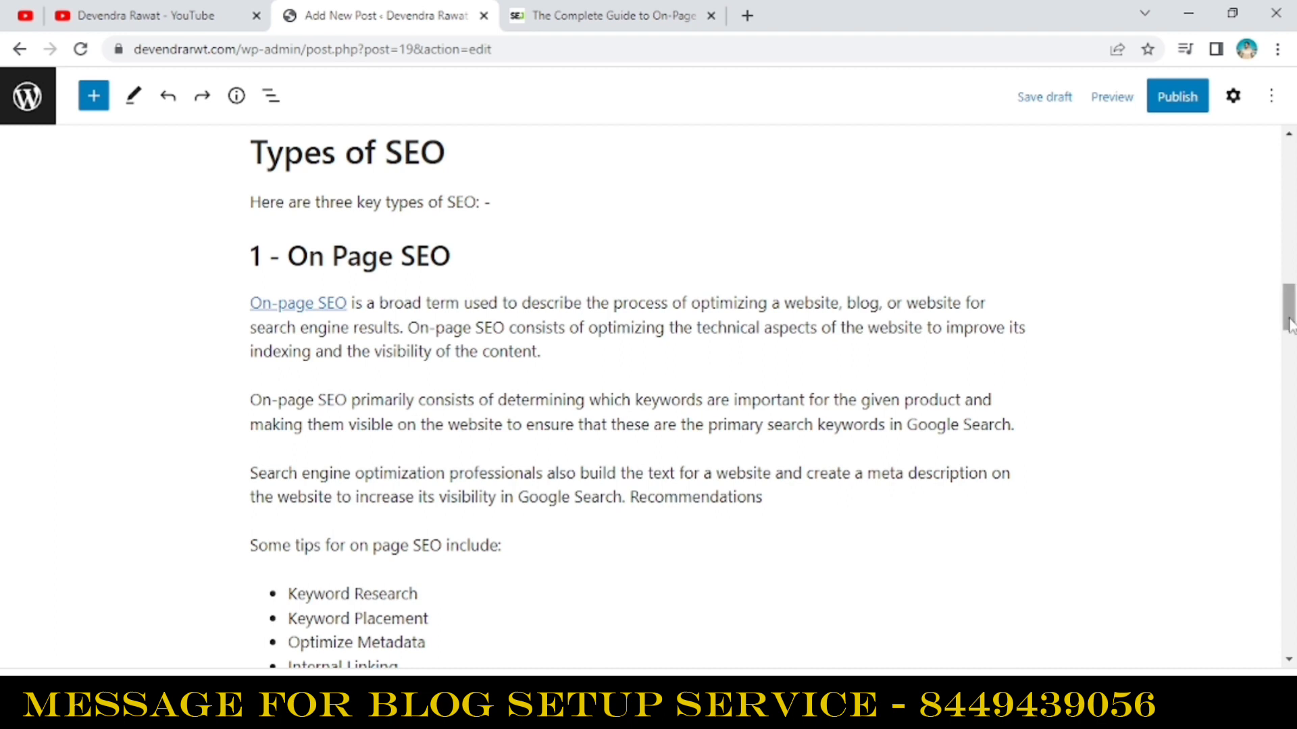
key(ctrl+s)
- Insert a Buttons block between the "SEO may involve conversion rate optimization" paragraph and the "Types of SEO" heading
drag(1289, 320, 1281, 281)
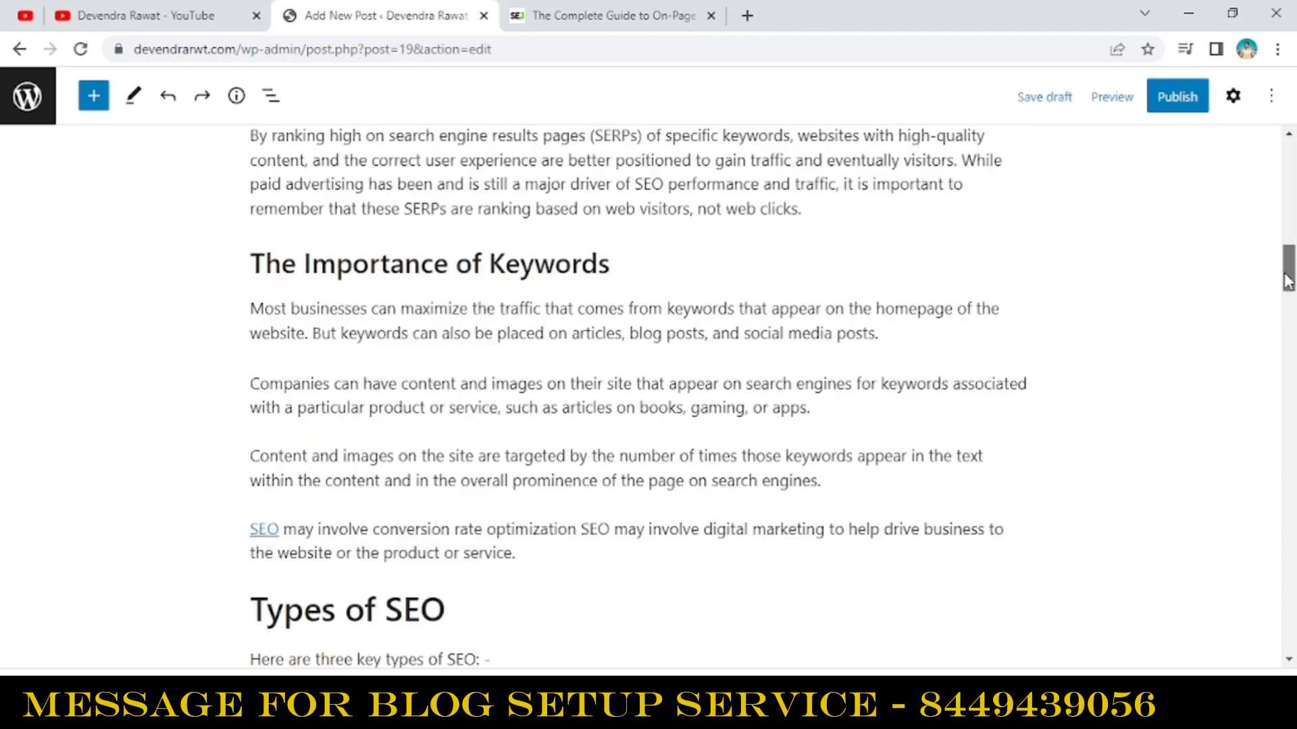
click(528, 558)
key(Return)
key(BackSpace)
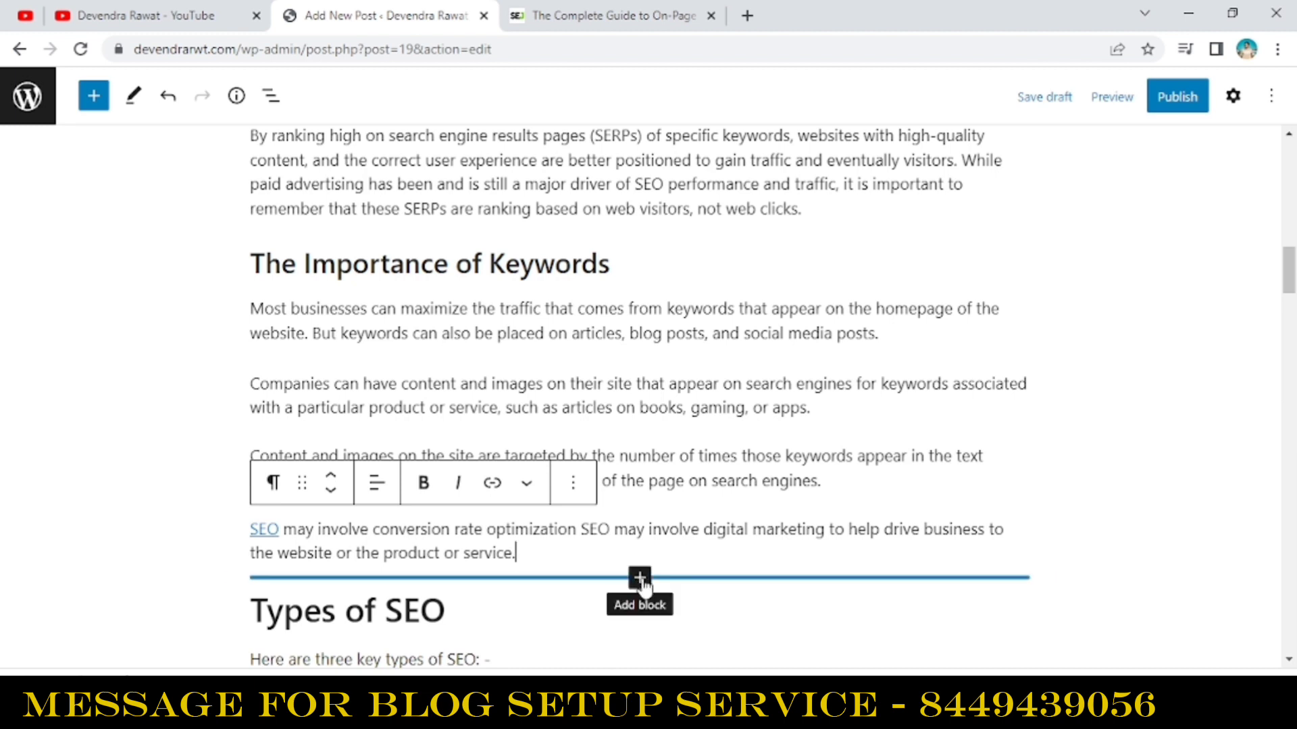
click(640, 579)
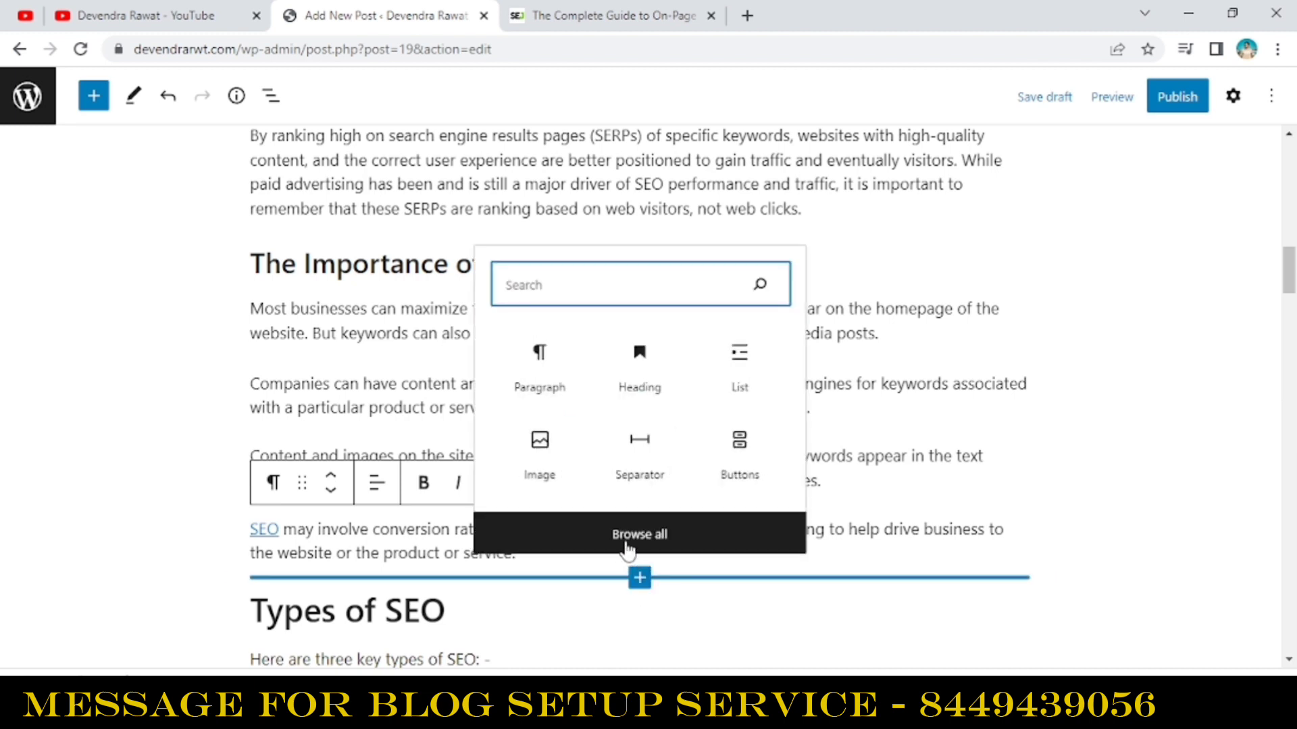
click(740, 450)
- Justify the new button to the center and label it "Click Here"
scroll(641, 424, down, 3)
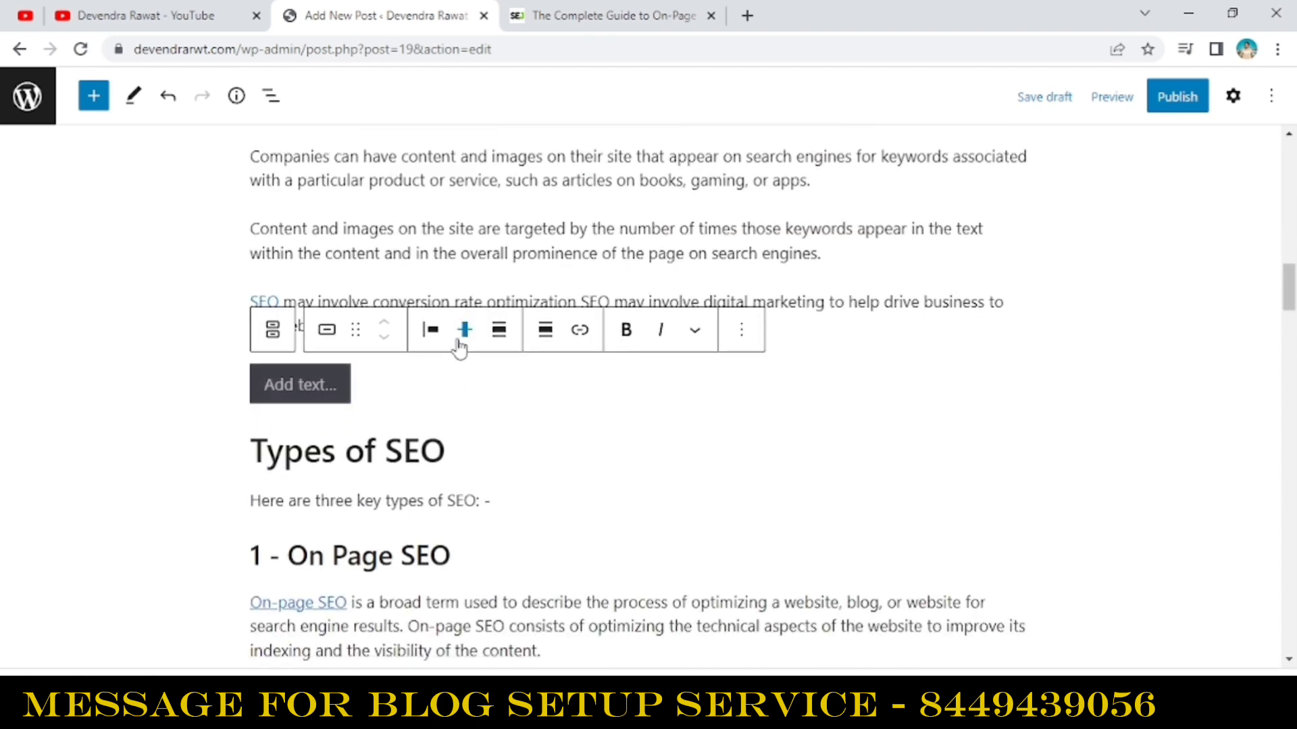
click(430, 333)
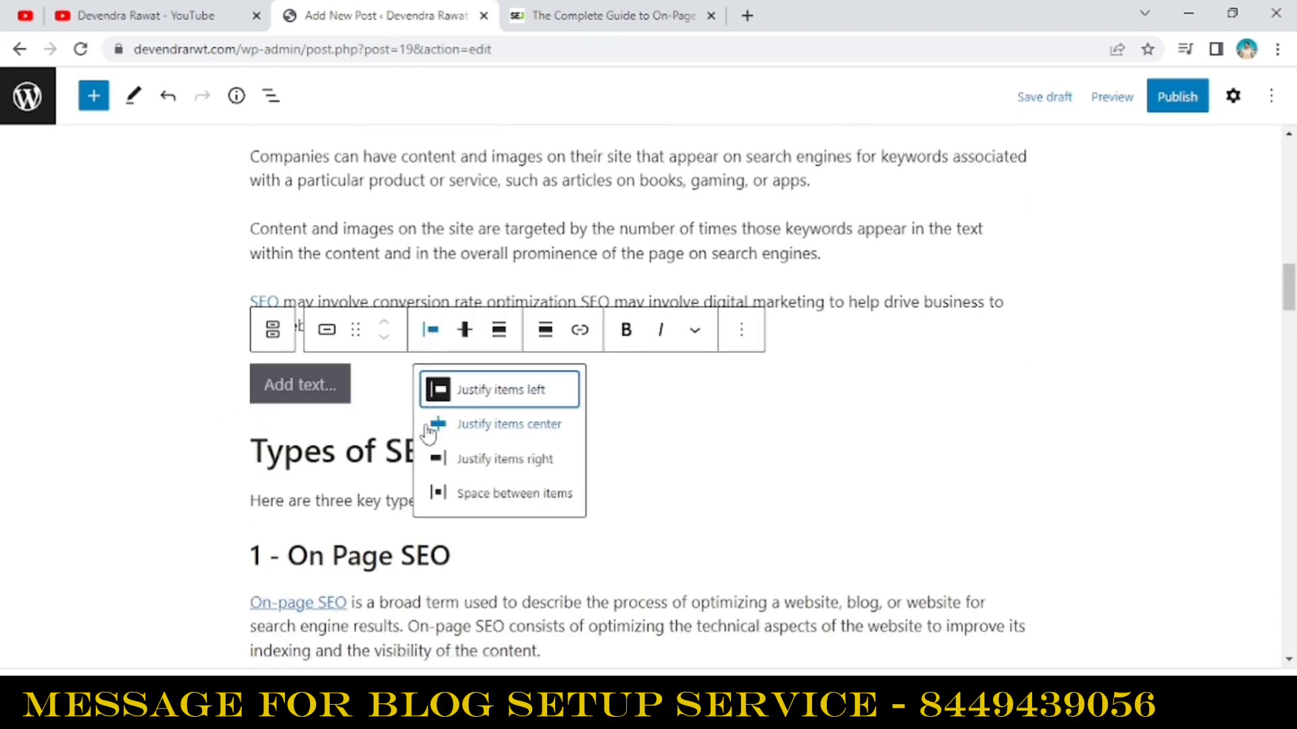
click(480, 434)
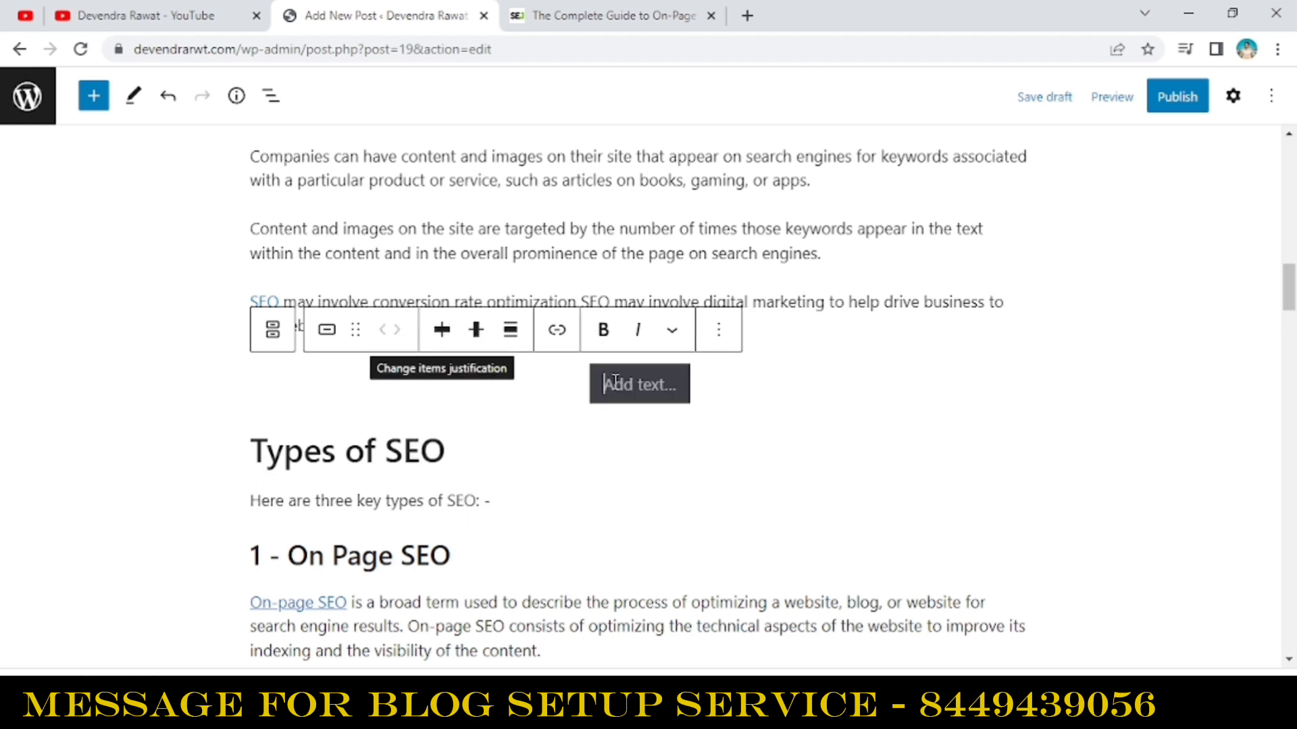
text(Click)
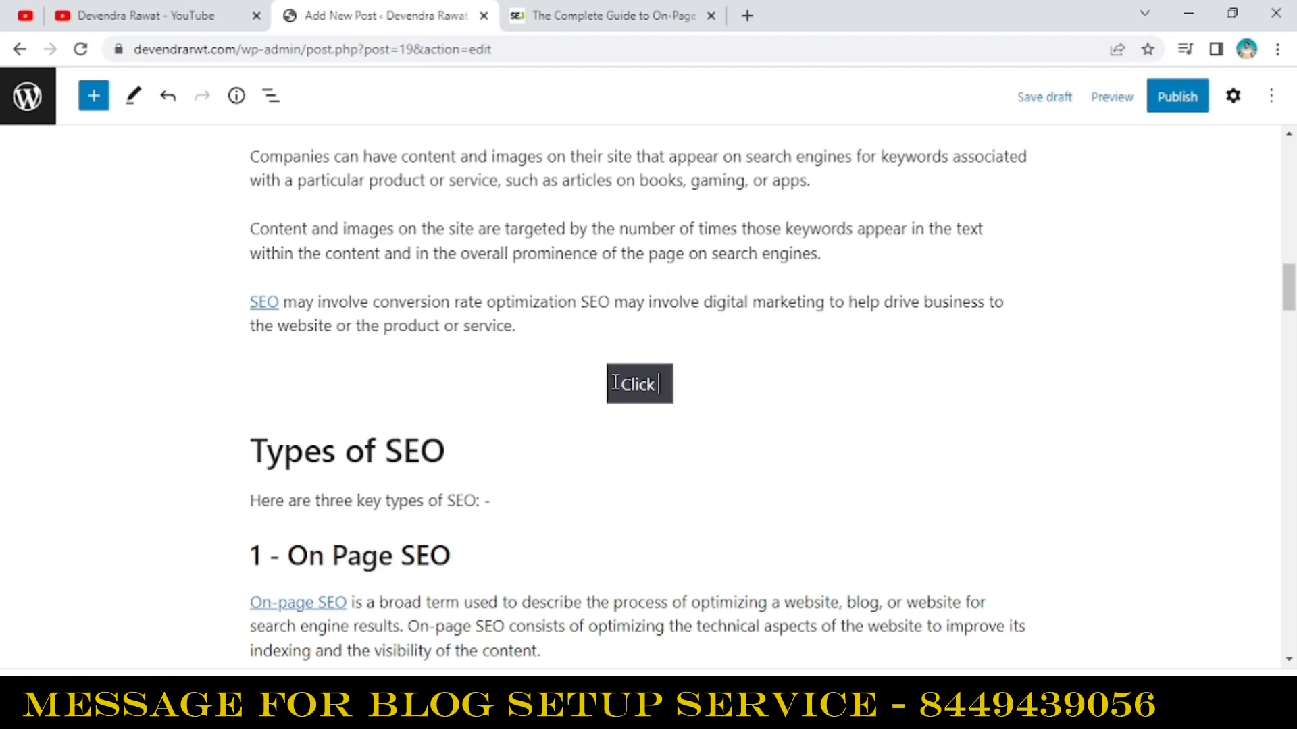
text( Here)
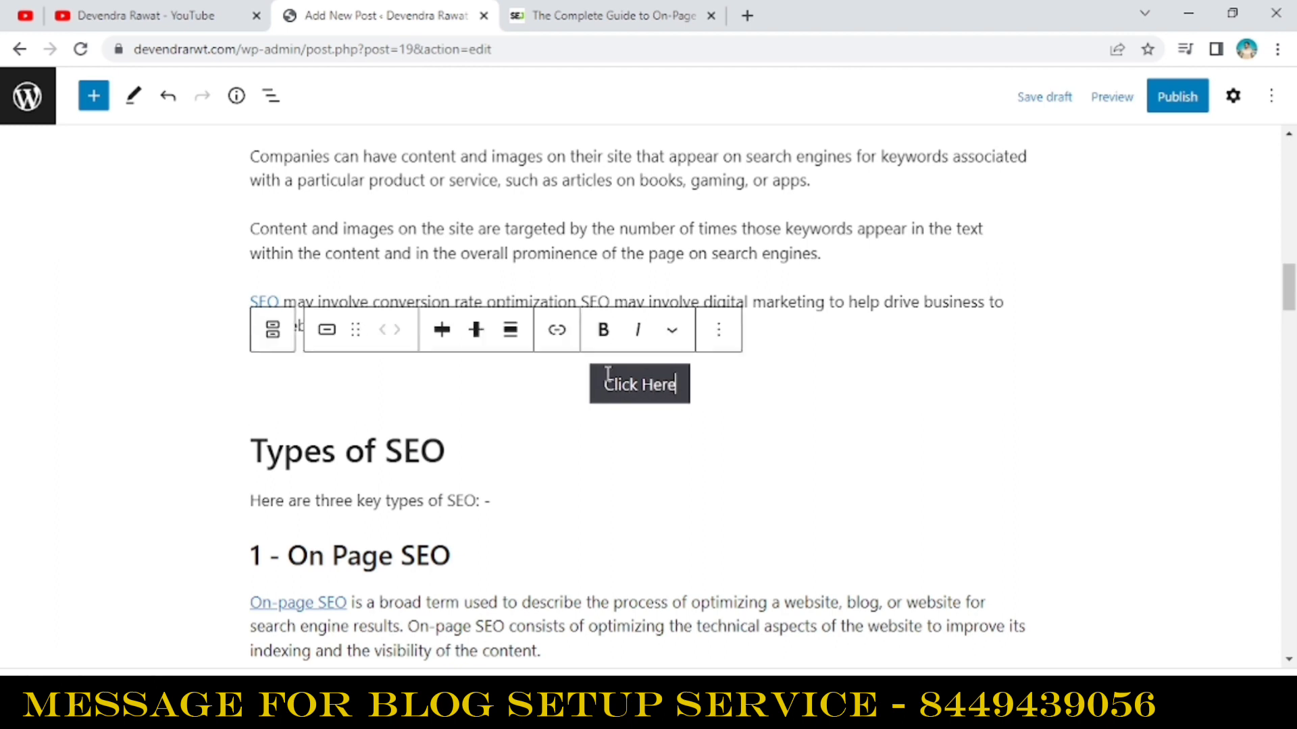
- Open the button's link field and make the "Click Here" label bold
click(558, 331)
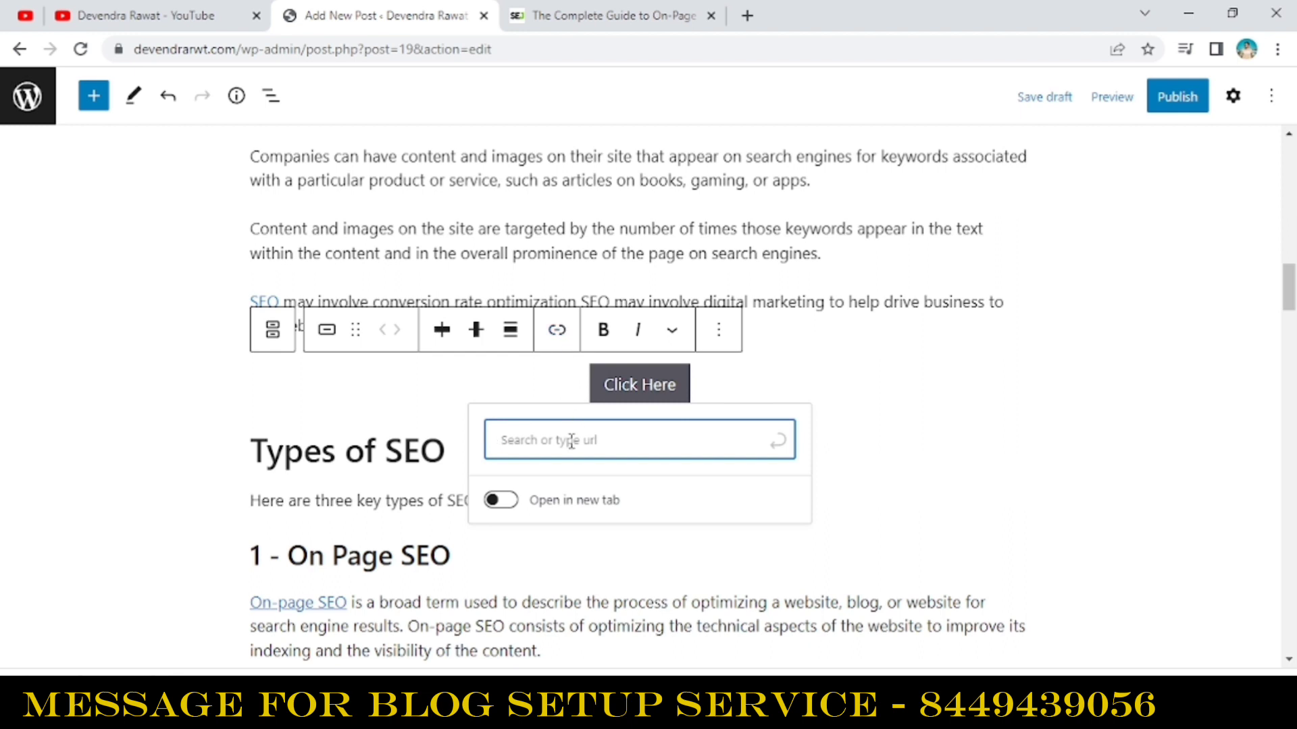
drag(603, 385, 679, 382)
click(606, 338)
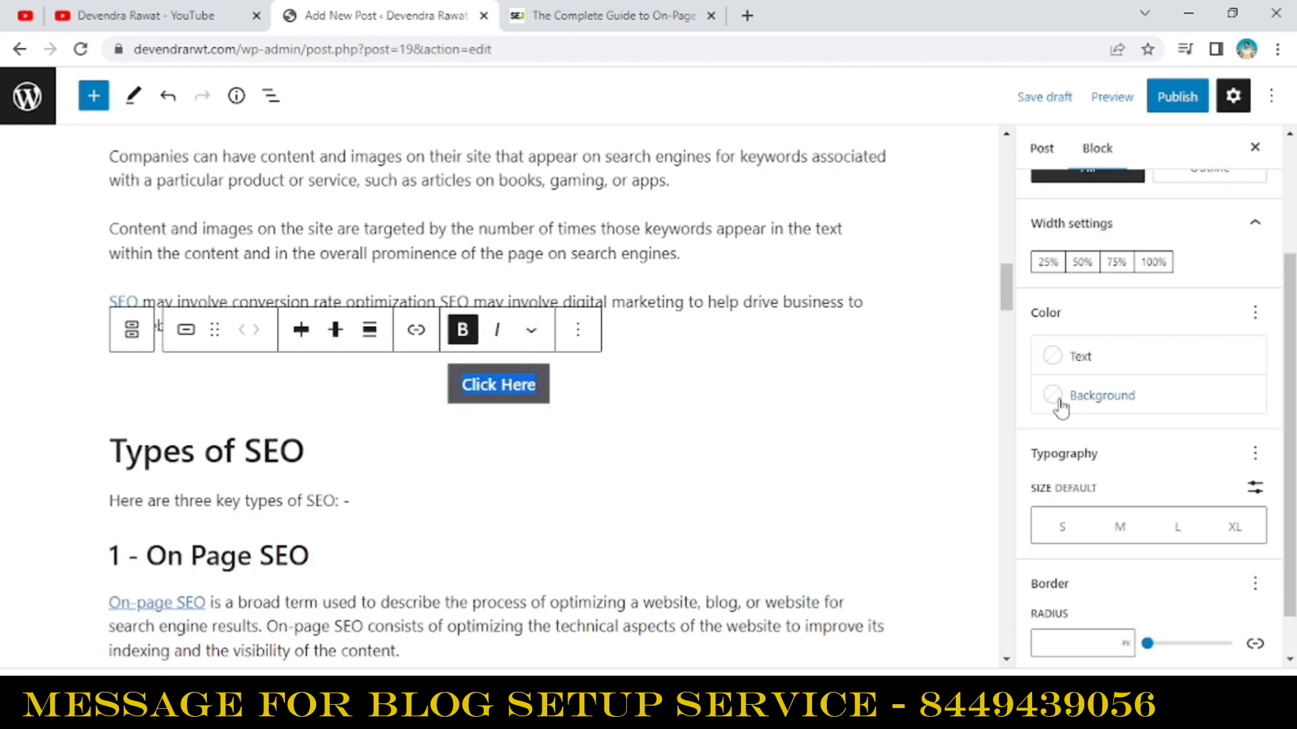
- Set the "Click Here" button's background to the blue Accent theme colour
click(1059, 406)
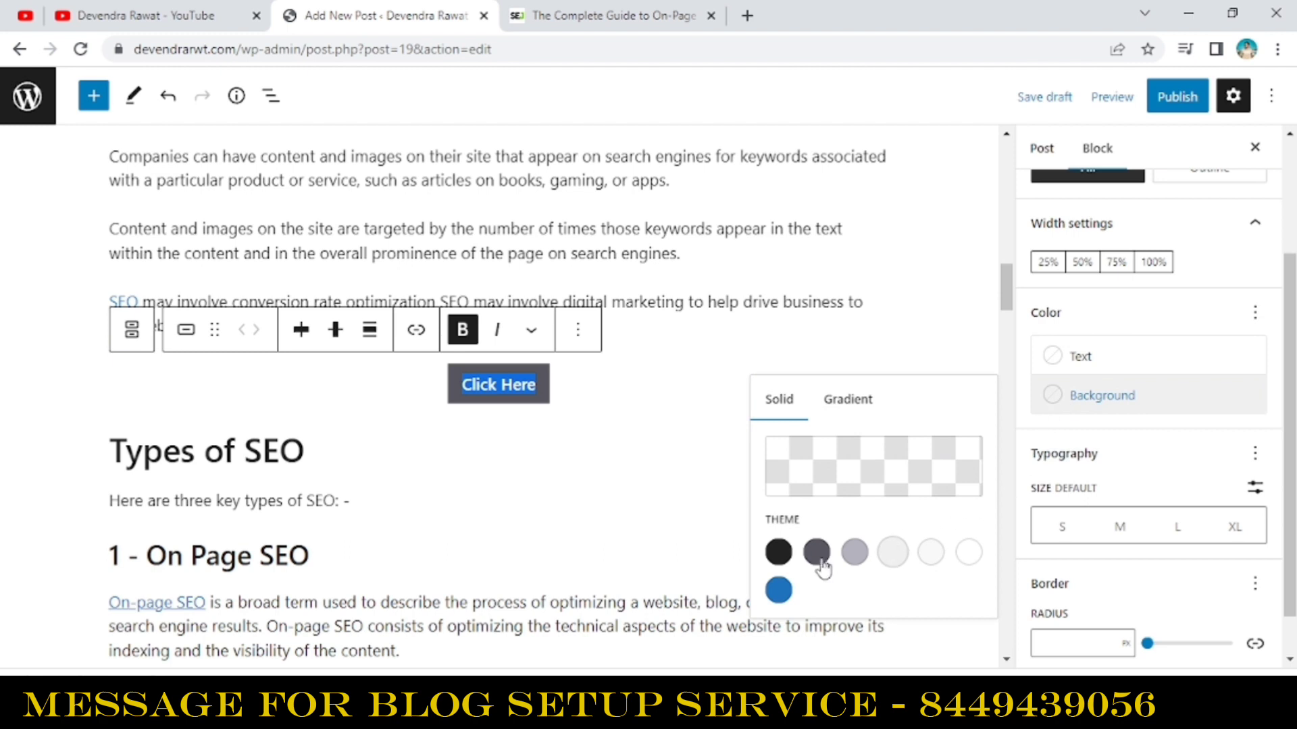
click(855, 552)
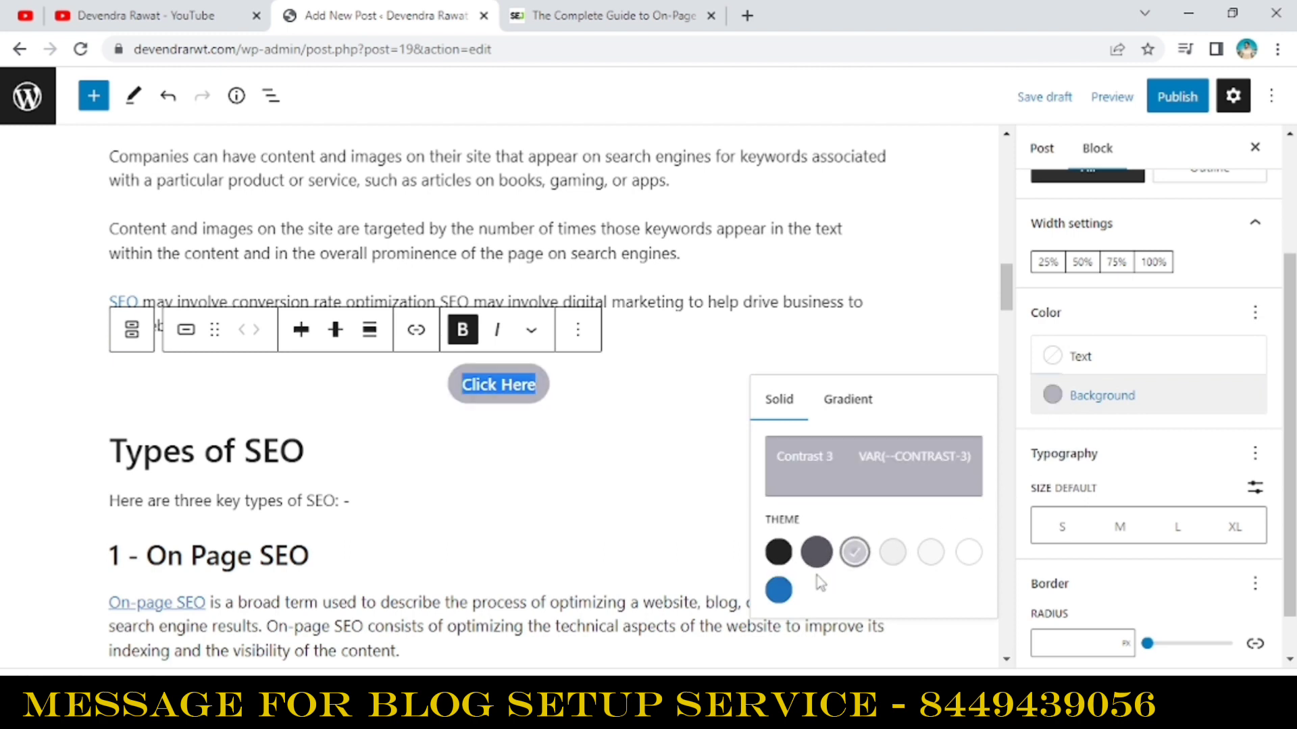
click(780, 592)
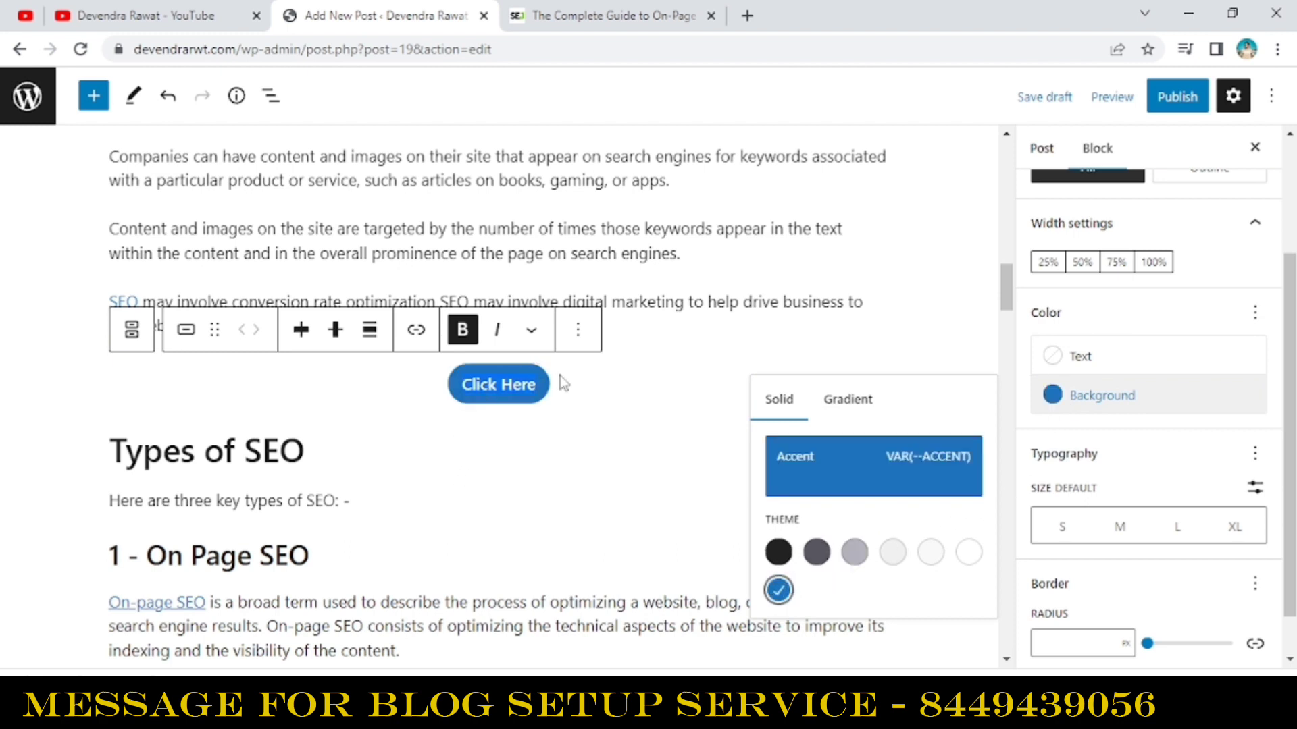
click(497, 399)
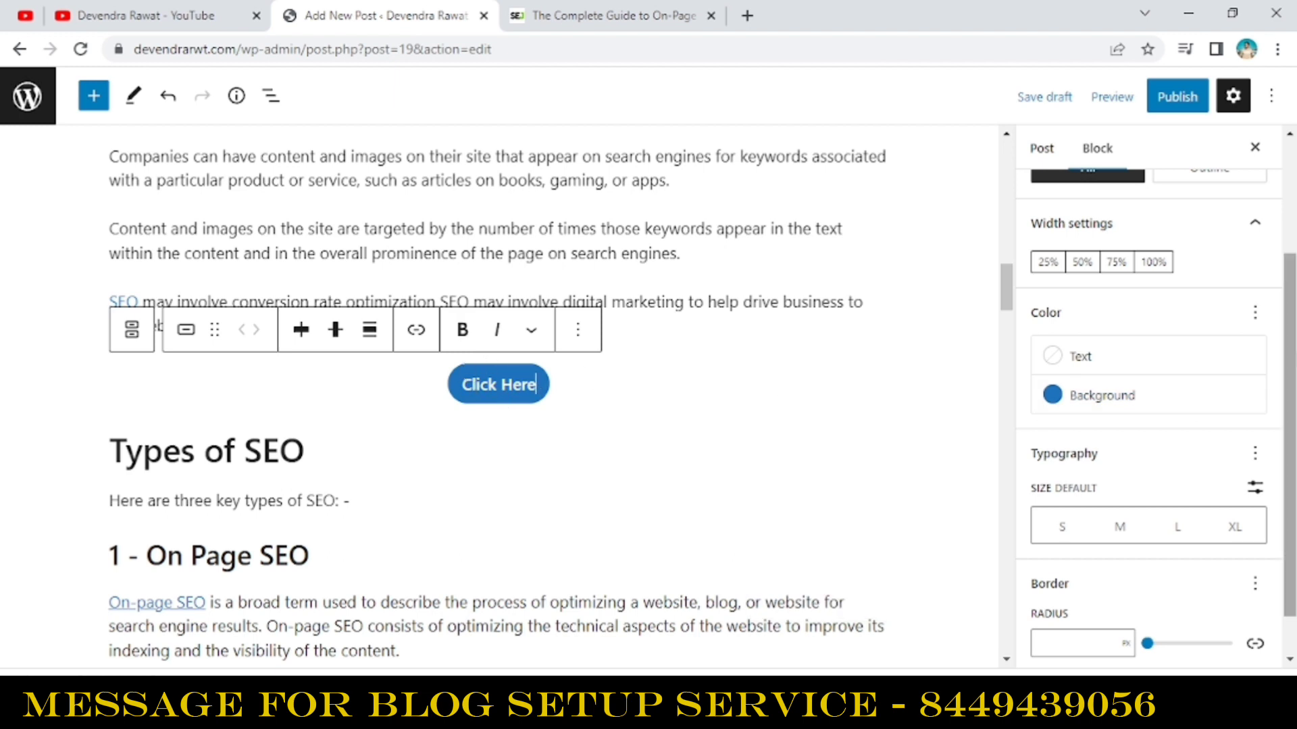
- Set the "Click Here" button's border radius to 72 px and its text size to Medium
scroll(1096, 499, down, 1)
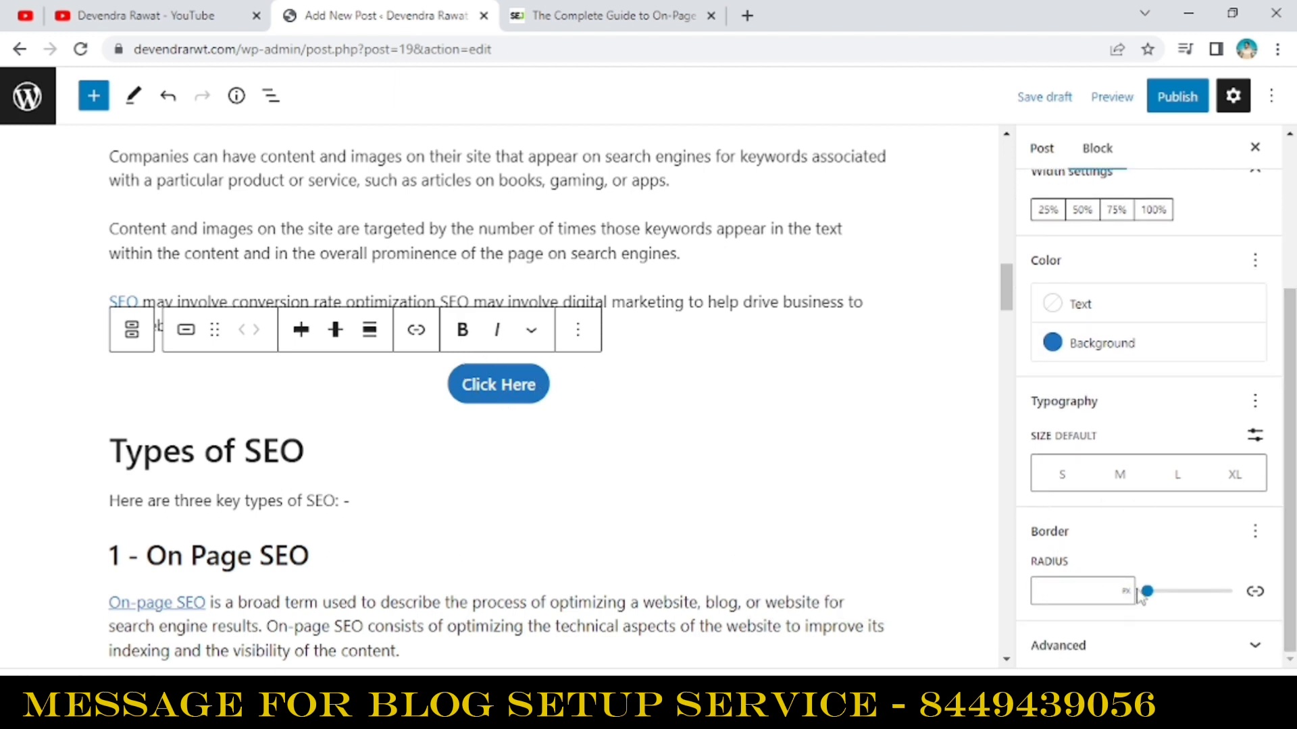
drag(1146, 591, 1209, 596)
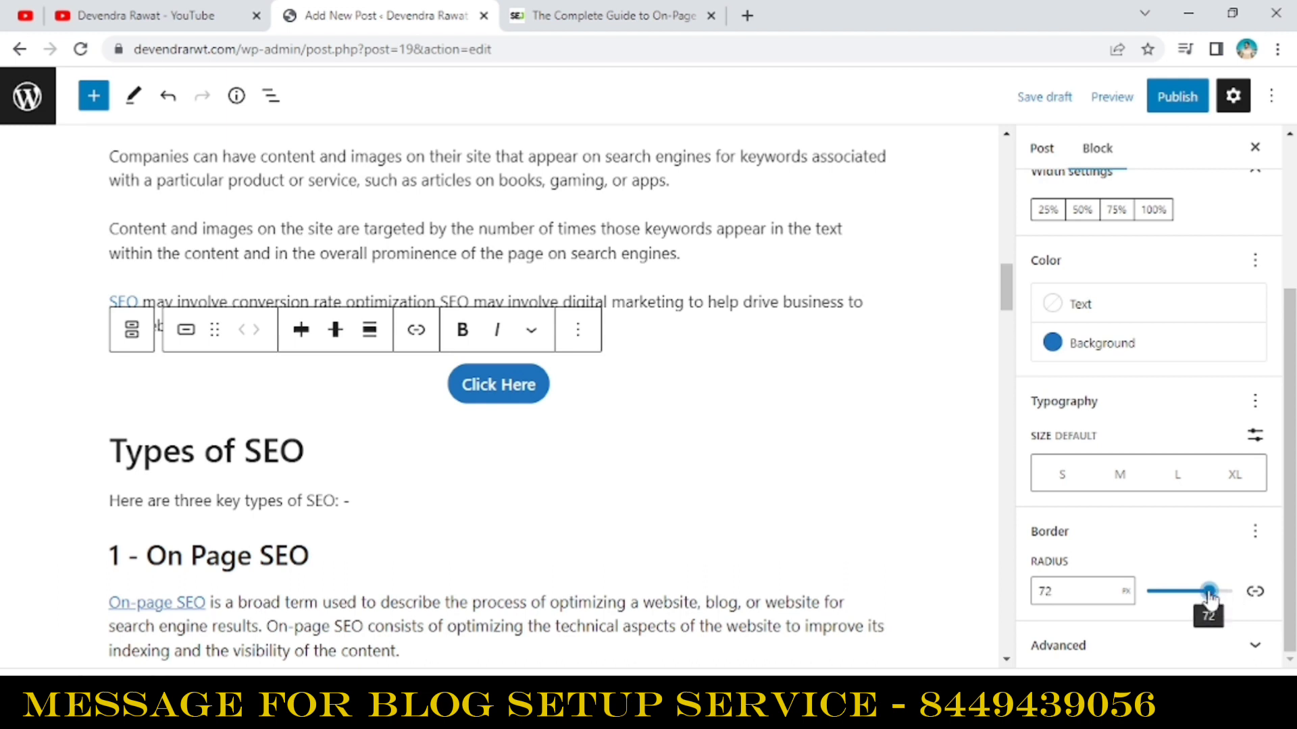
click(1060, 478)
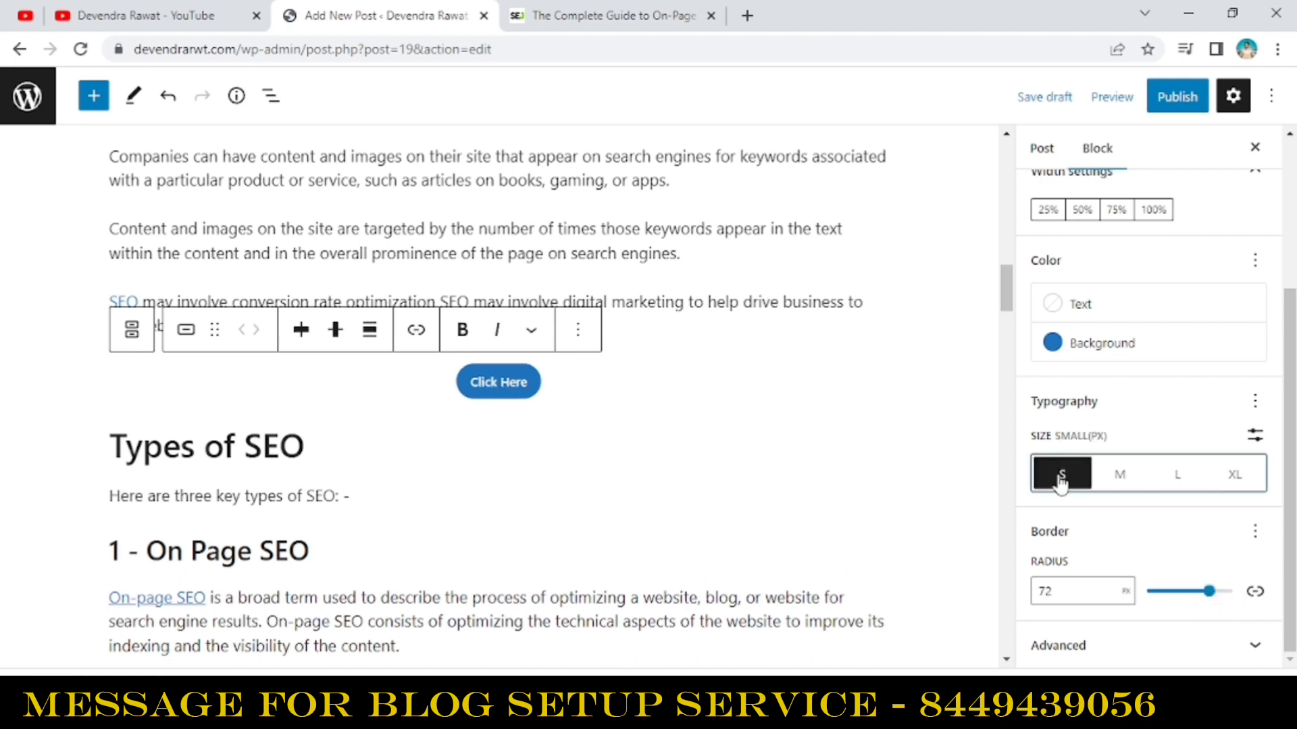
click(1121, 478)
click(1176, 480)
click(1241, 489)
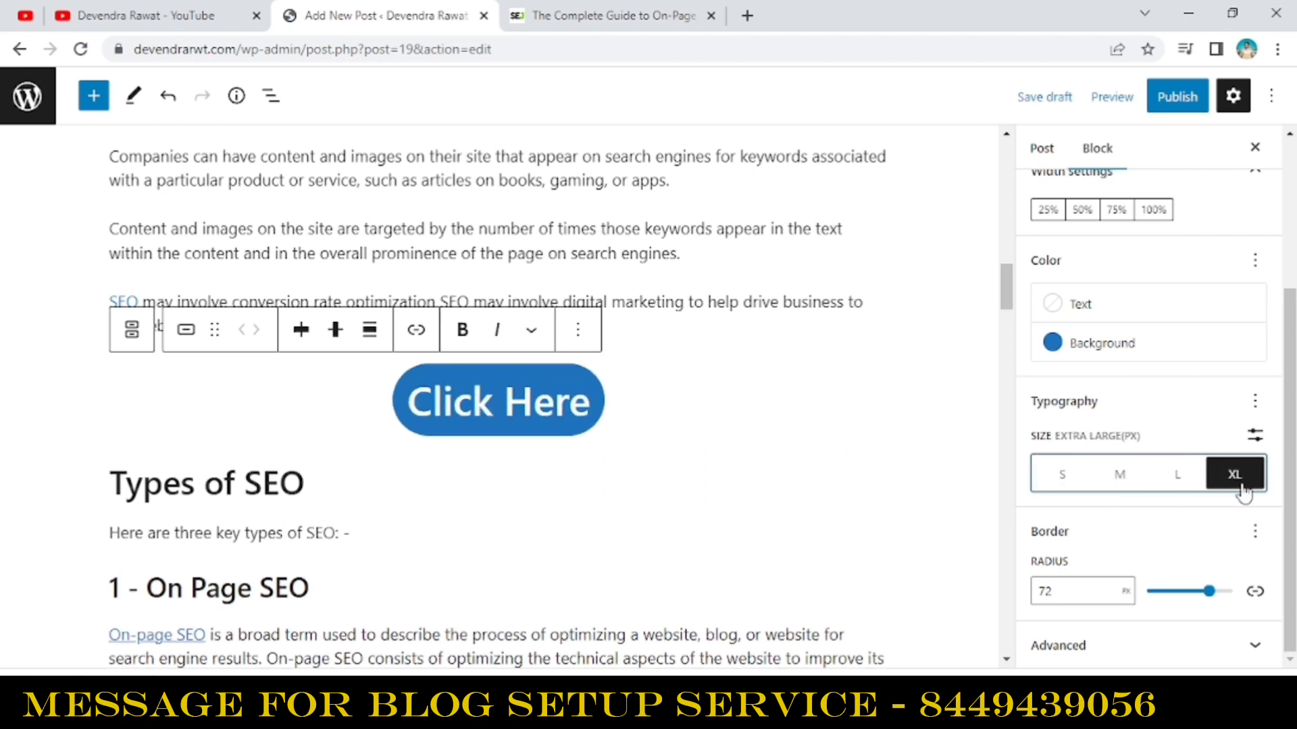
click(1086, 485)
click(1119, 481)
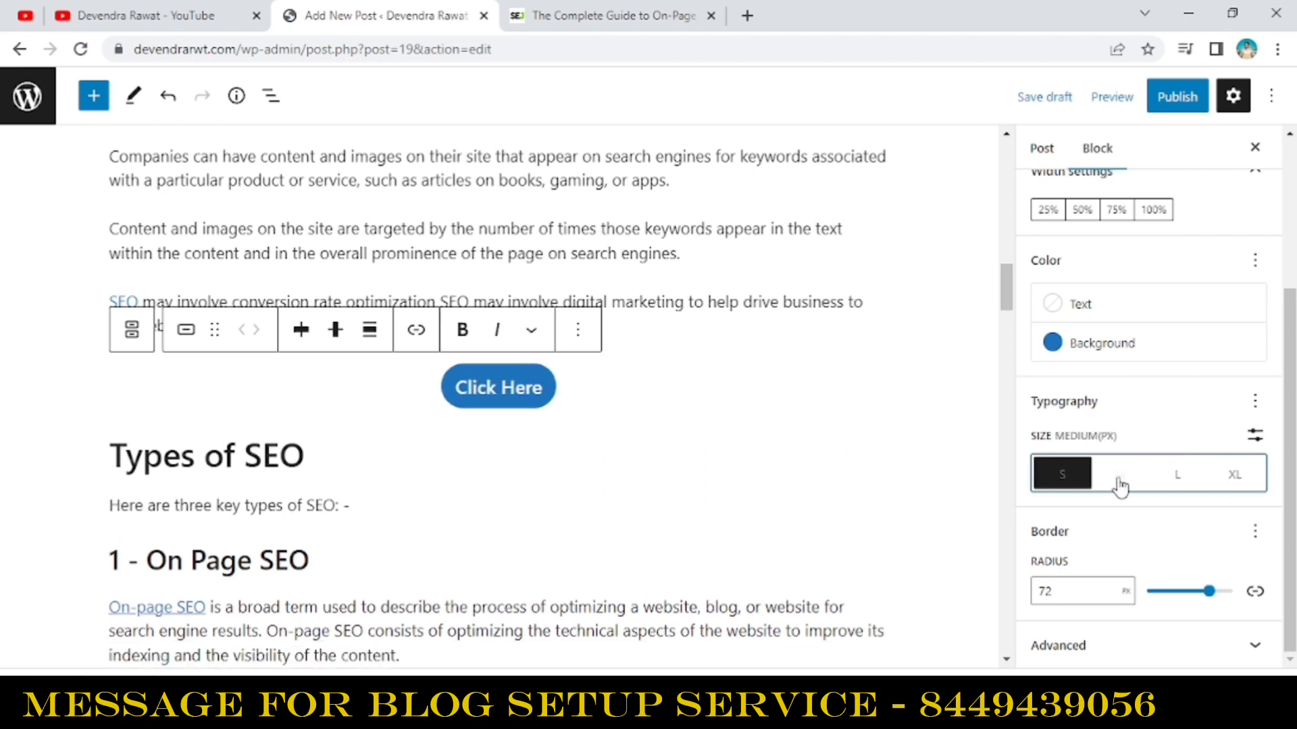
drag(1290, 472, 1289, 353)
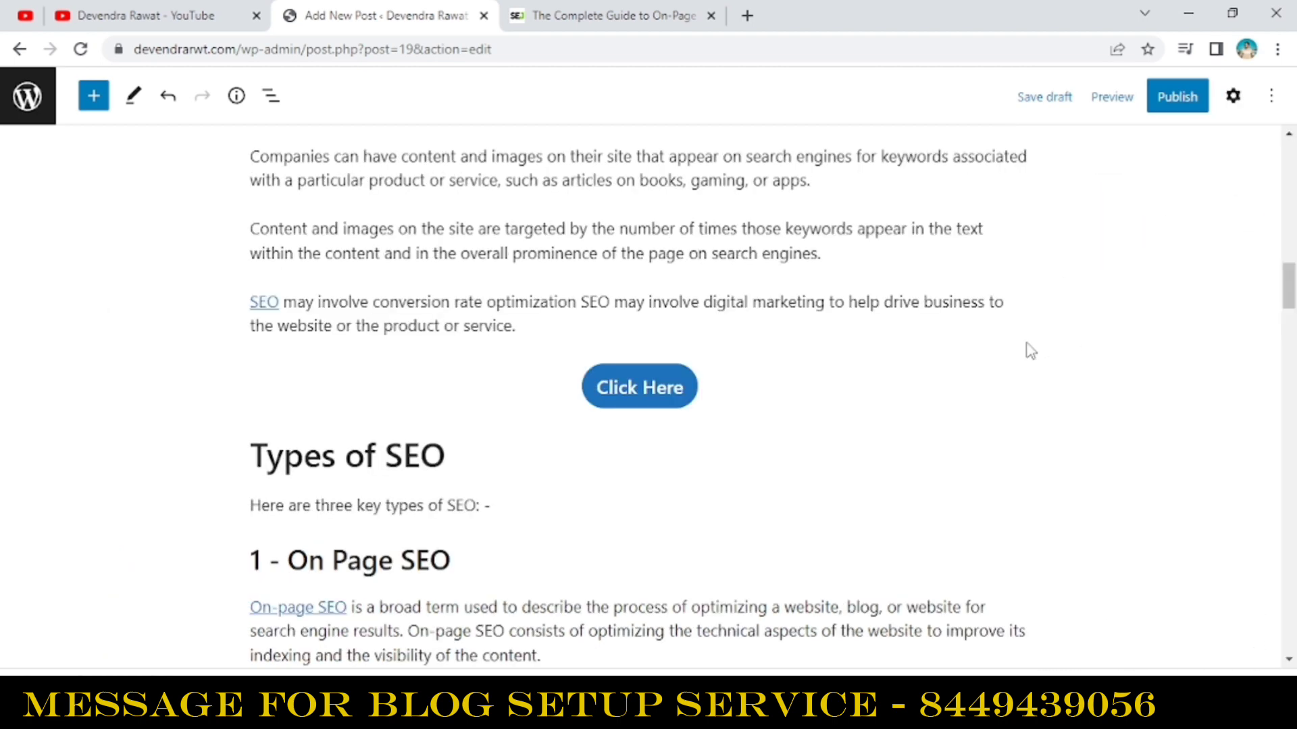
- Insert a table with 2 columns and 5 rows directly above the "The Importance of Keywords" heading
drag(1290, 294, 1291, 258)
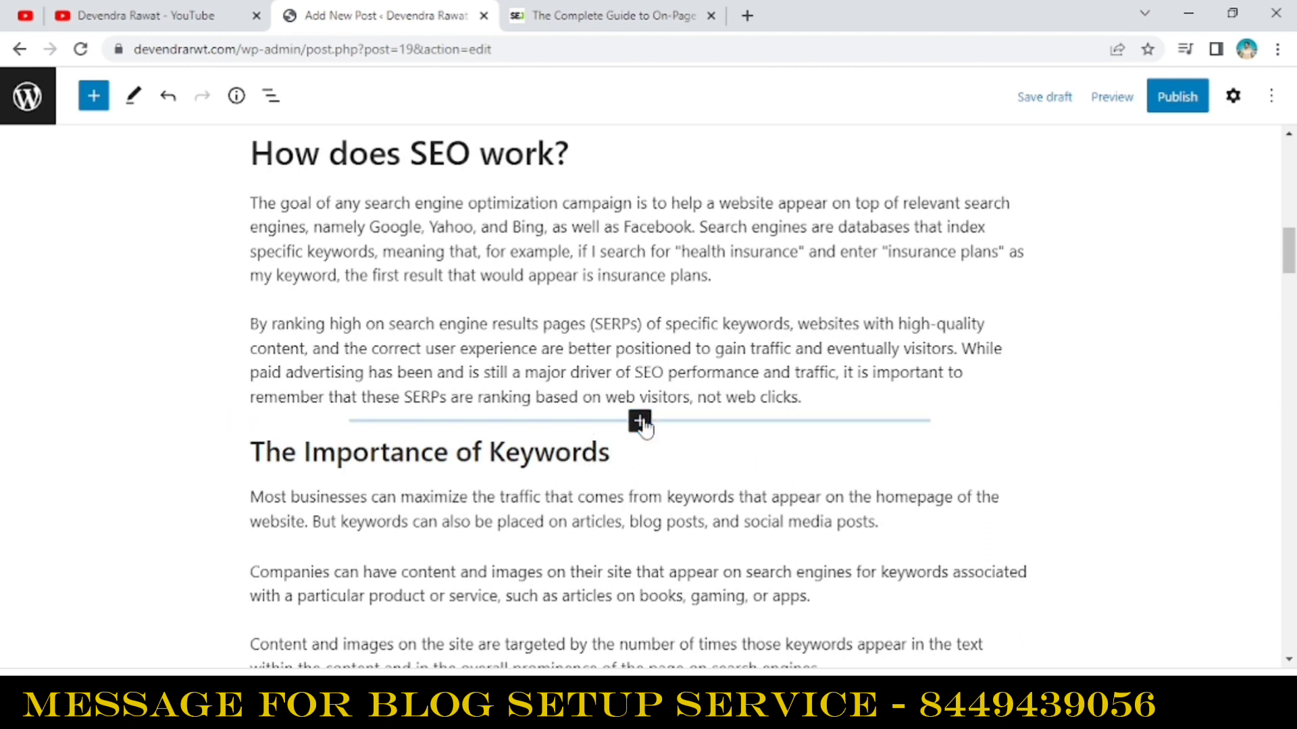
click(640, 422)
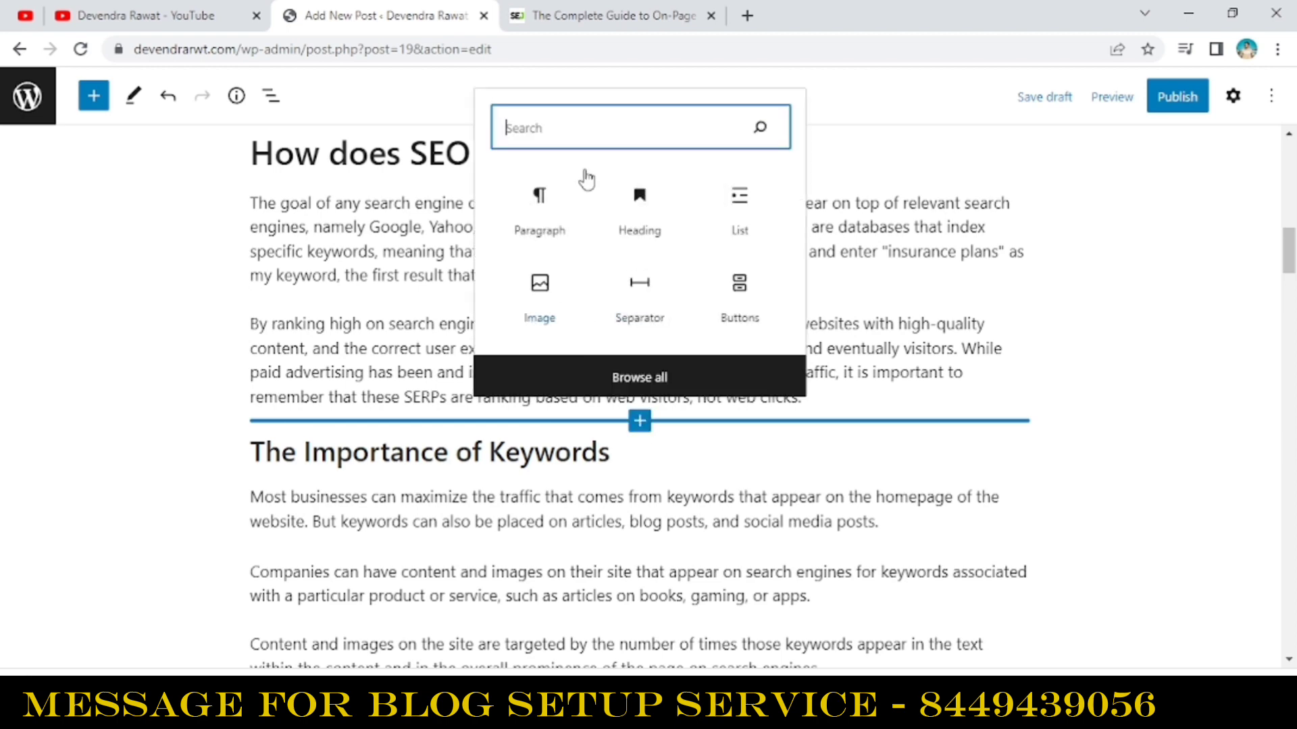
text(Tab)
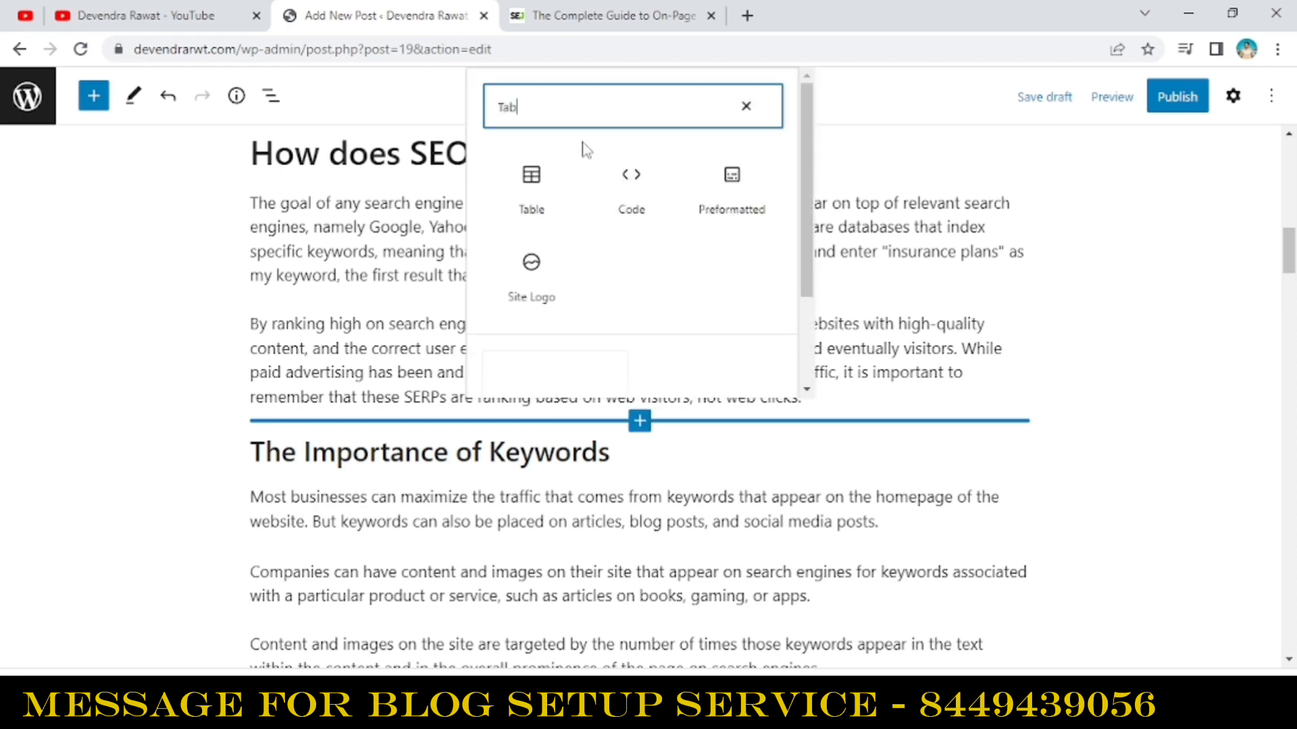
text(le)
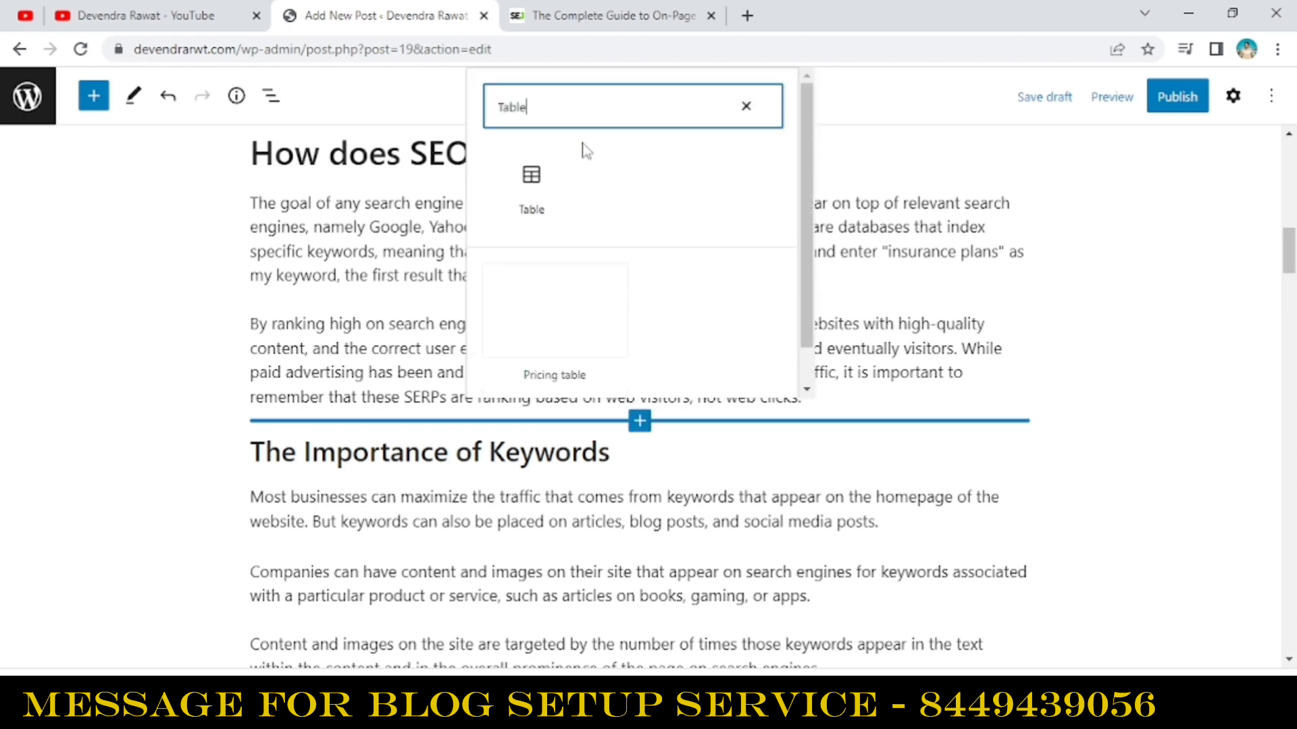
click(531, 179)
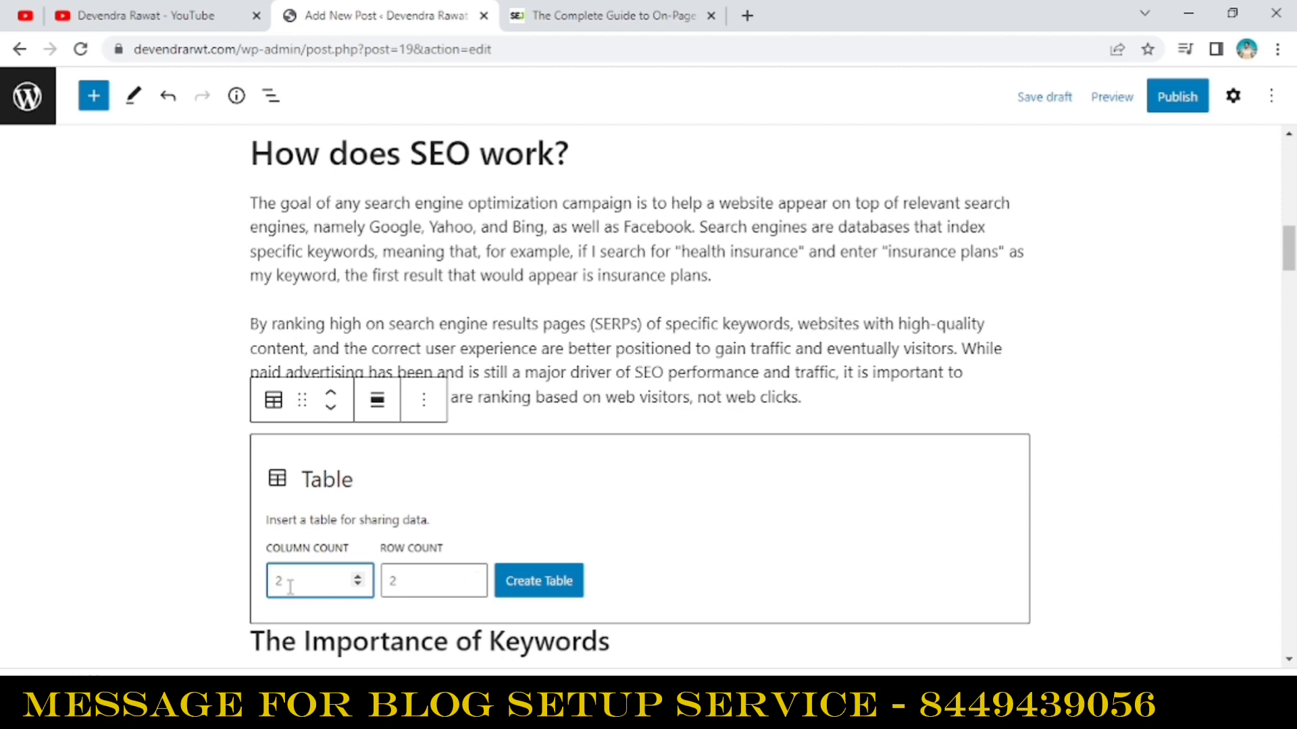
click(472, 576)
click(471, 576)
click(471, 576)
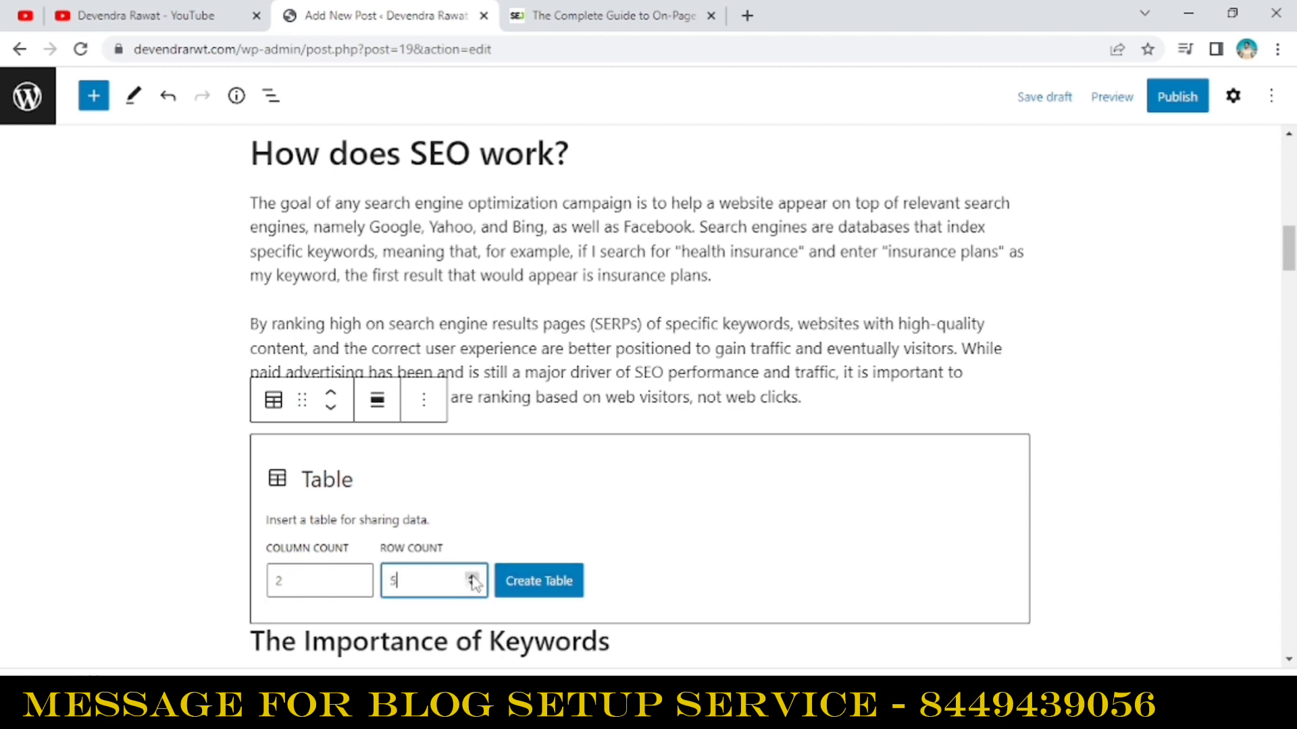
click(533, 582)
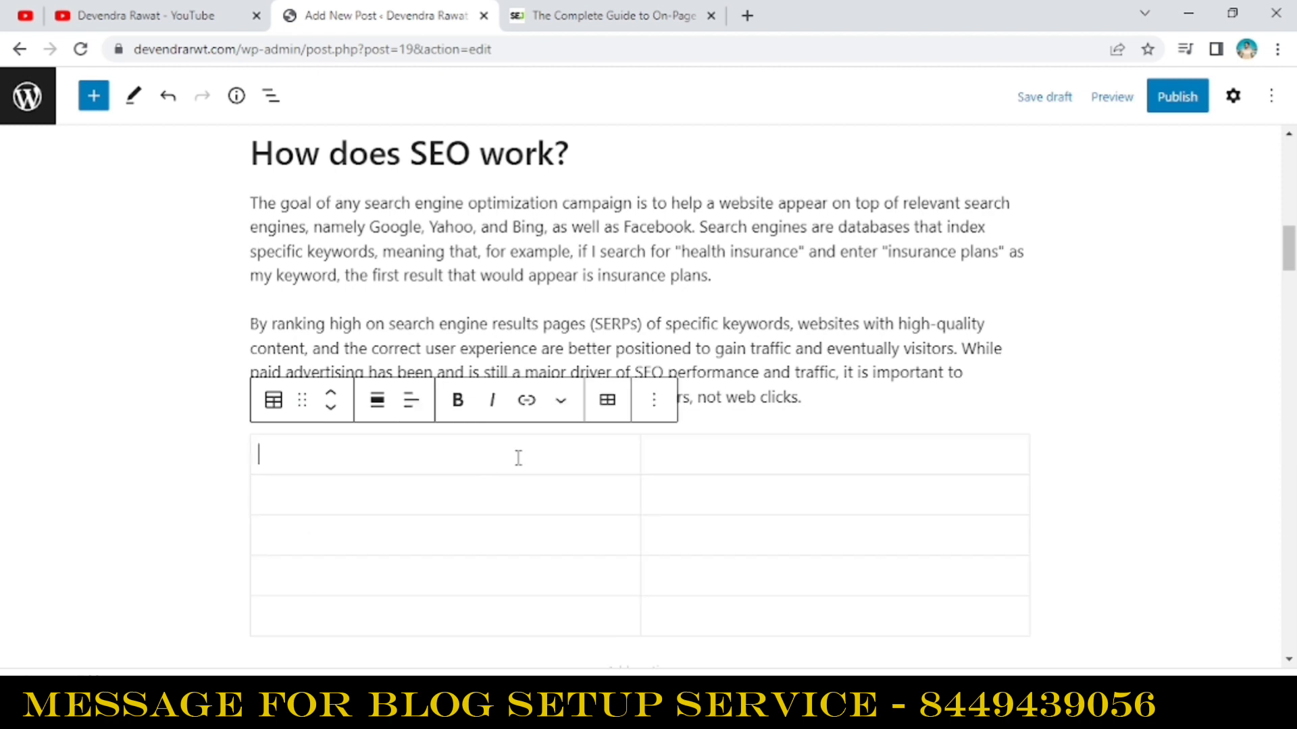
- Apply the Stripes style to the new table
scroll(409, 297, down, 2)
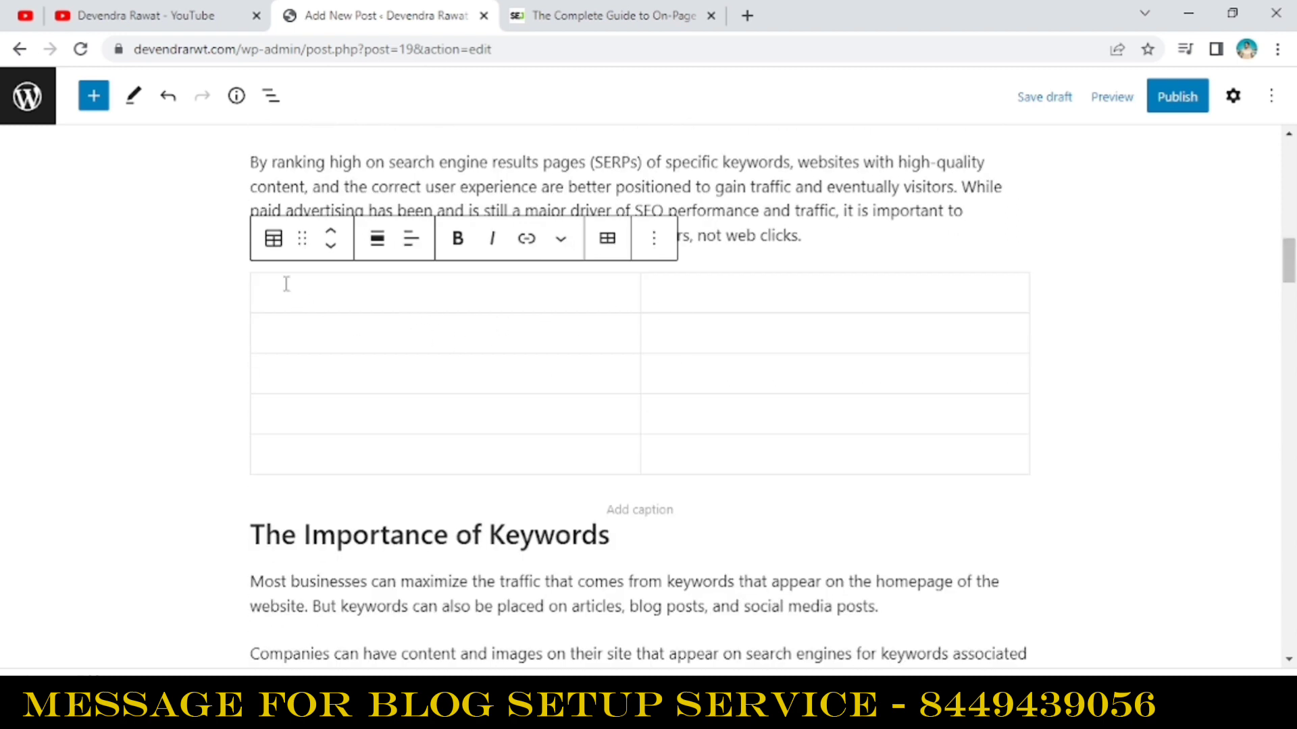
click(272, 241)
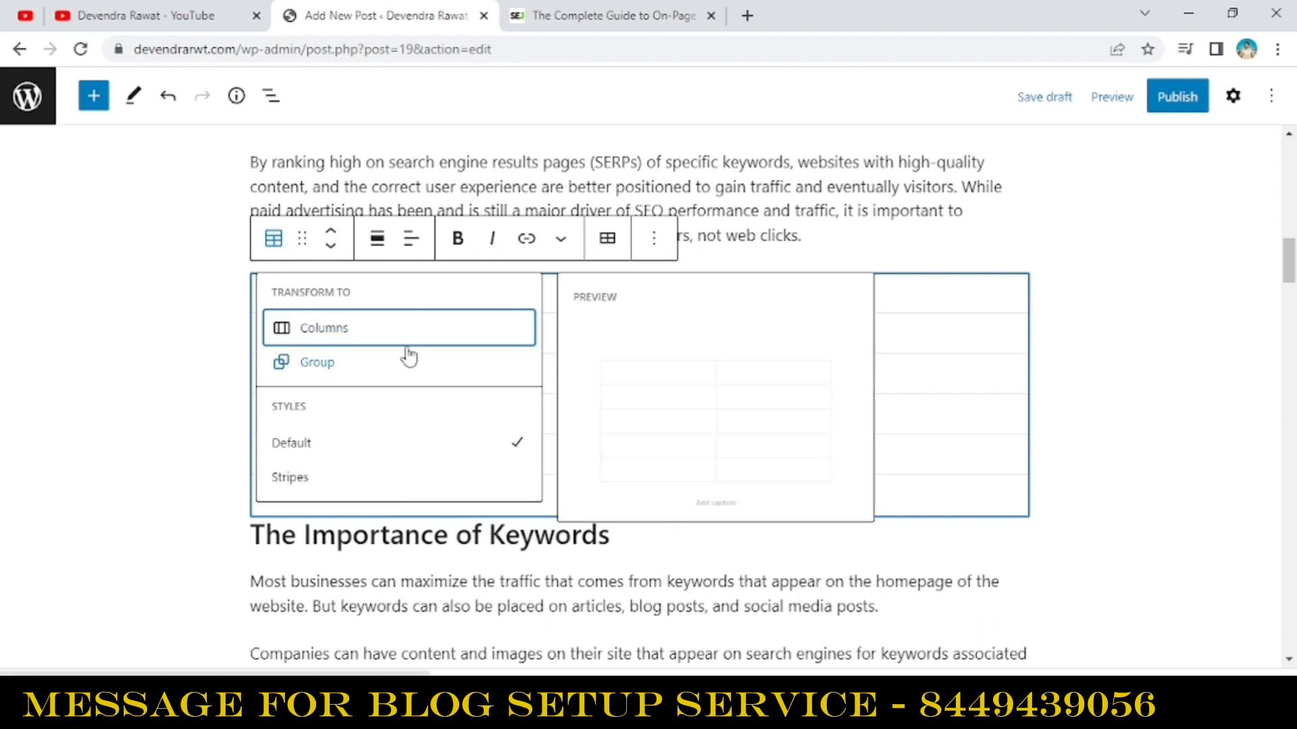
click(338, 478)
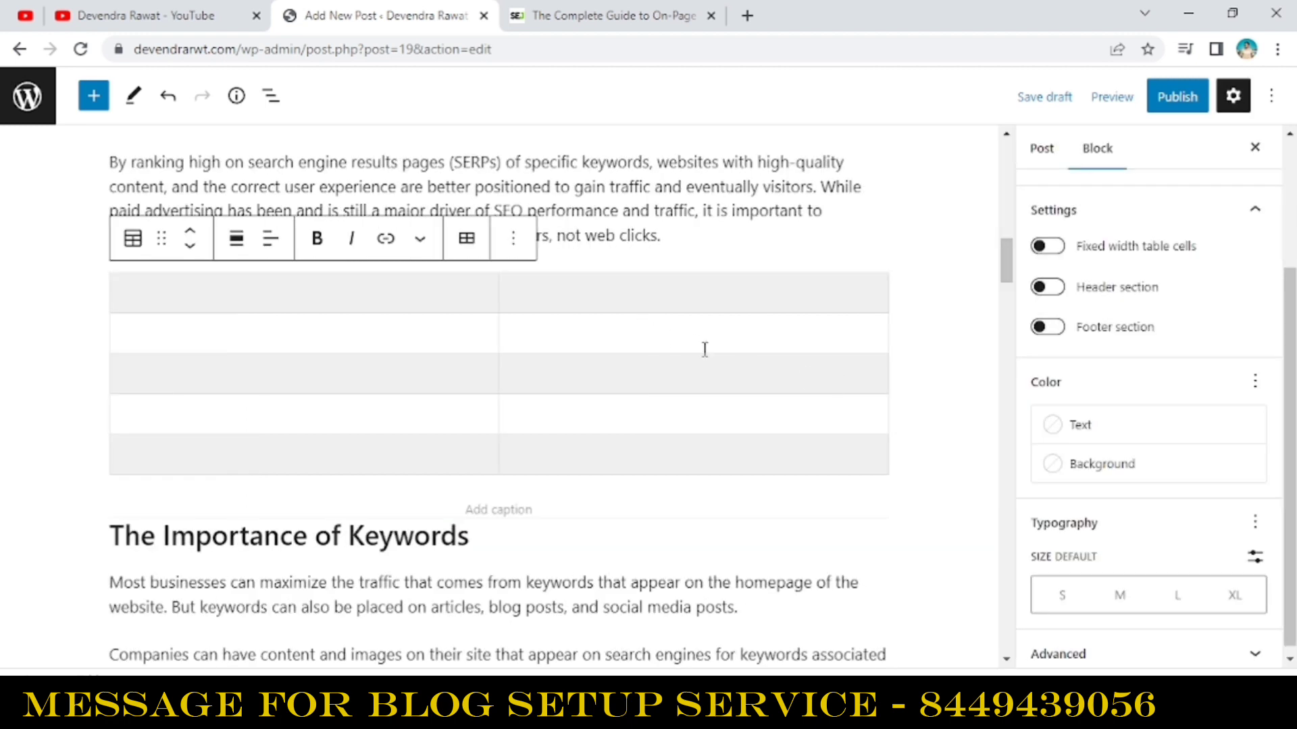
- Fill the table's first row with the placeholder texts "fffffff" and "ffffffffff"
click(626, 326)
scroll(1154, 385, up, 2)
scroll(1198, 368, down, 1)
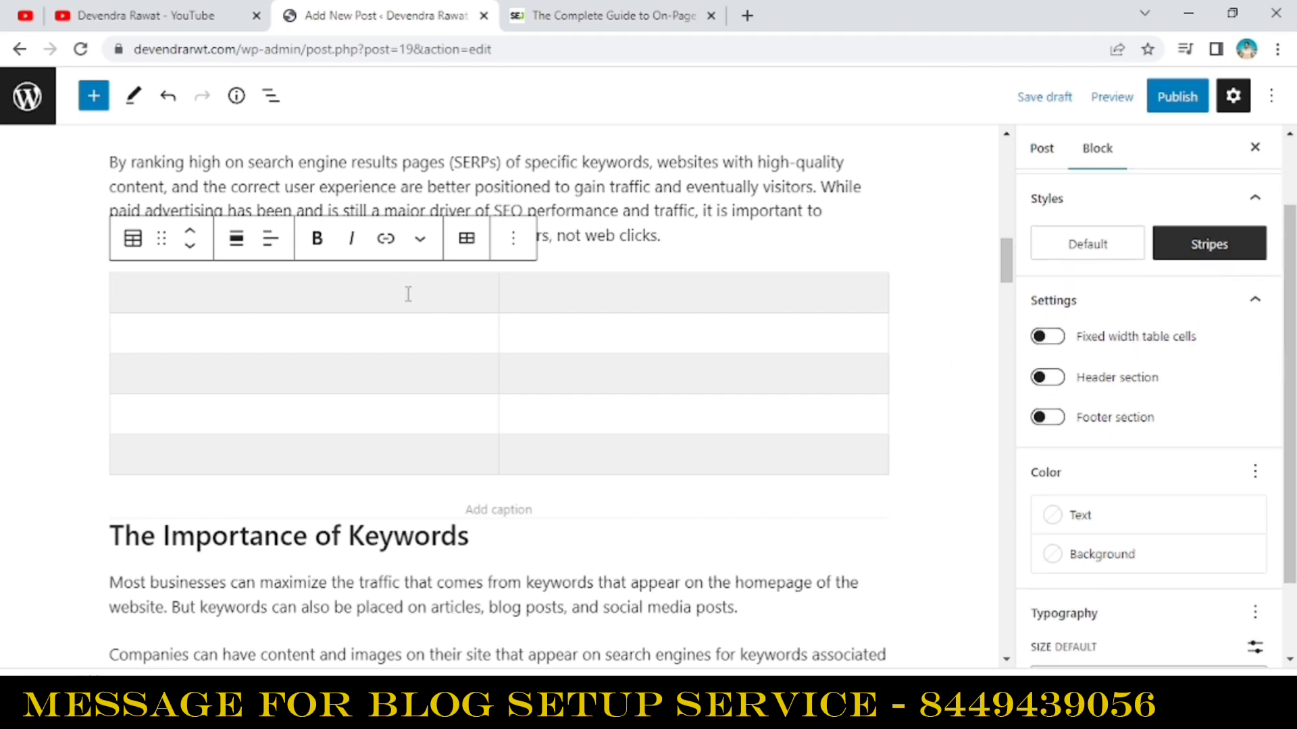
text(ff)
key(Tab)
text(ffffffffff)
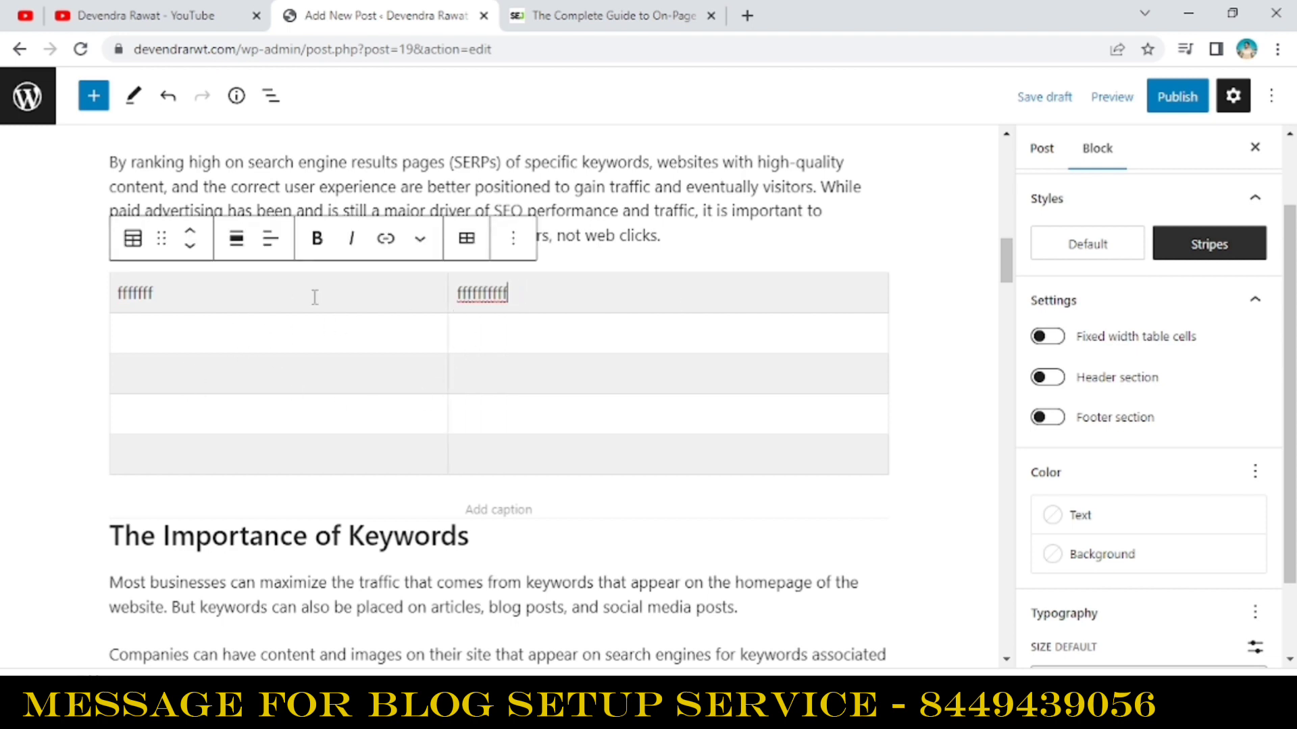
- Turn on fixed width table cells, the header section and the footer section for the table
click(1051, 336)
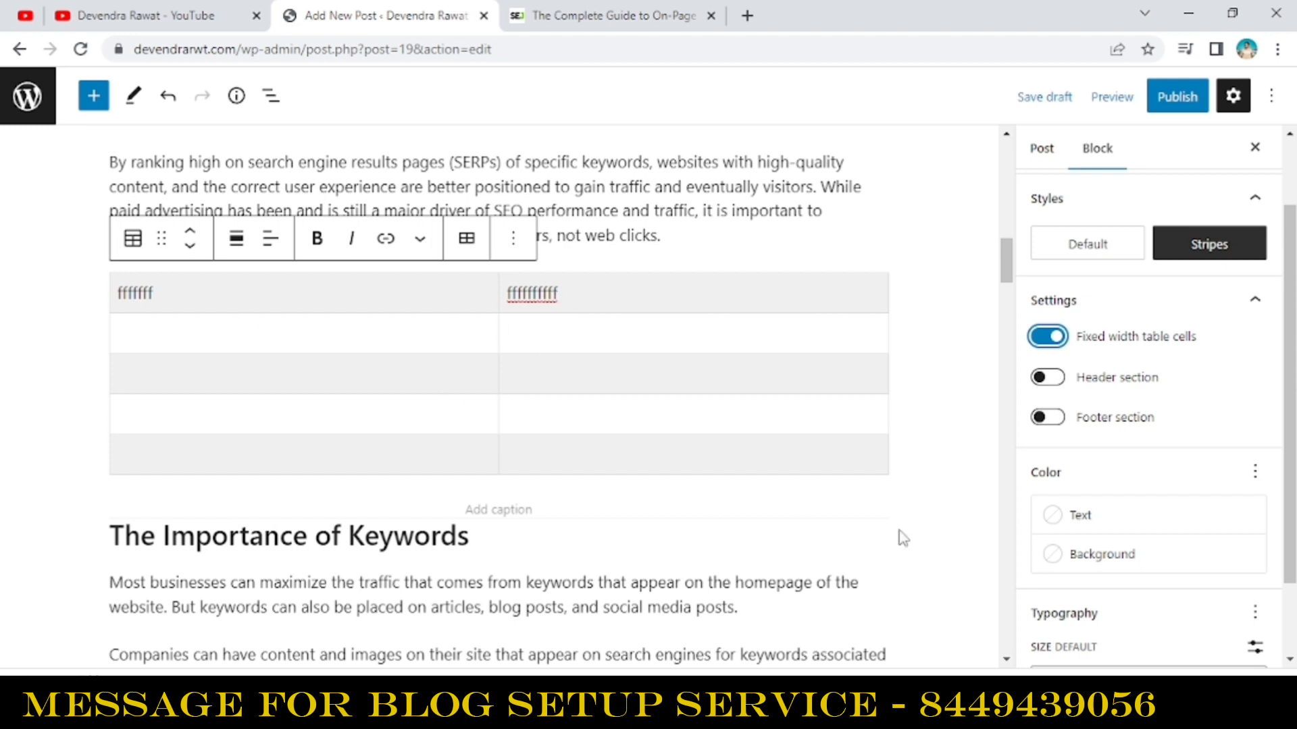
click(1049, 379)
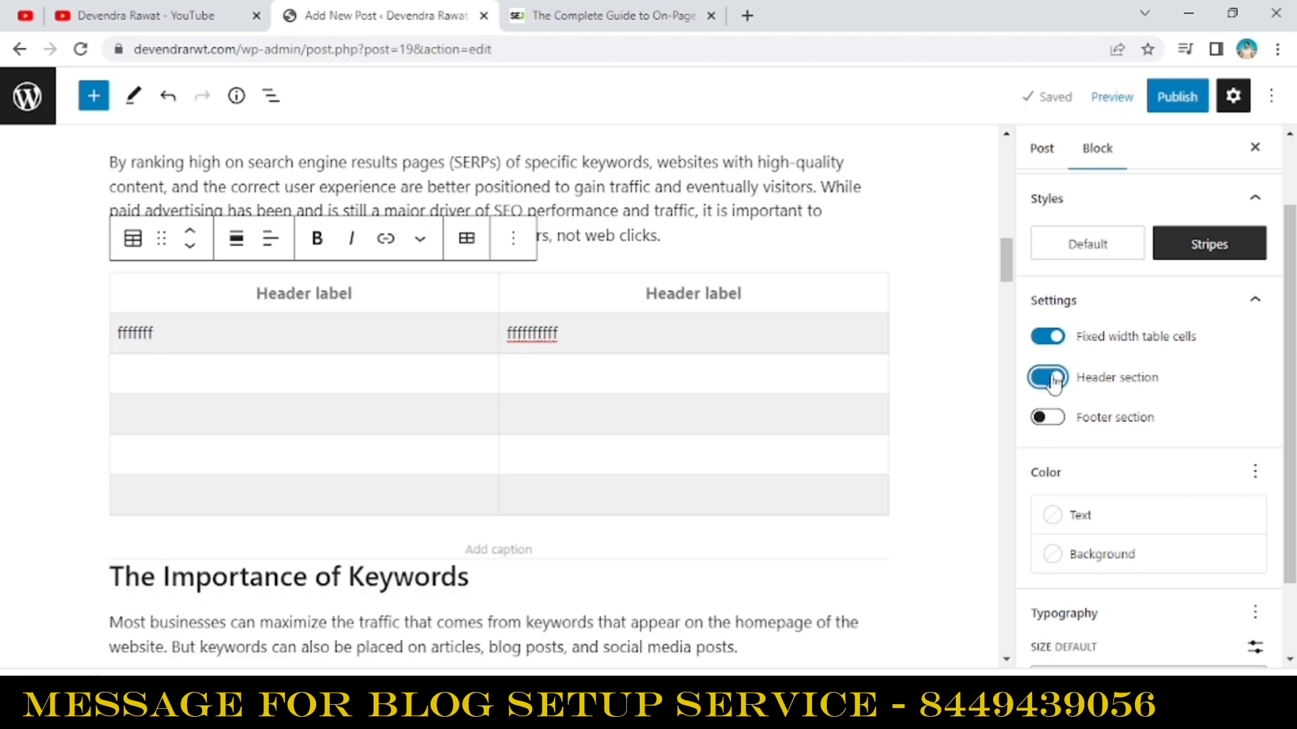
click(1054, 425)
- Try the blue Accent theme colour on the table's text and on its background, clearing each choice
scroll(1056, 430, down, 2)
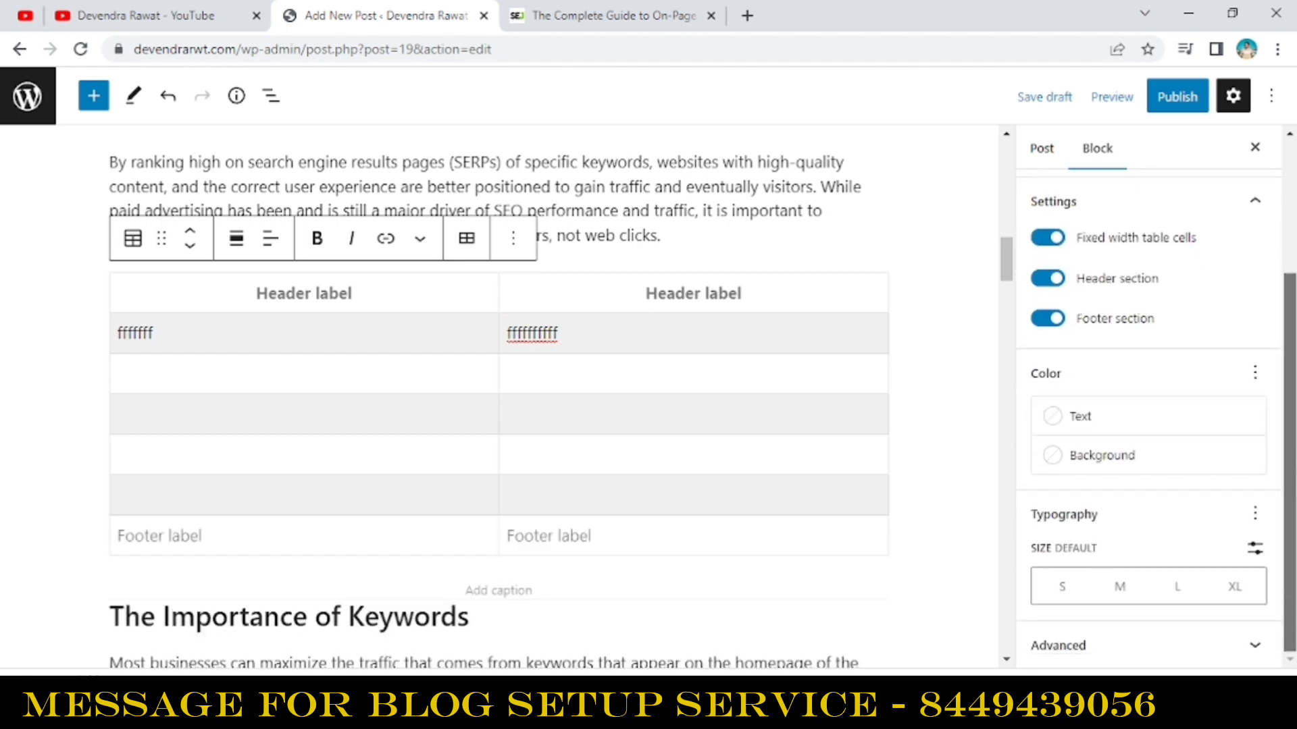
click(1065, 420)
click(777, 568)
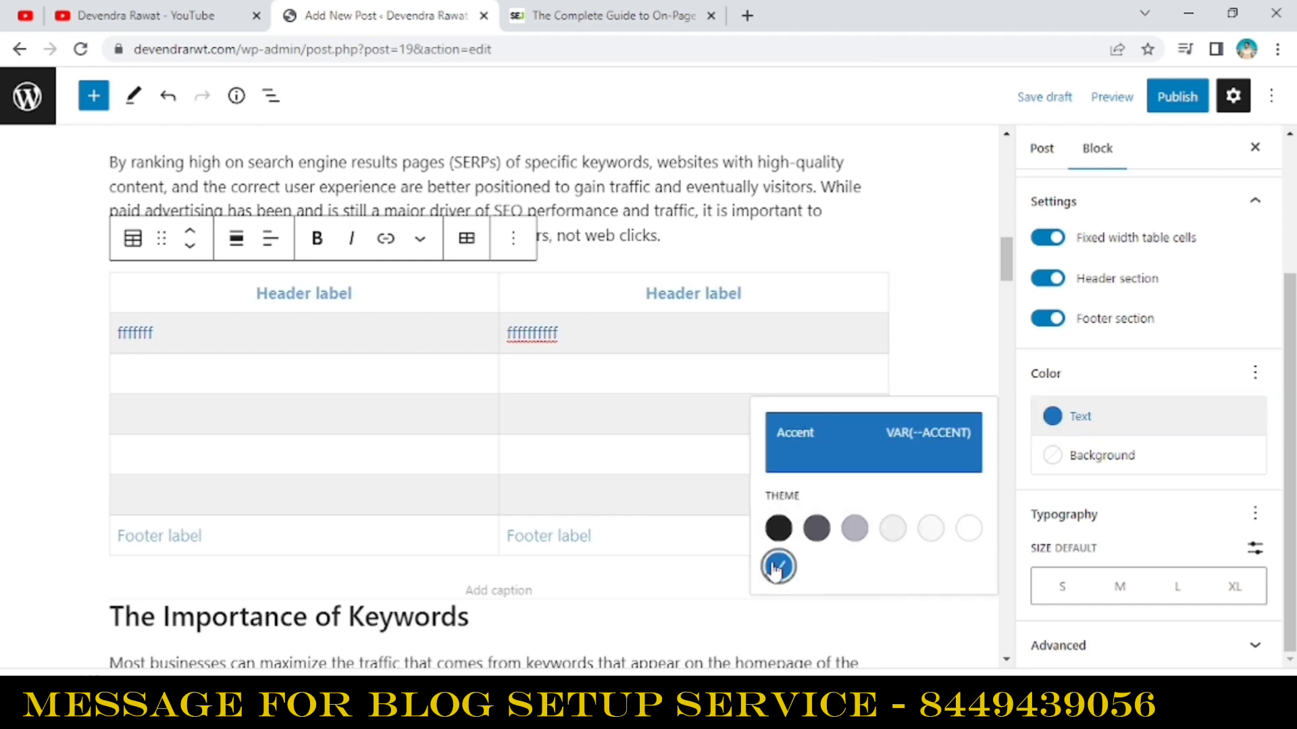
click(779, 567)
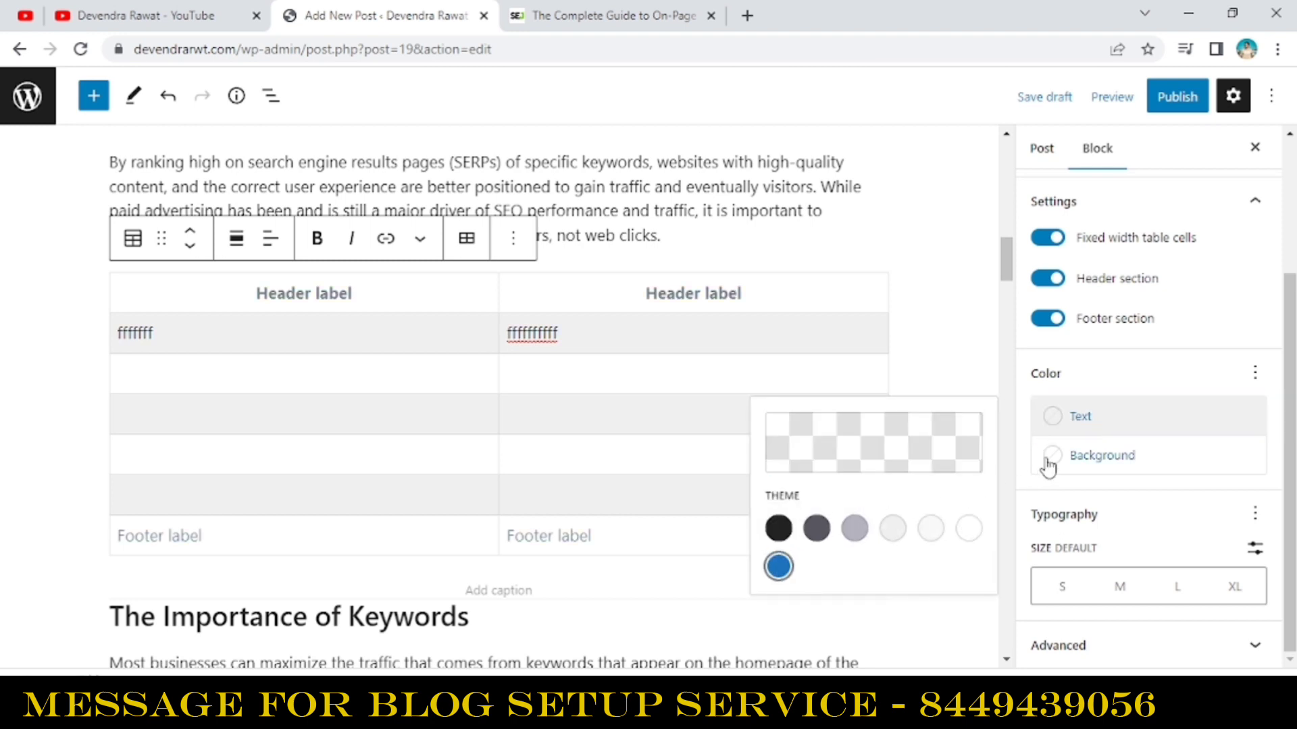
click(1048, 465)
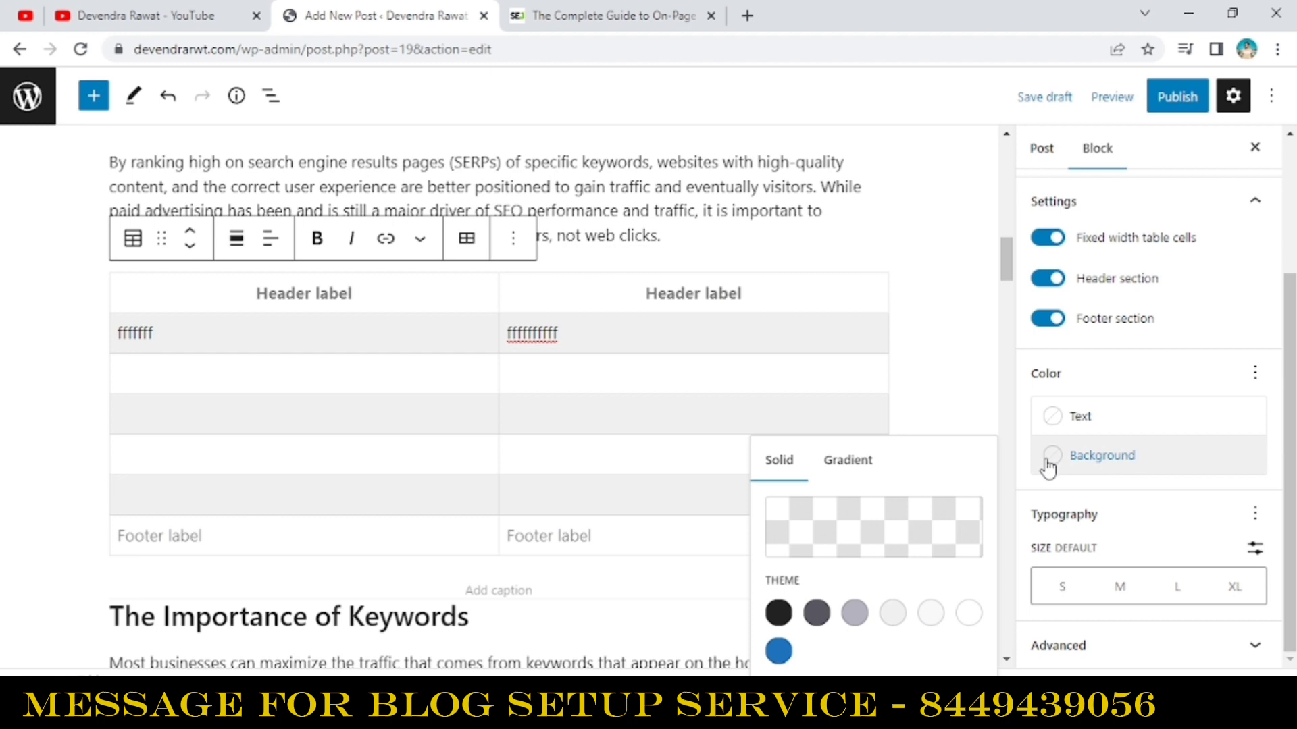
click(779, 650)
click(779, 650)
click(916, 345)
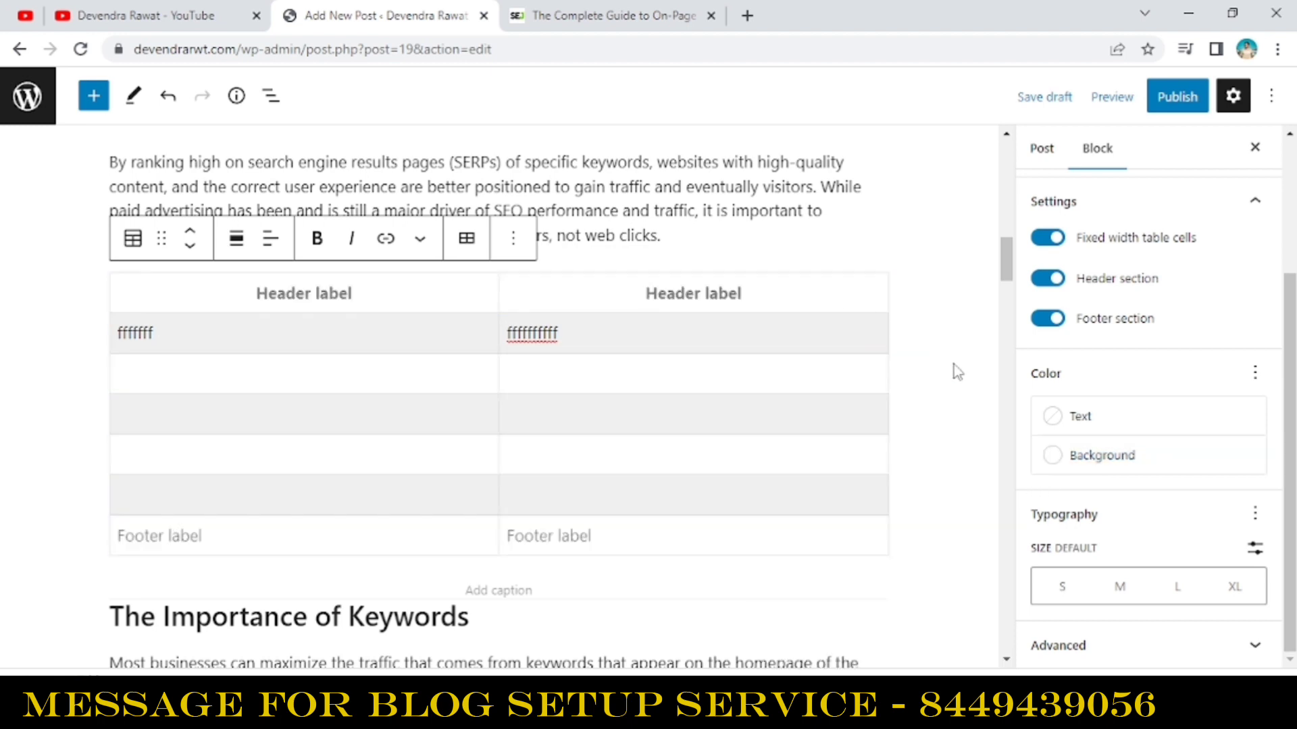
- Insert a YouTube embed block below the closing "I hope you enjoy the What is SEO article" line
click(1255, 148)
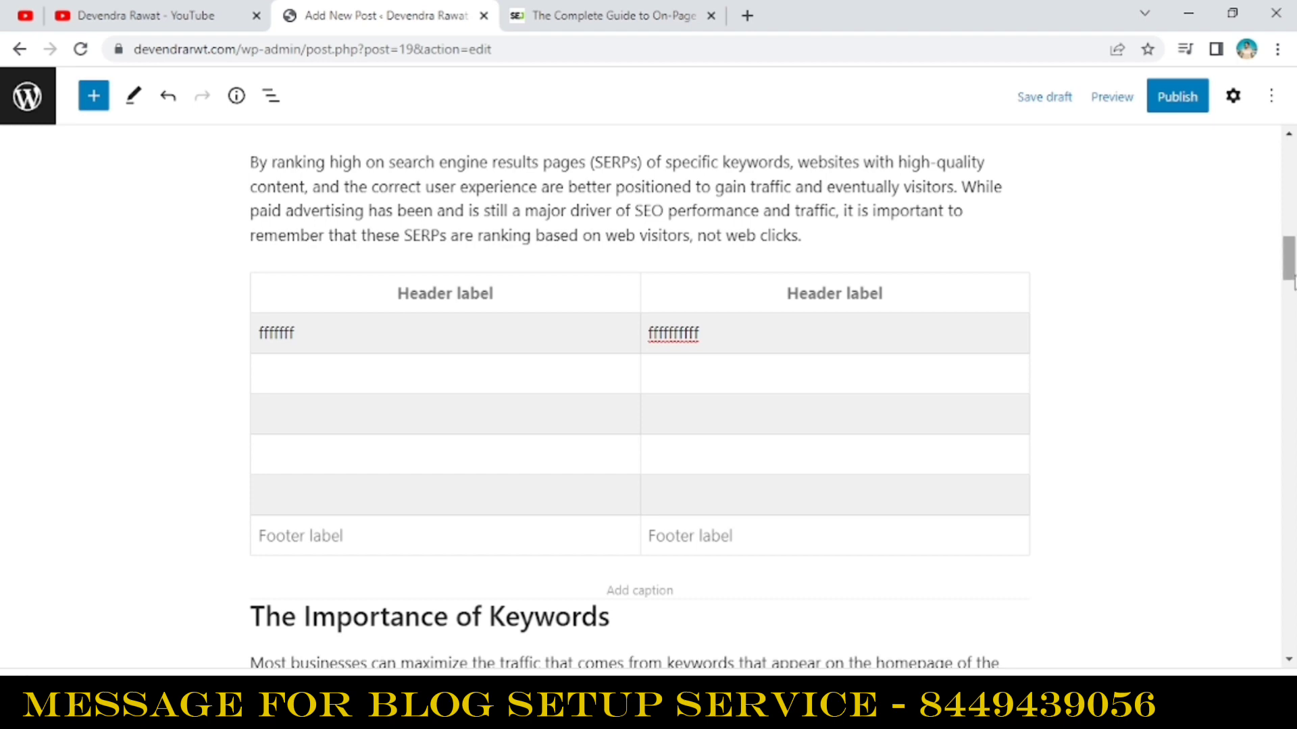
drag(1290, 270, 1270, 631)
click(725, 575)
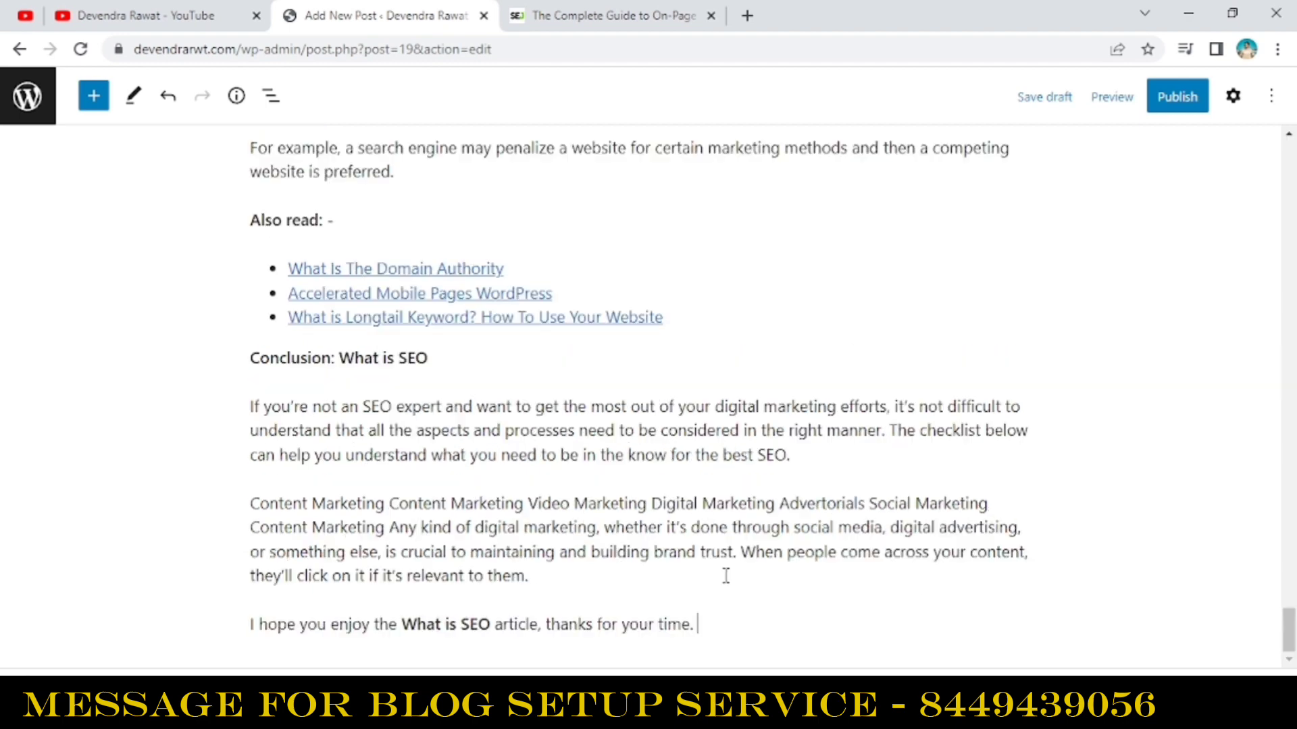
key(Return)
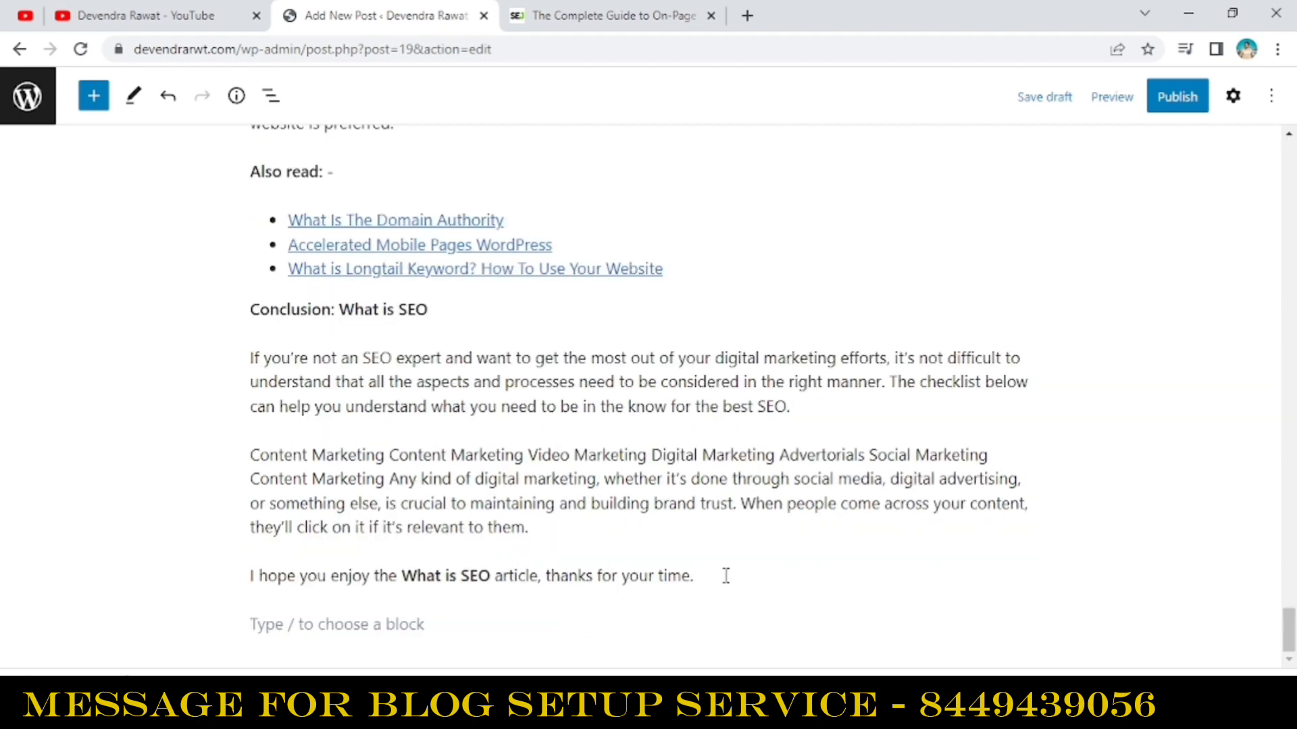
click(1014, 628)
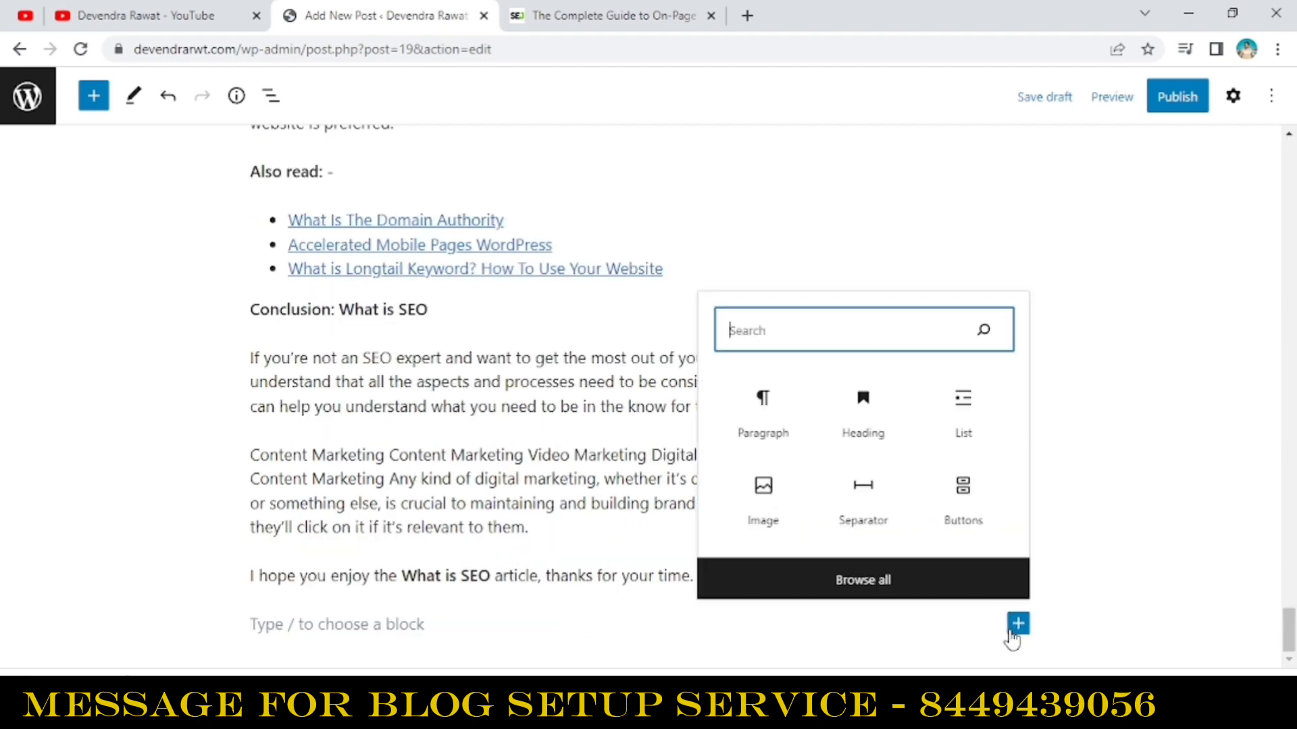
text(YouTube)
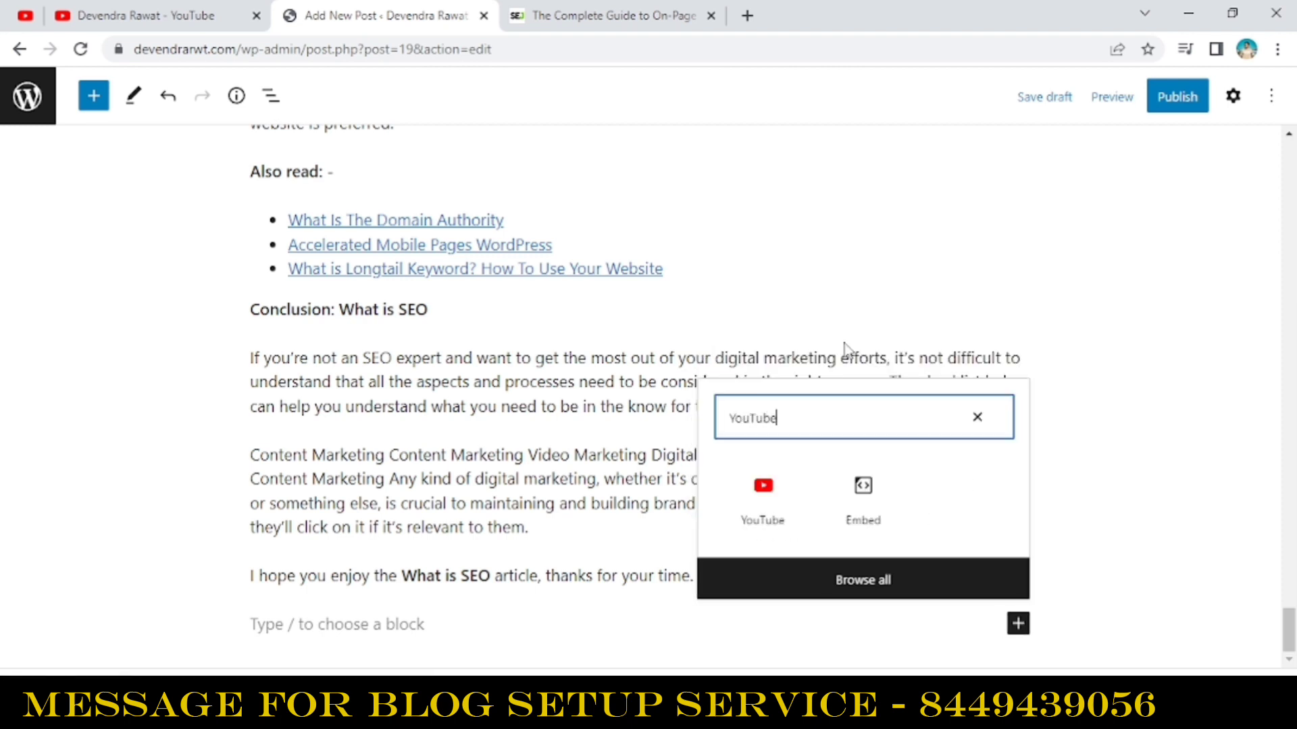
click(776, 516)
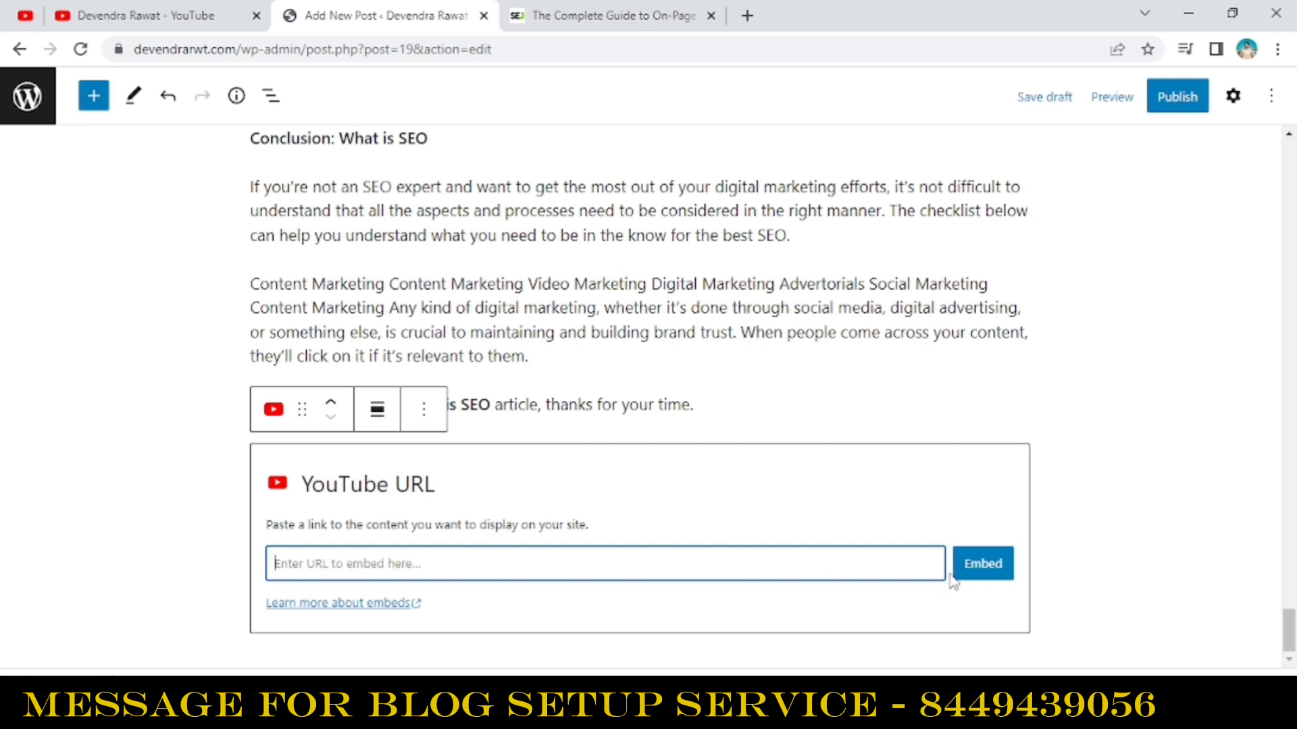
- Copy the URL of the YouTube video "What is SEO and How Does it Work?" and embed it in the post's YouTube block
click(5, 9)
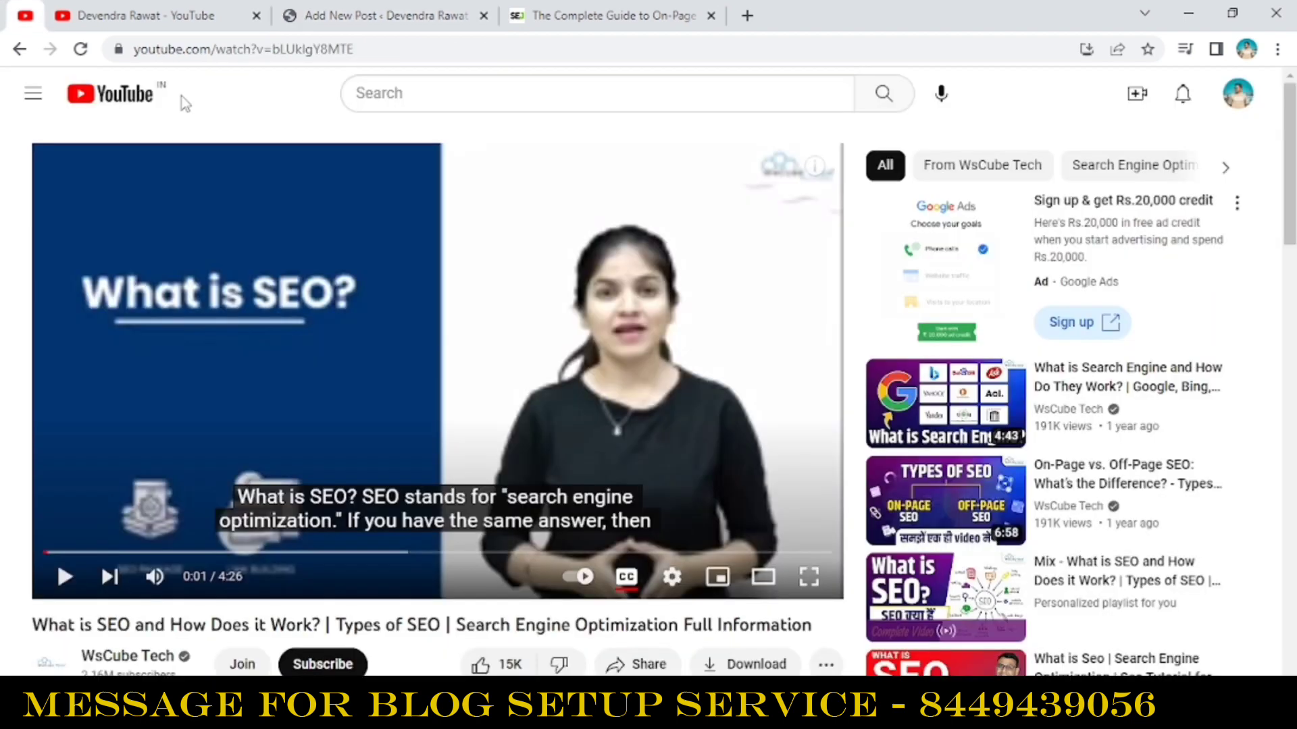
double_click(520, 54)
triple_click(521, 54)
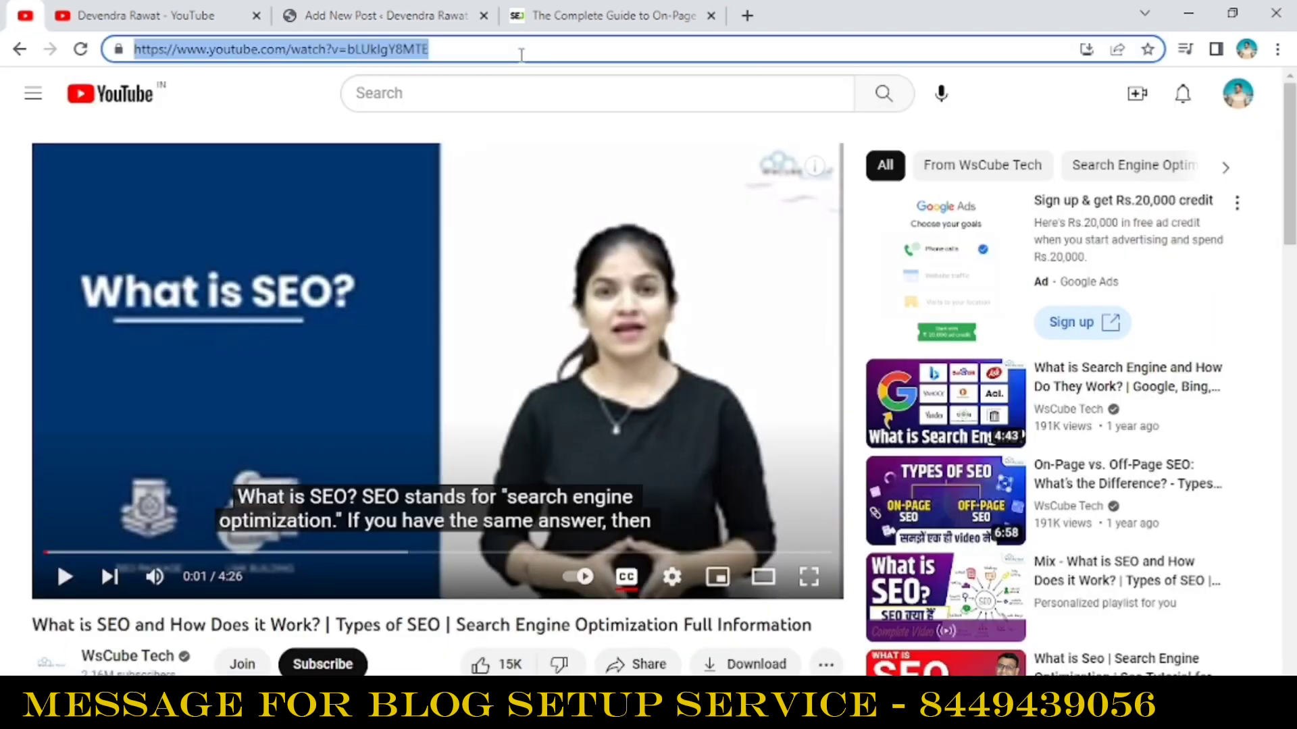
key(ctrl+c)
click(203, 14)
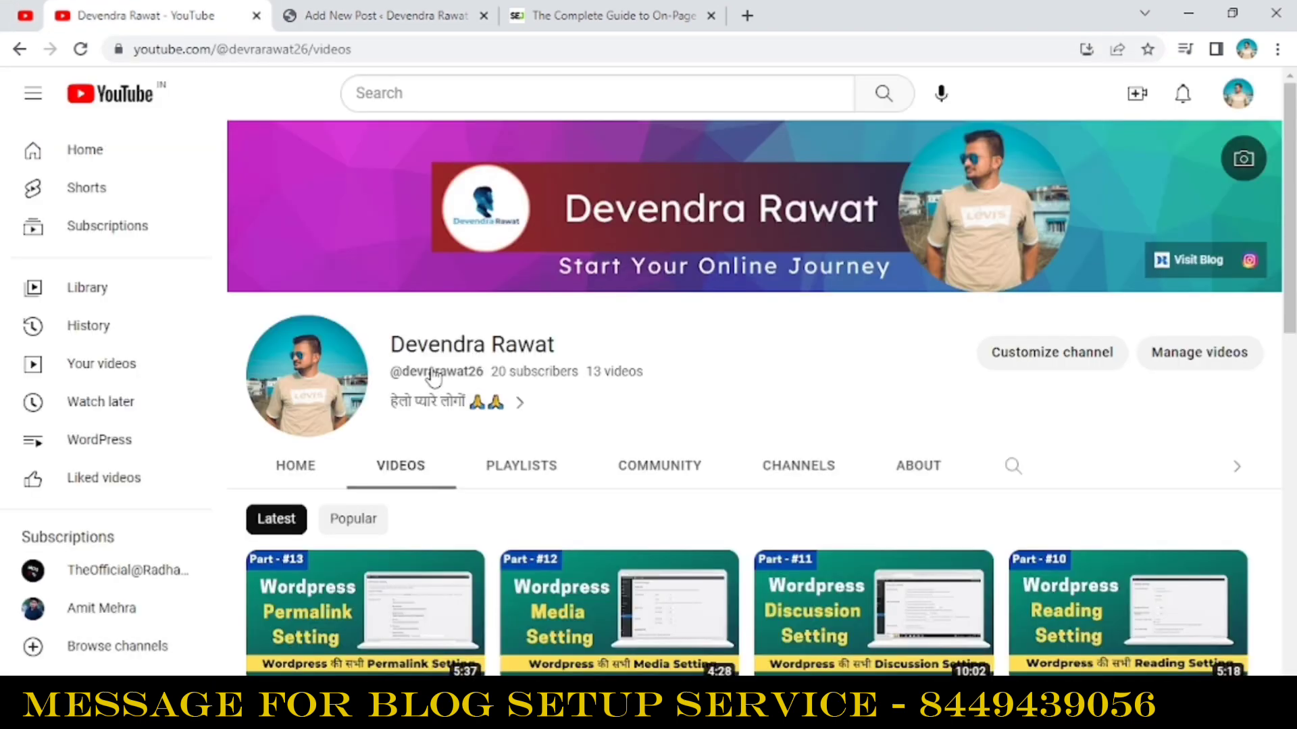
click(385, 15)
key(ctrl+v)
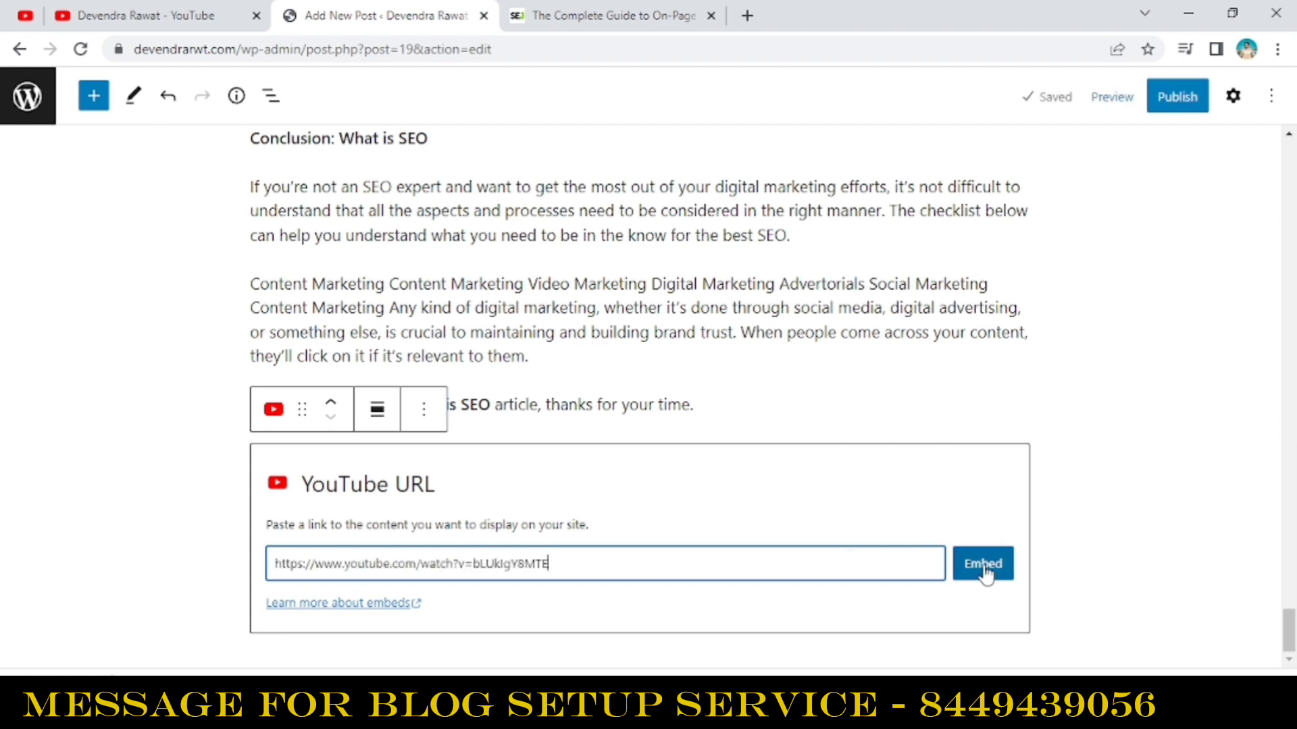
click(984, 571)
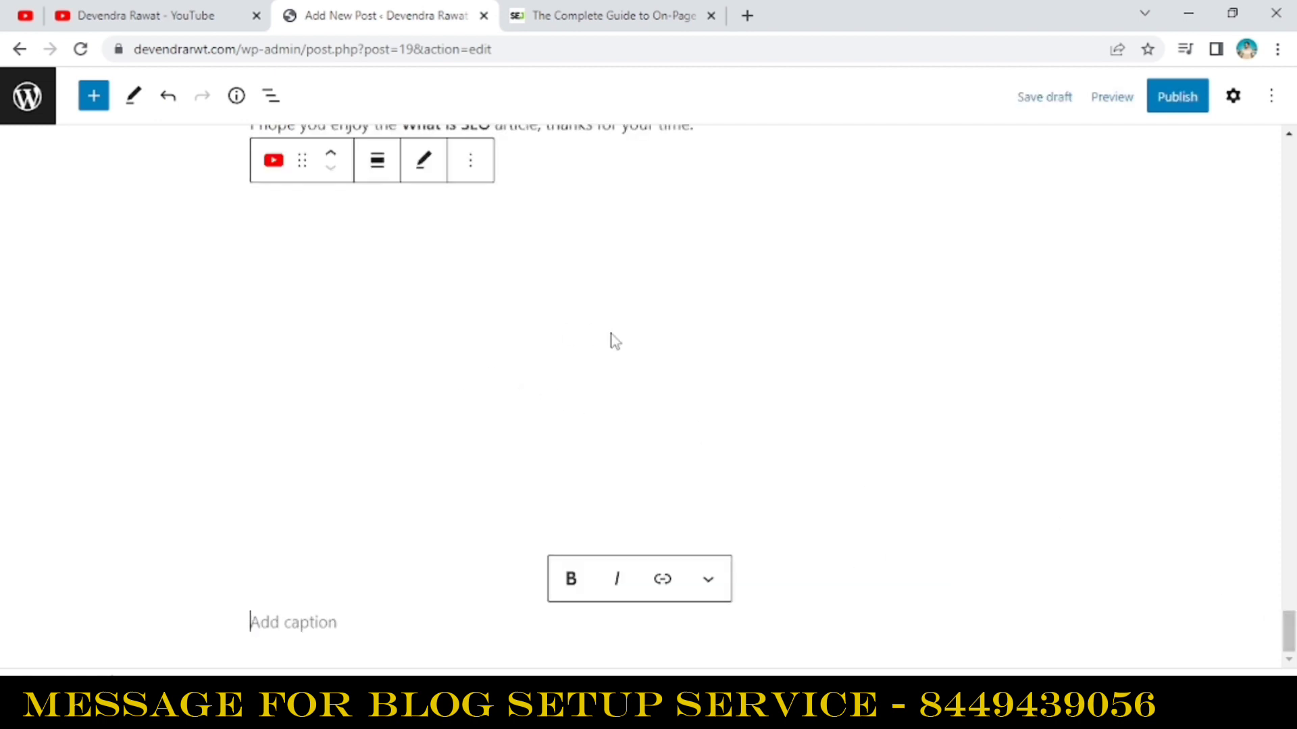
mouse_move(1288, 623)
mouse_down()
mouse_move(1288, 590)
mouse_move(1290, 623)
mouse_up()
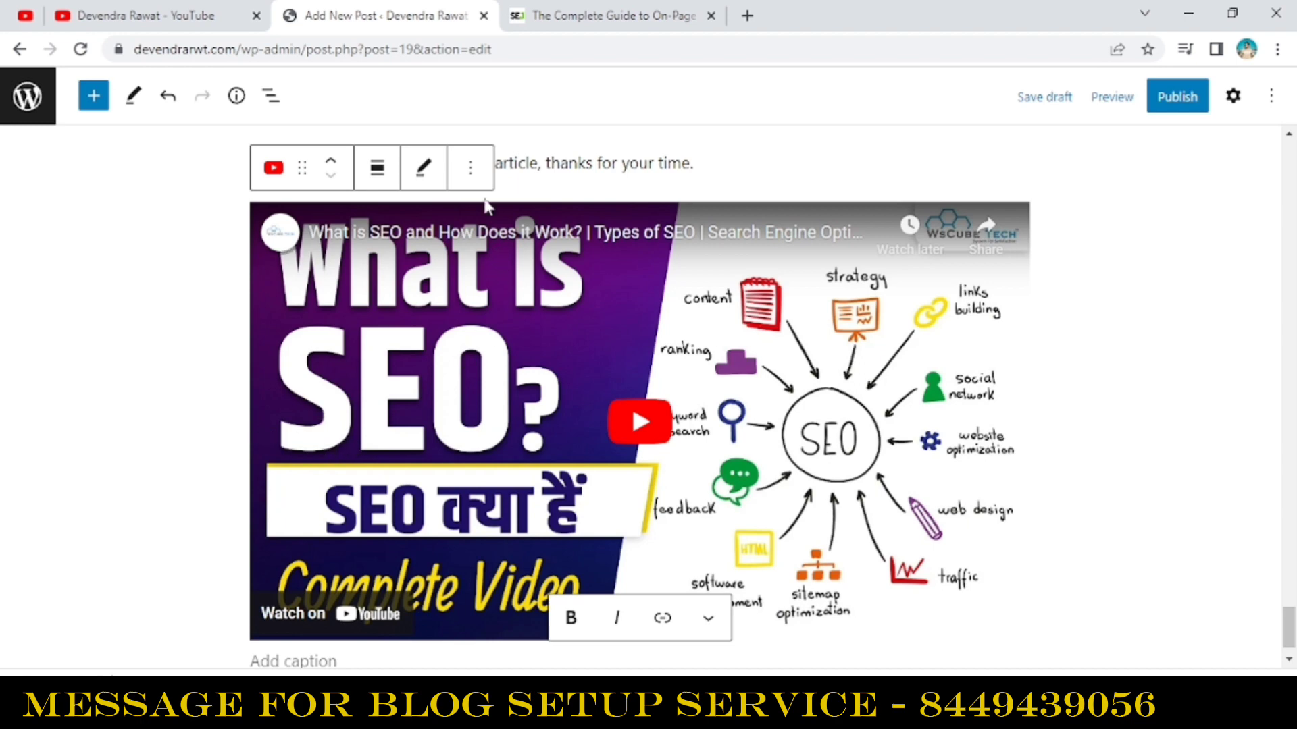
- Remove the YouTube embed block from the end of the post
click(470, 174)
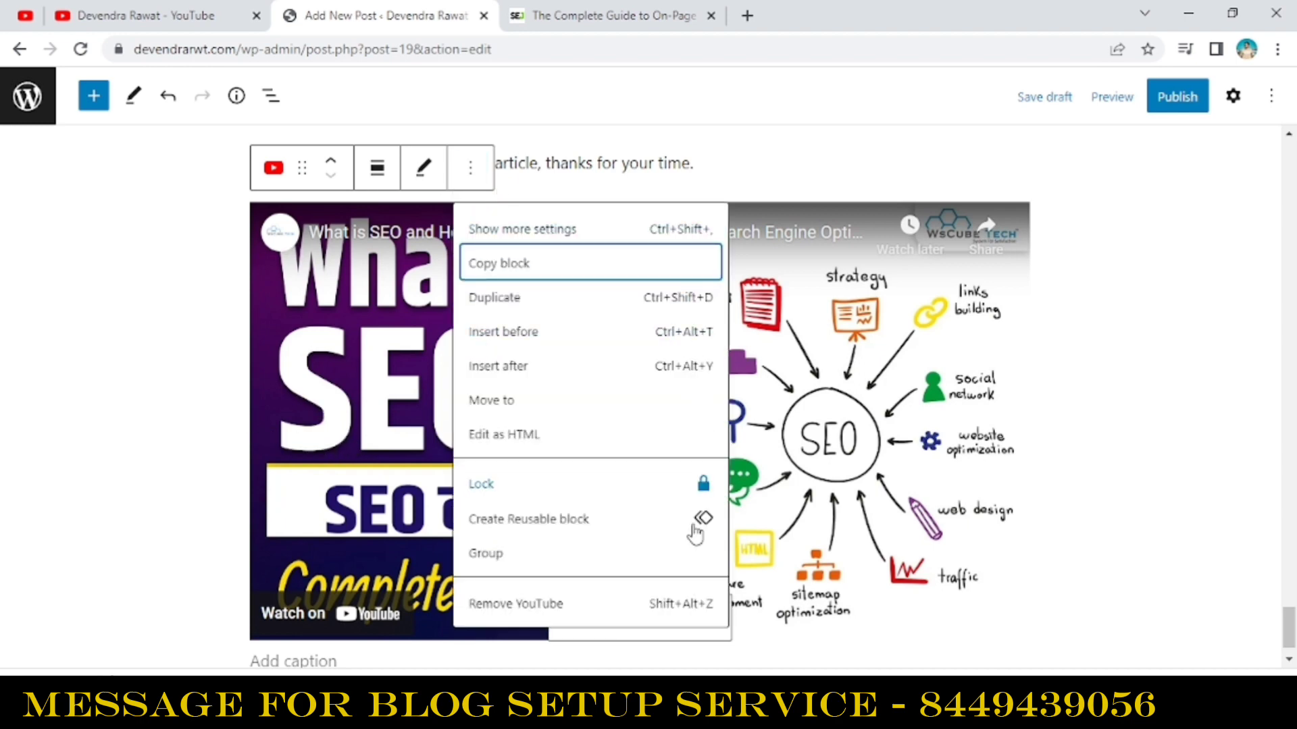
click(552, 608)
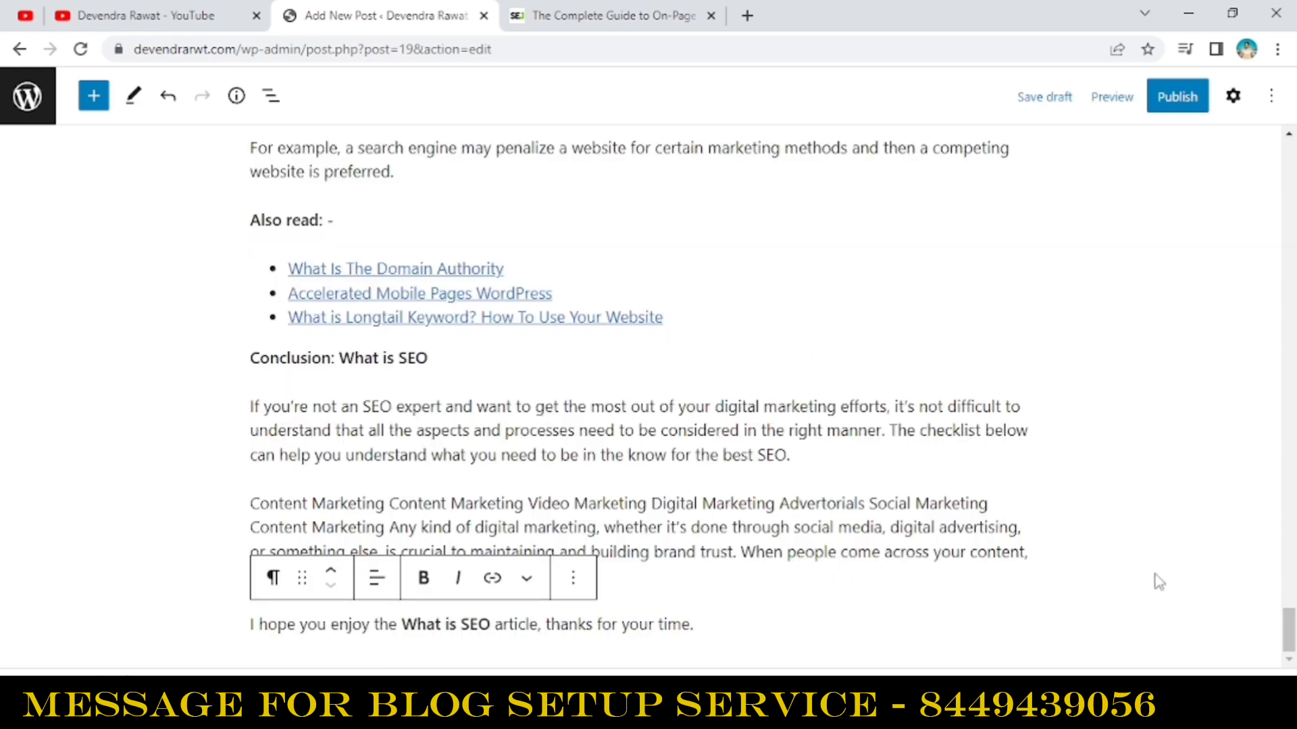
click(1180, 597)
- Browse all available blocks for the spot above the "What is SEO?" heading, including the Code and Quote previews
drag(1281, 633, 1290, 150)
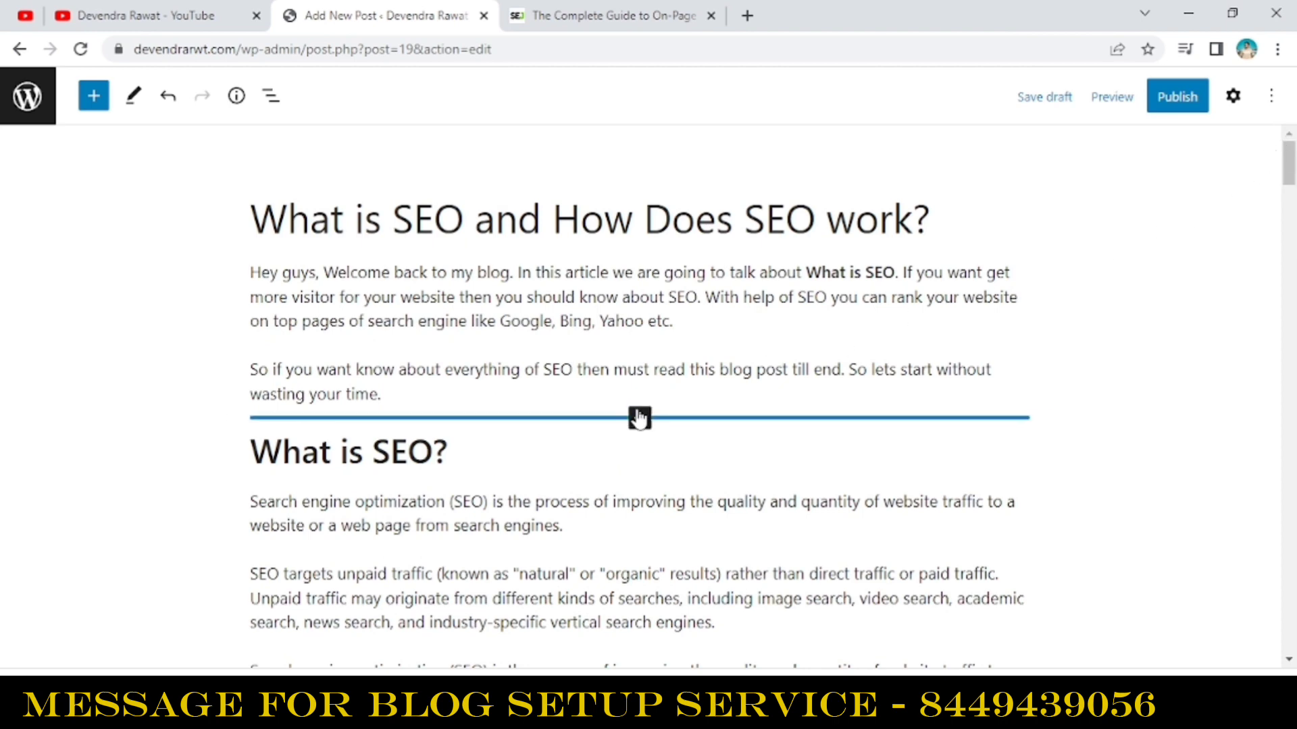
mouse_move(640, 422)
click(639, 419)
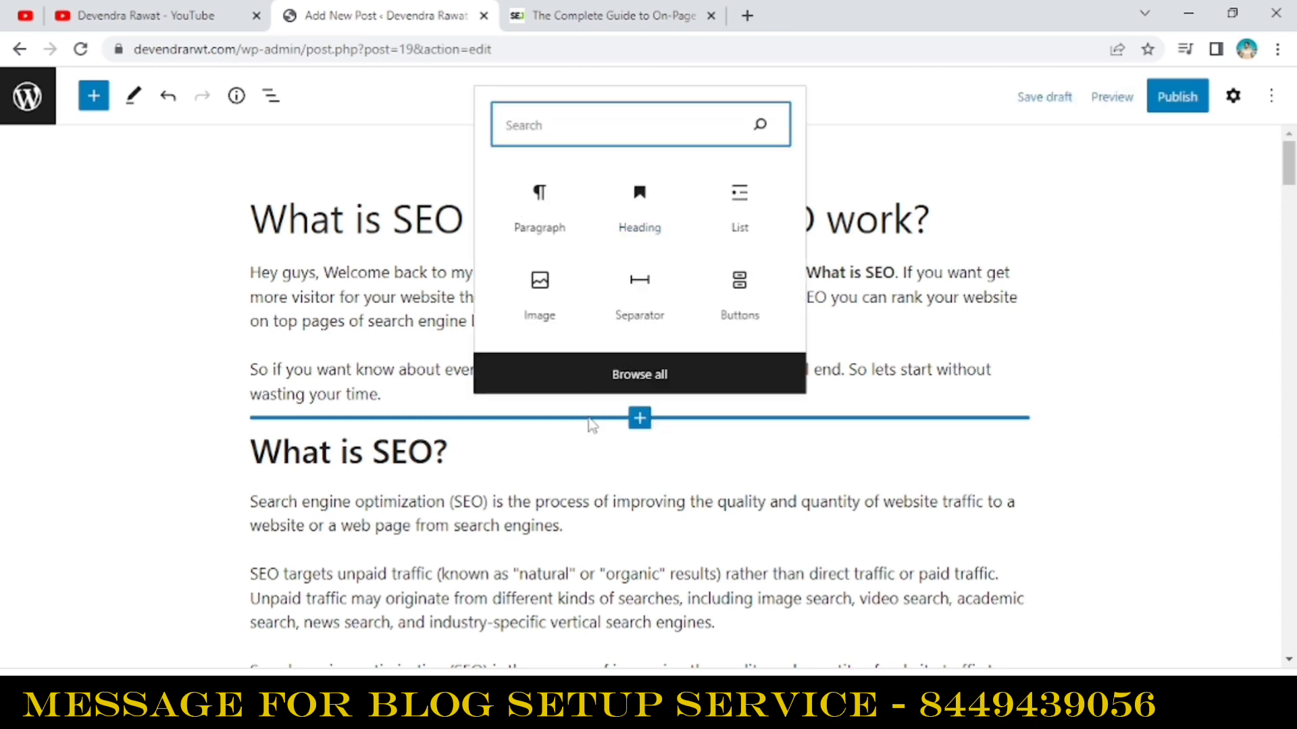
click(610, 378)
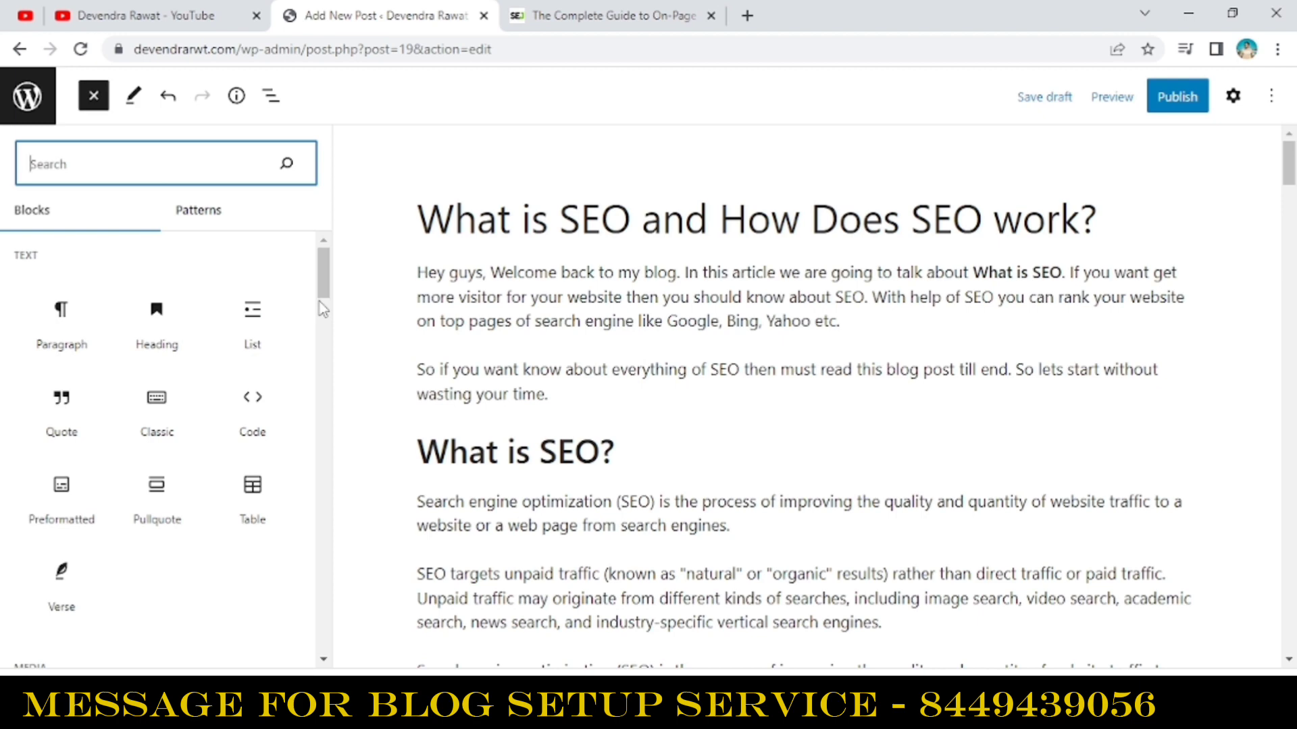
mouse_move(261, 416)
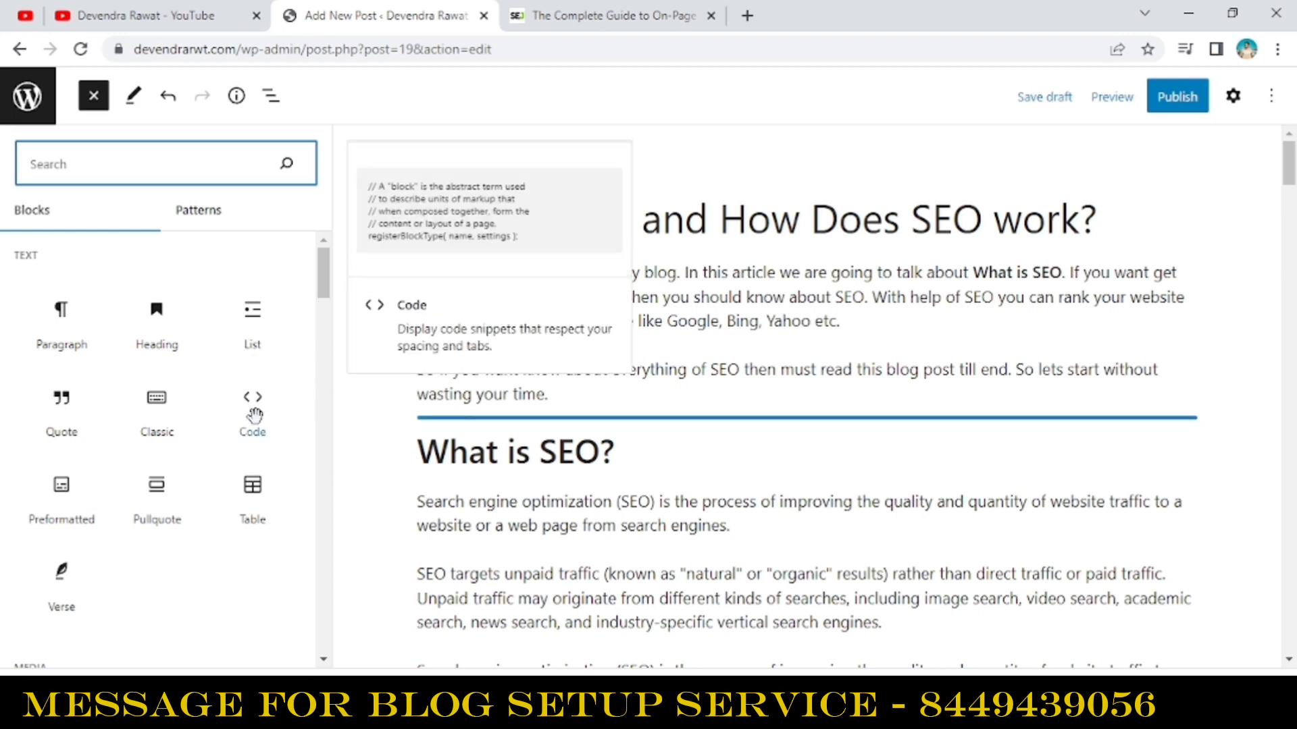
mouse_move(44, 410)
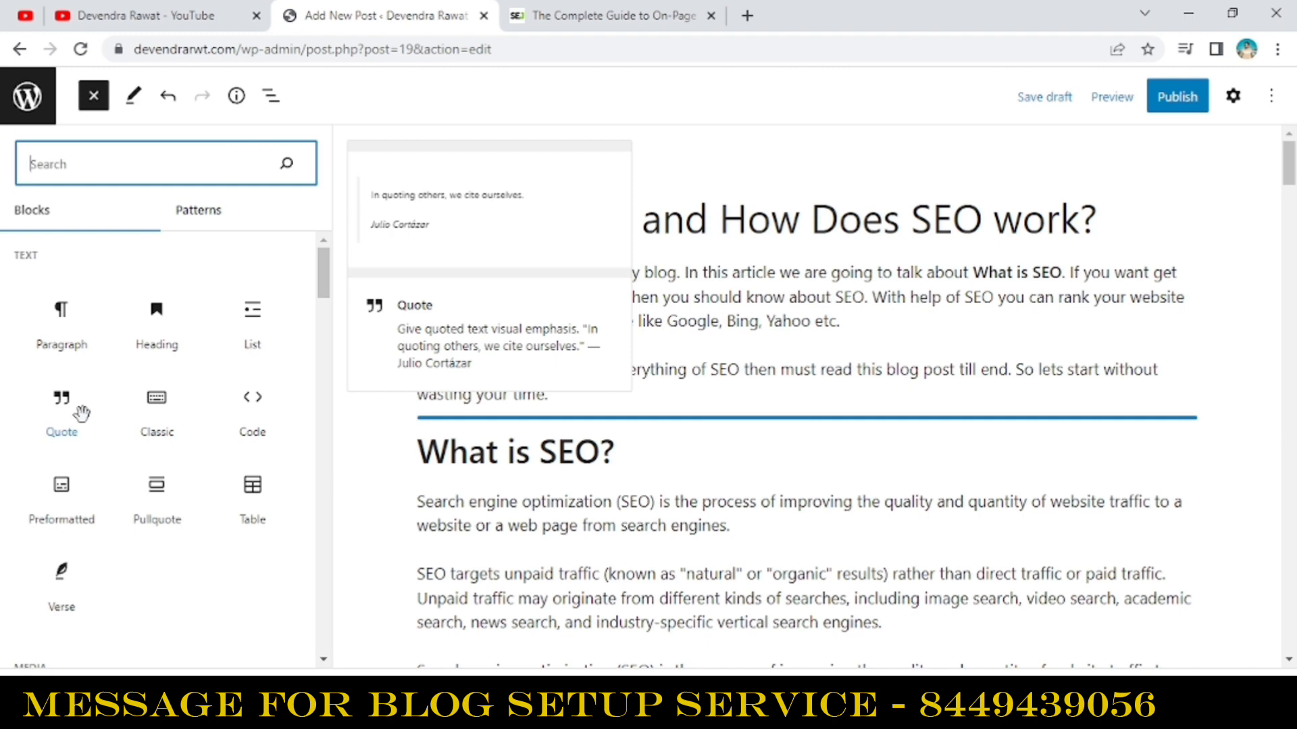
click(1252, 328)
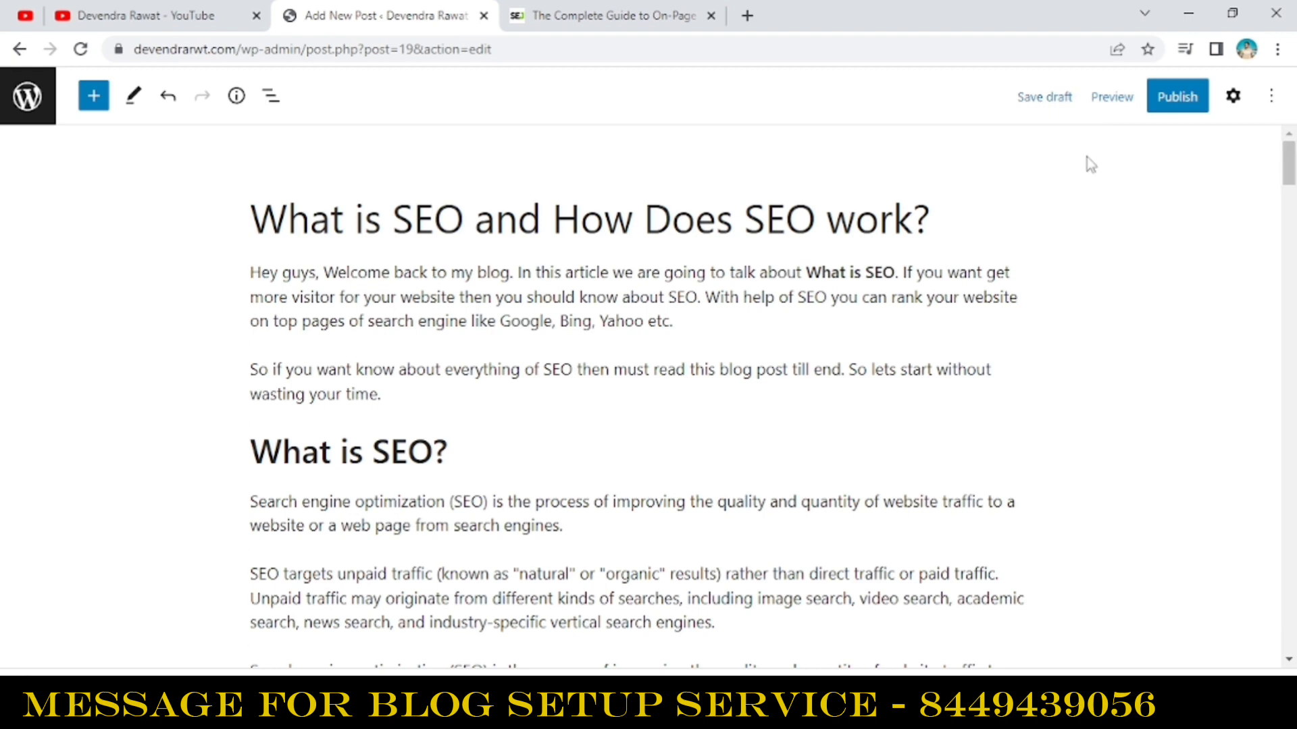
- Preview the post in a new browser tab and look through the whole page
click(1114, 107)
click(1008, 276)
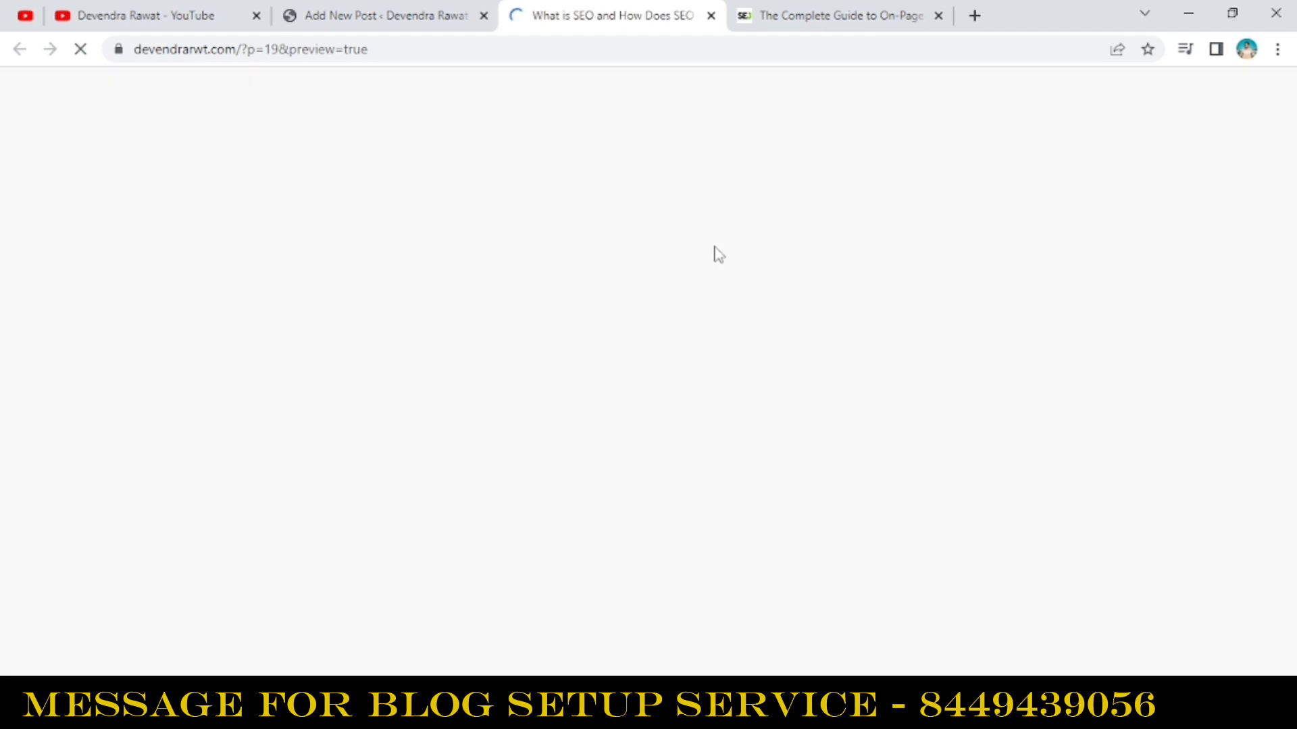
drag(1288, 124, 1287, 651)
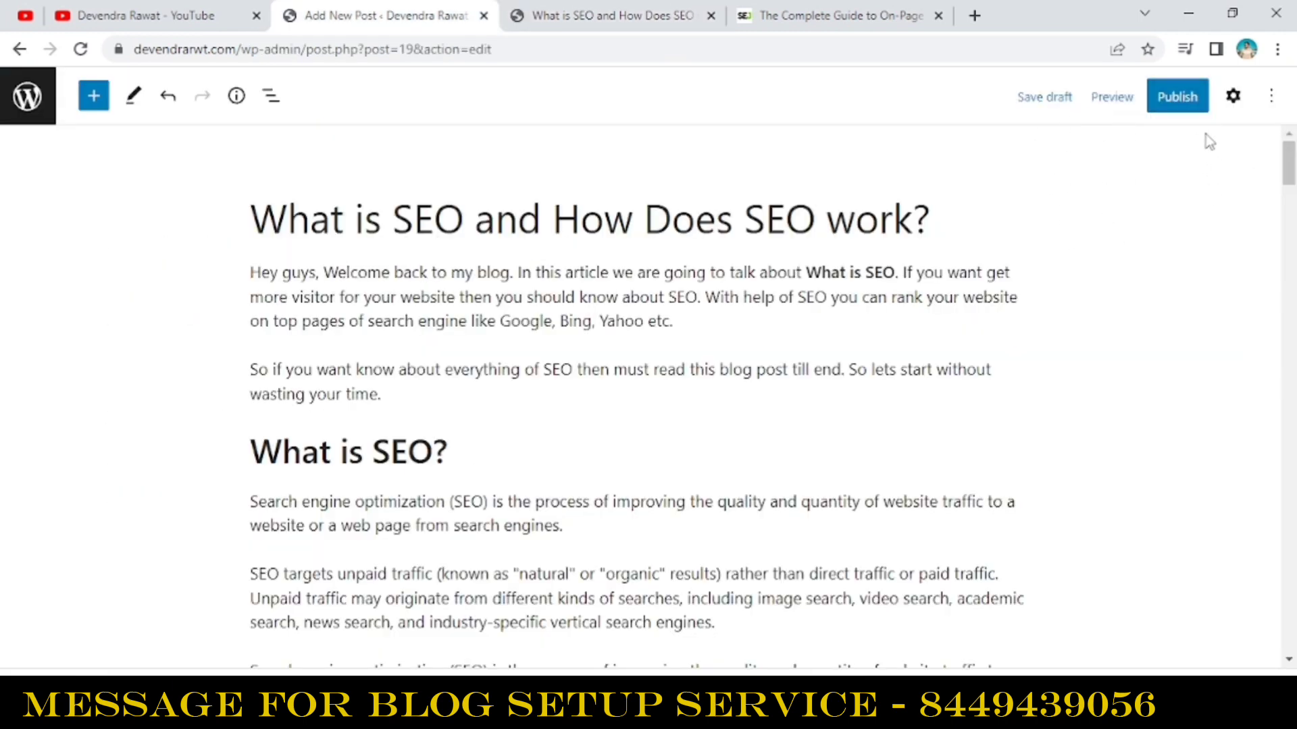
- Open the post settings and try switching the post's visibility to Private
click(1234, 98)
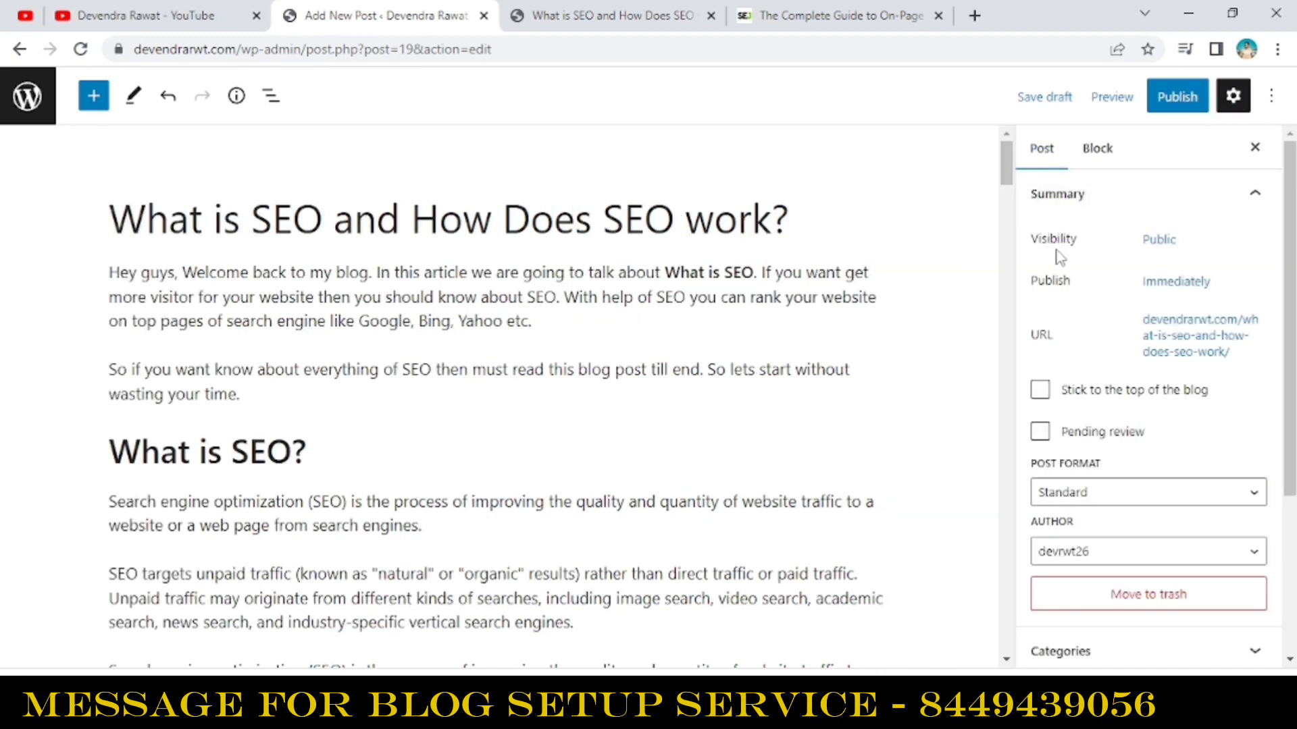
click(1171, 247)
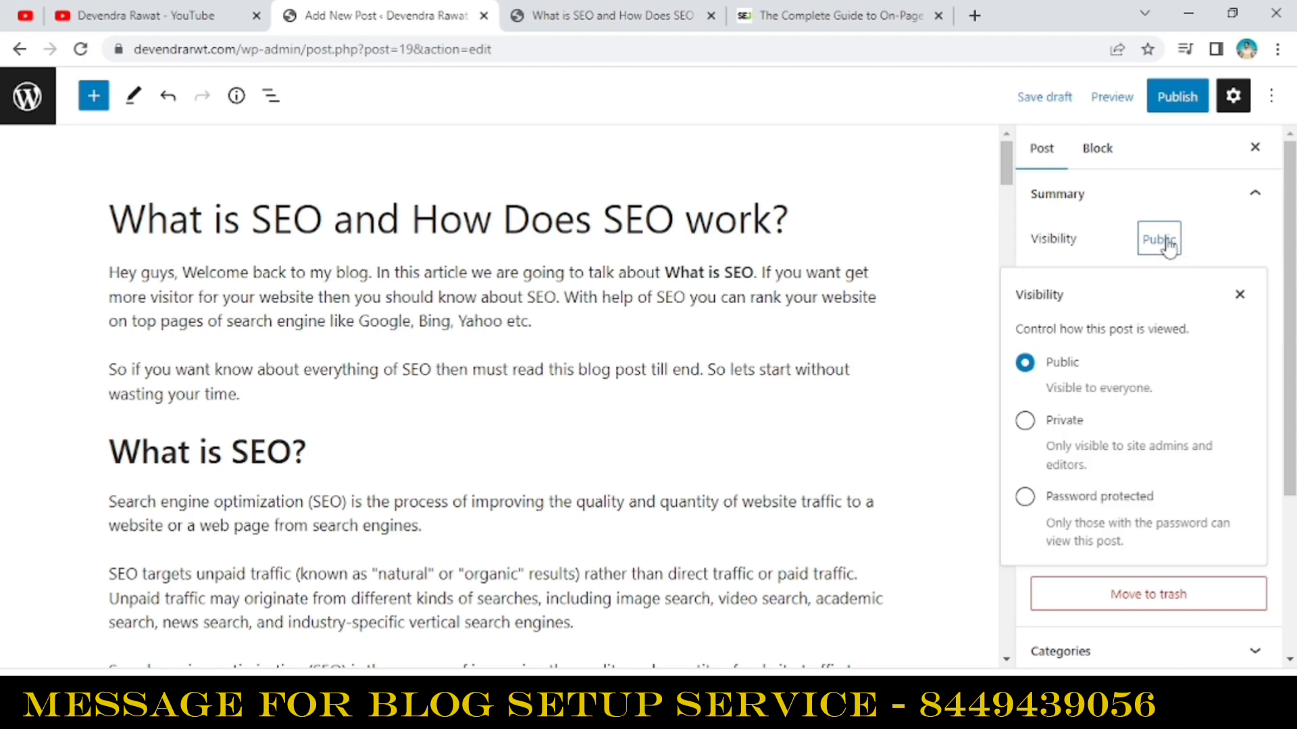
click(1024, 422)
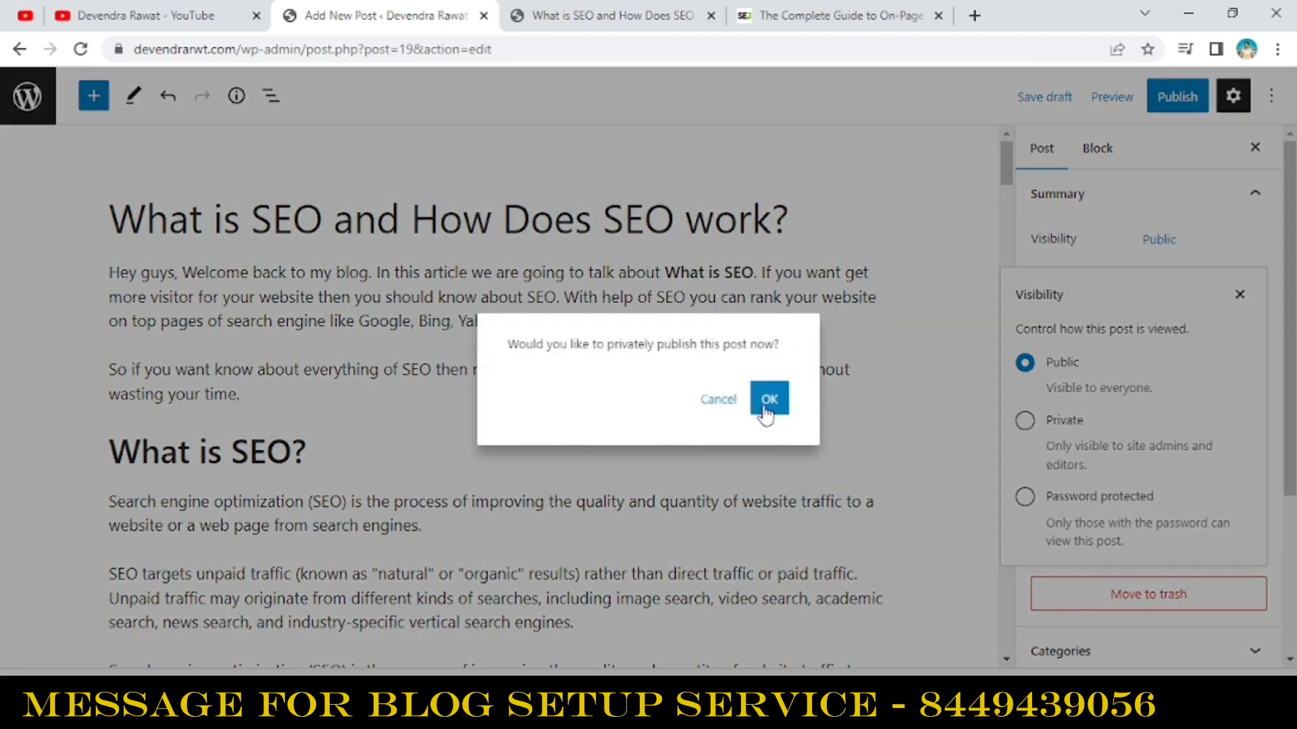
click(718, 401)
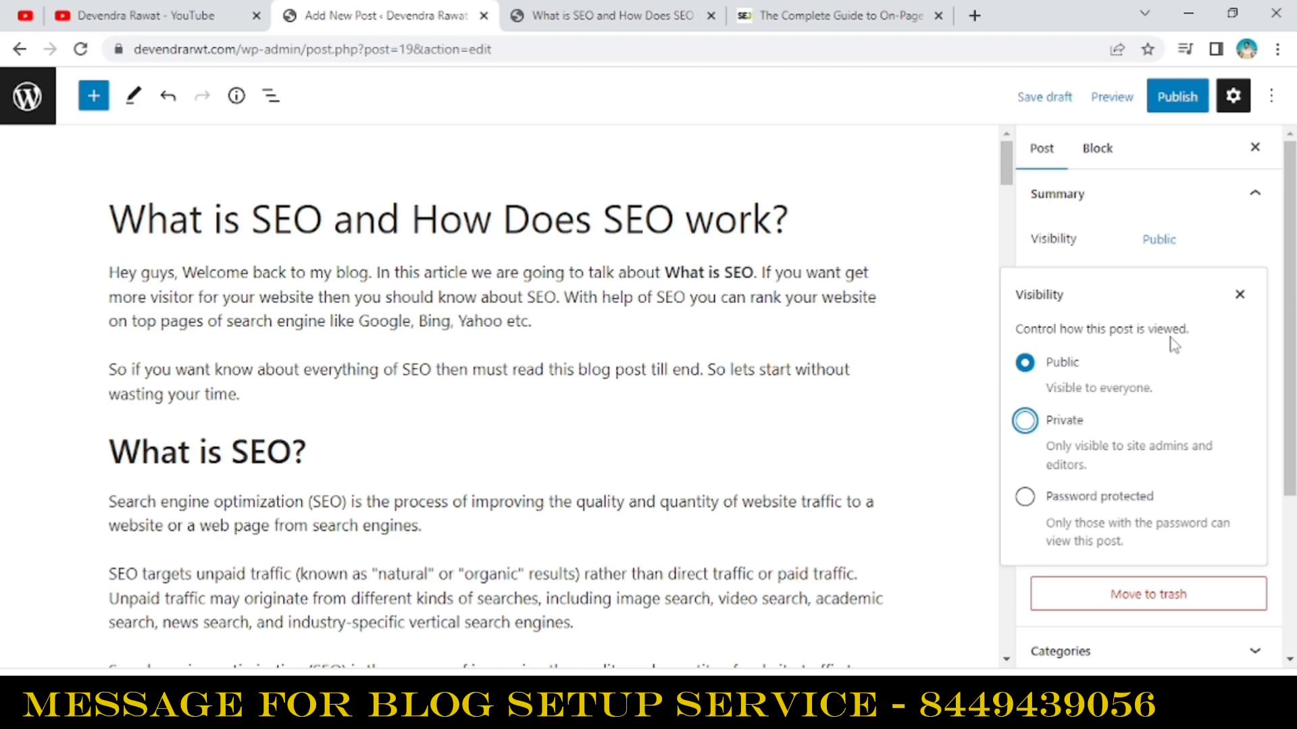
click(1239, 295)
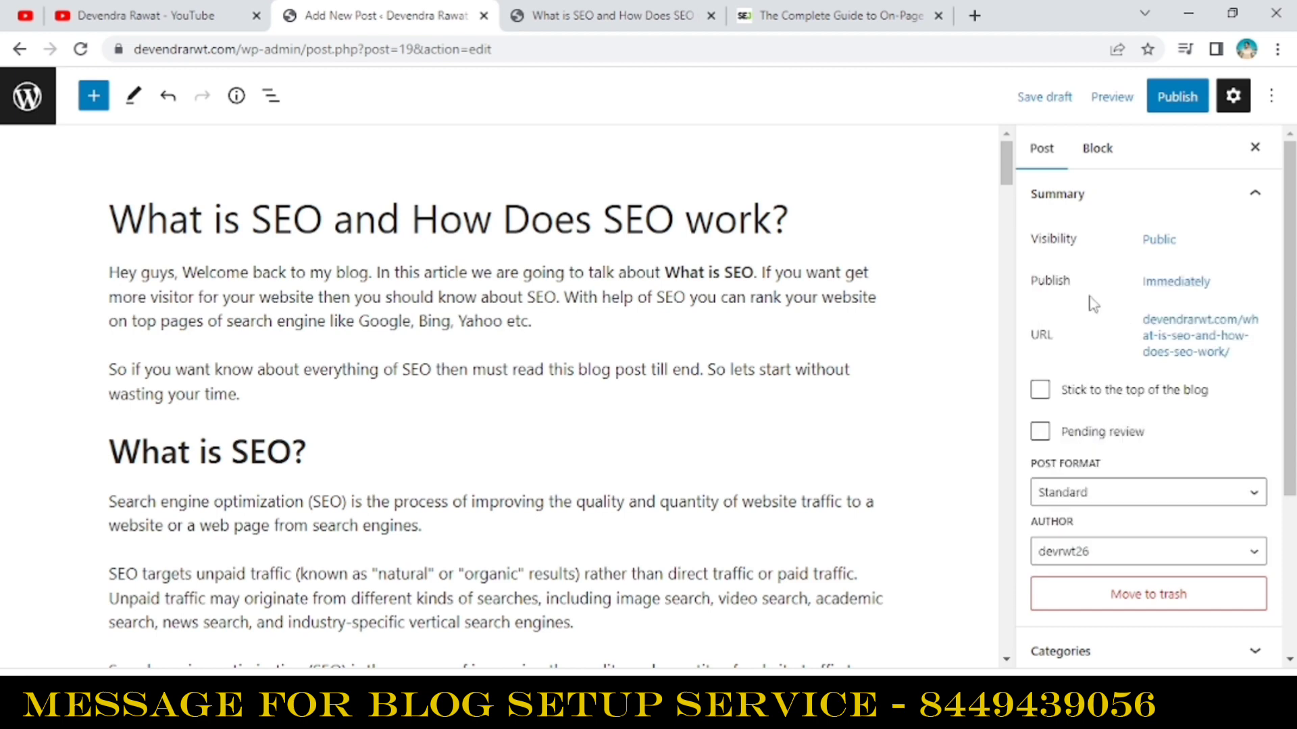
- Set the post's publish date to March 24, 2023
click(1171, 292)
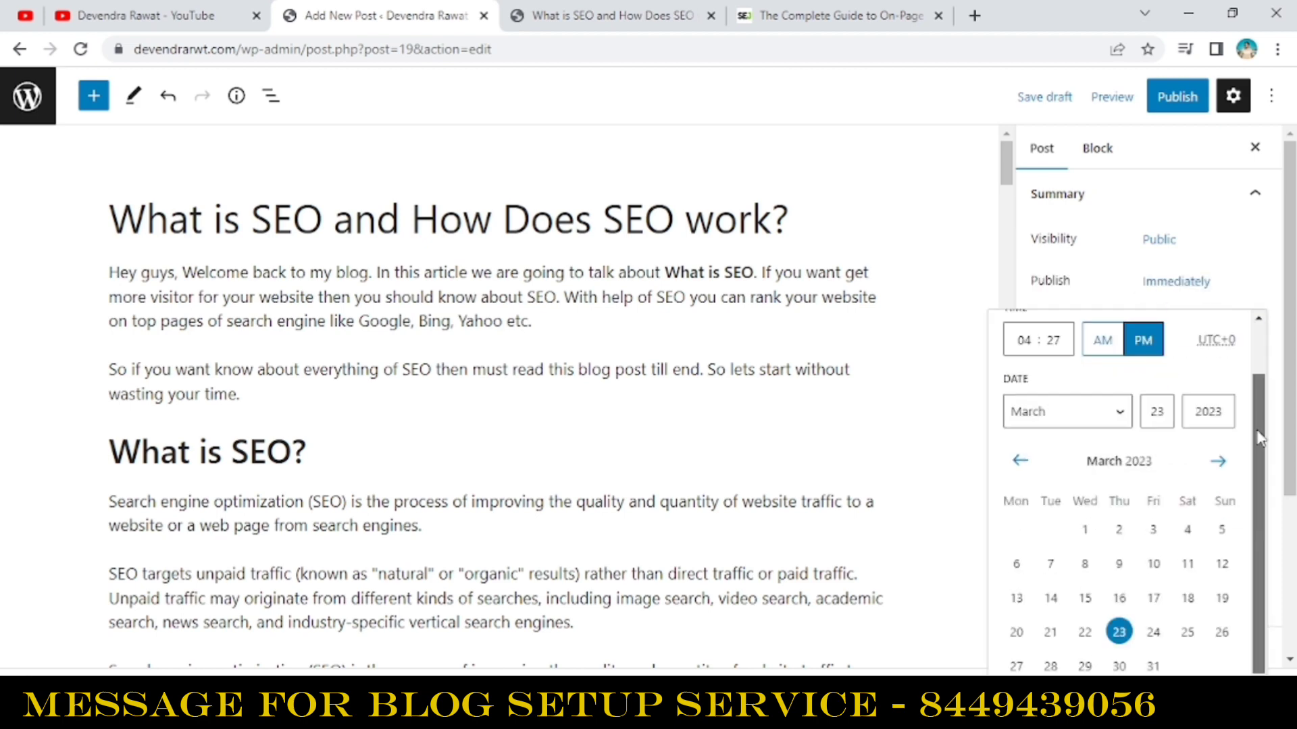
drag(1261, 439, 1262, 439)
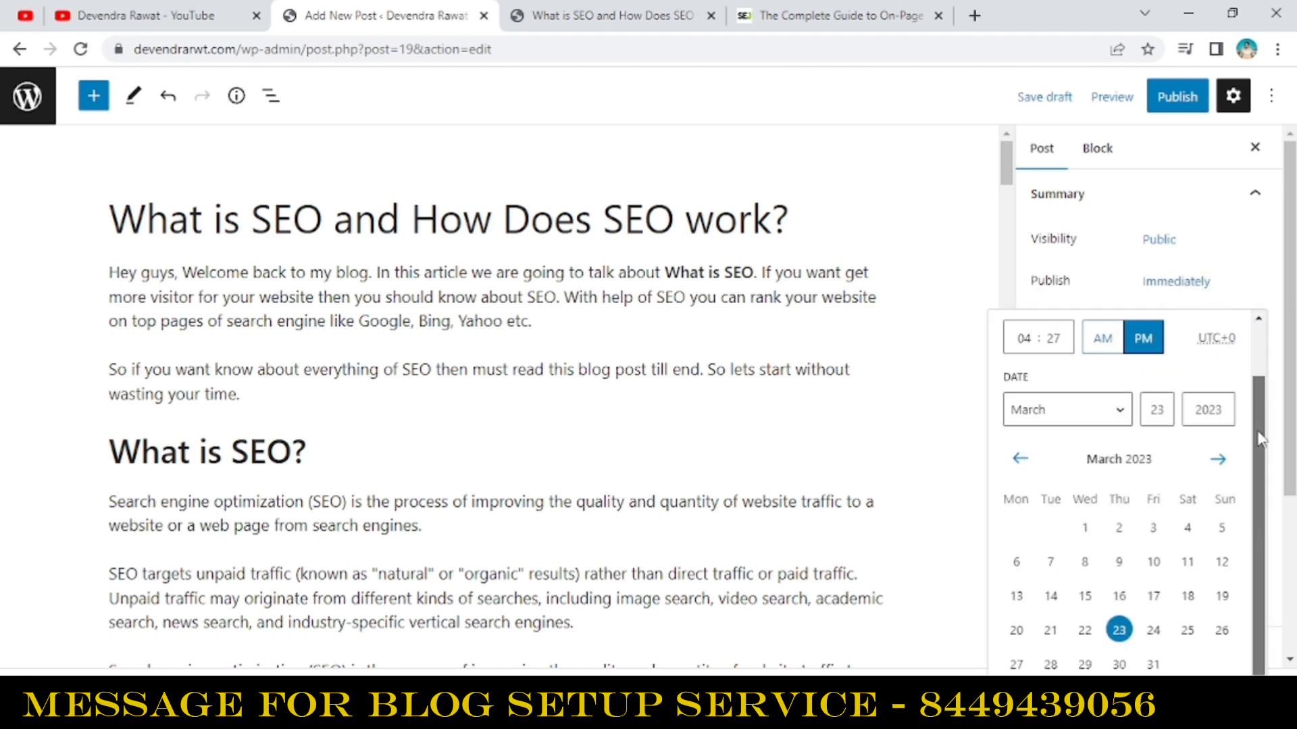
double_click(1029, 347)
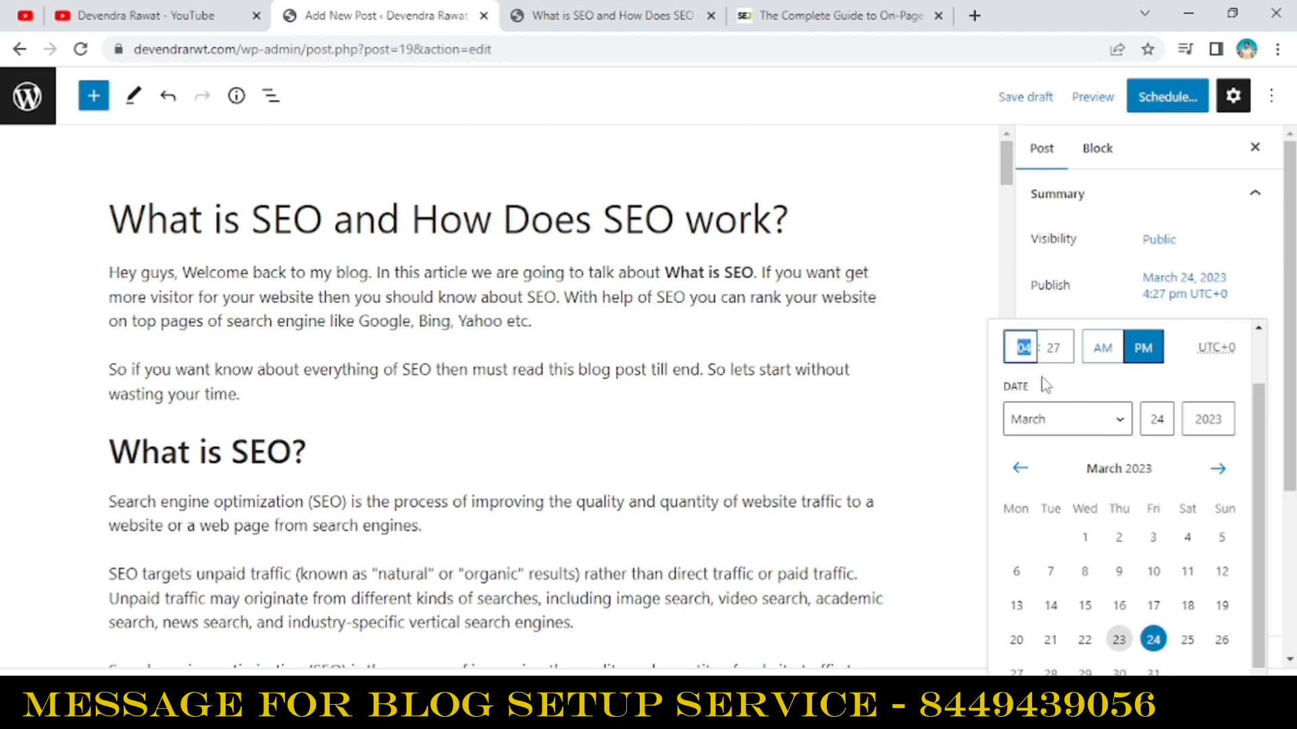
click(1252, 289)
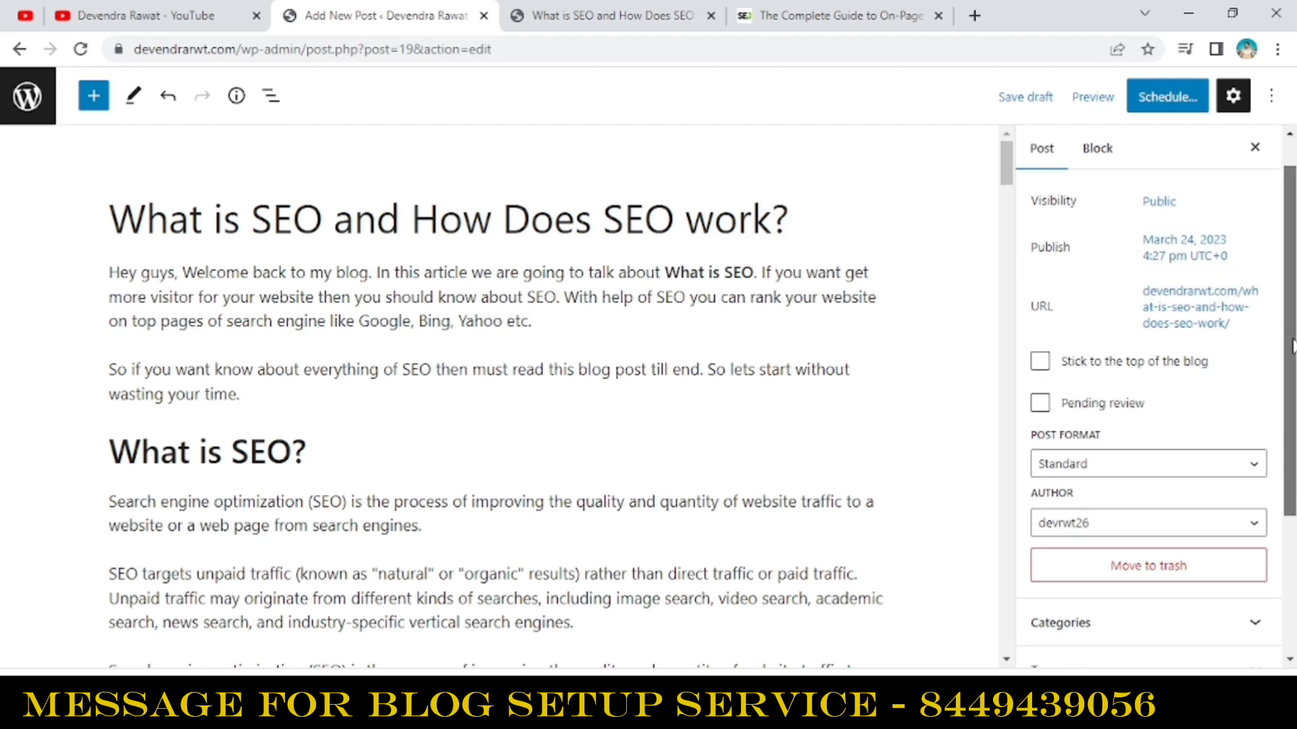
- Review the post's summary settings, including its URL, and the available categories
scroll(1182, 318, down, 1)
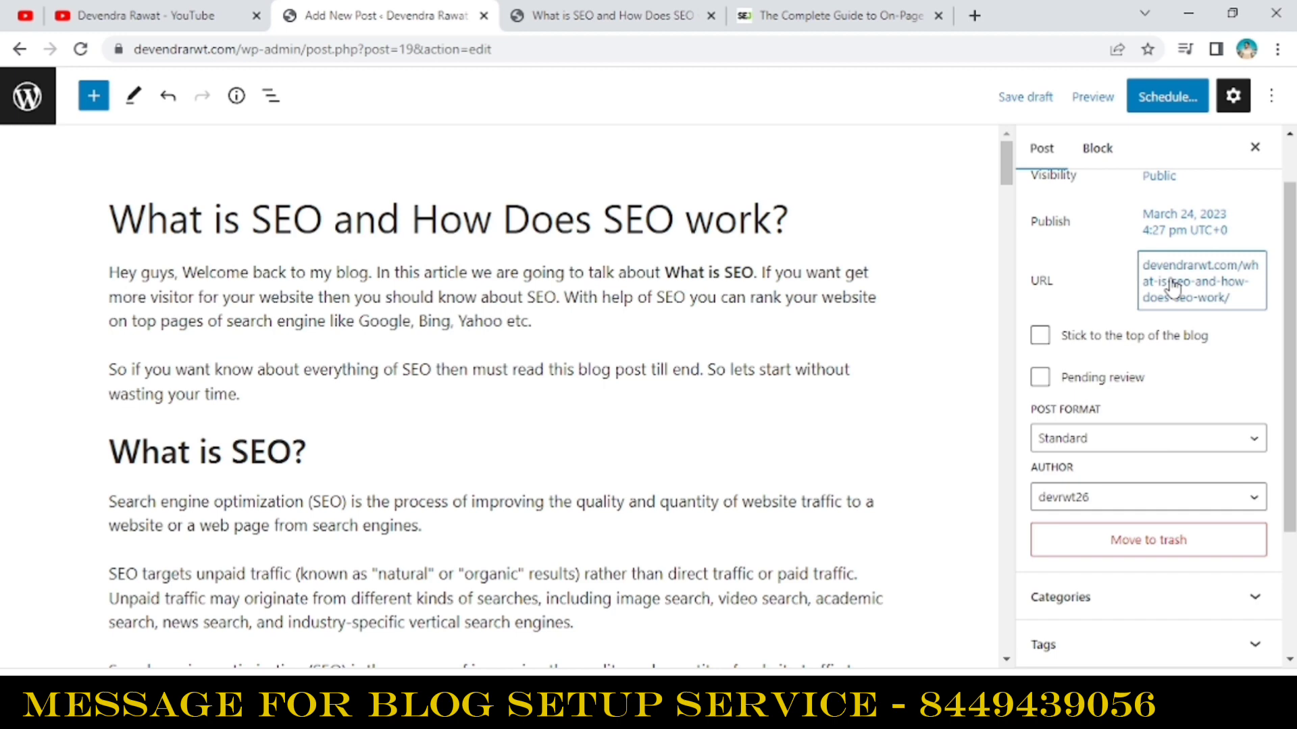
scroll(1175, 287, up, 1)
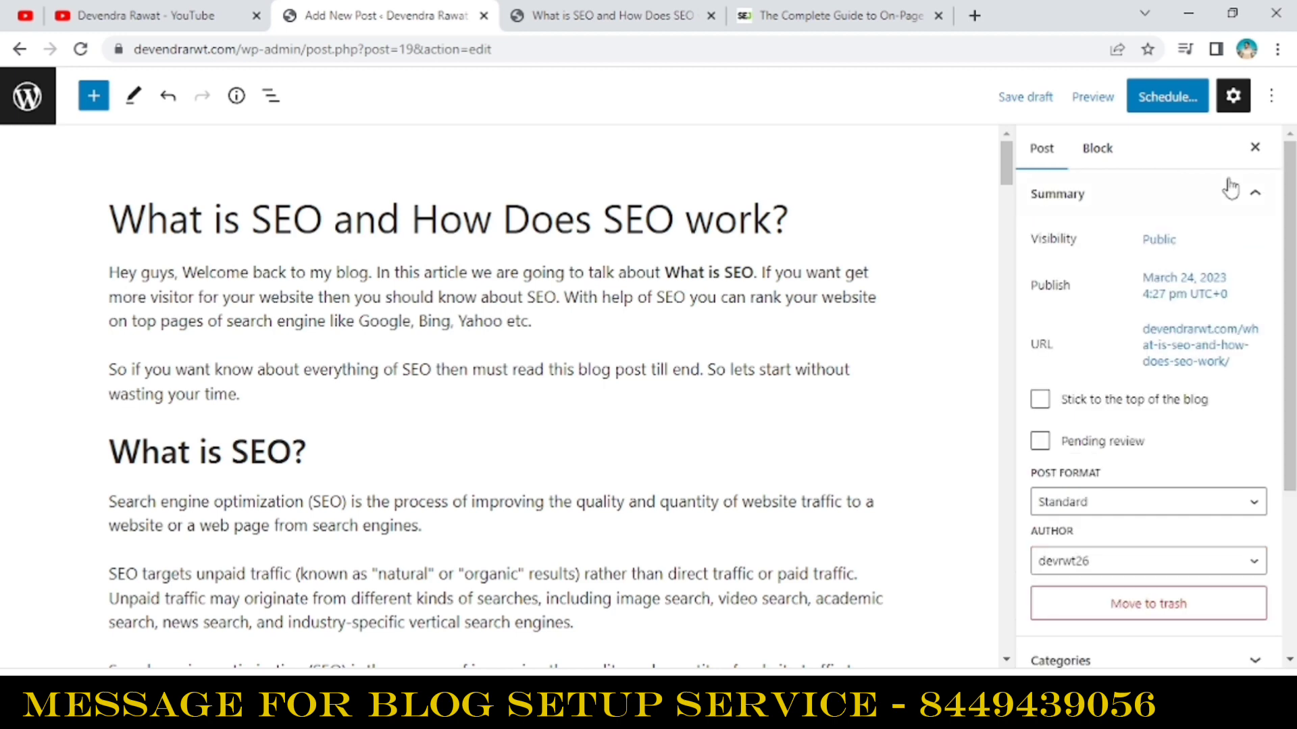
click(1245, 197)
click(1249, 243)
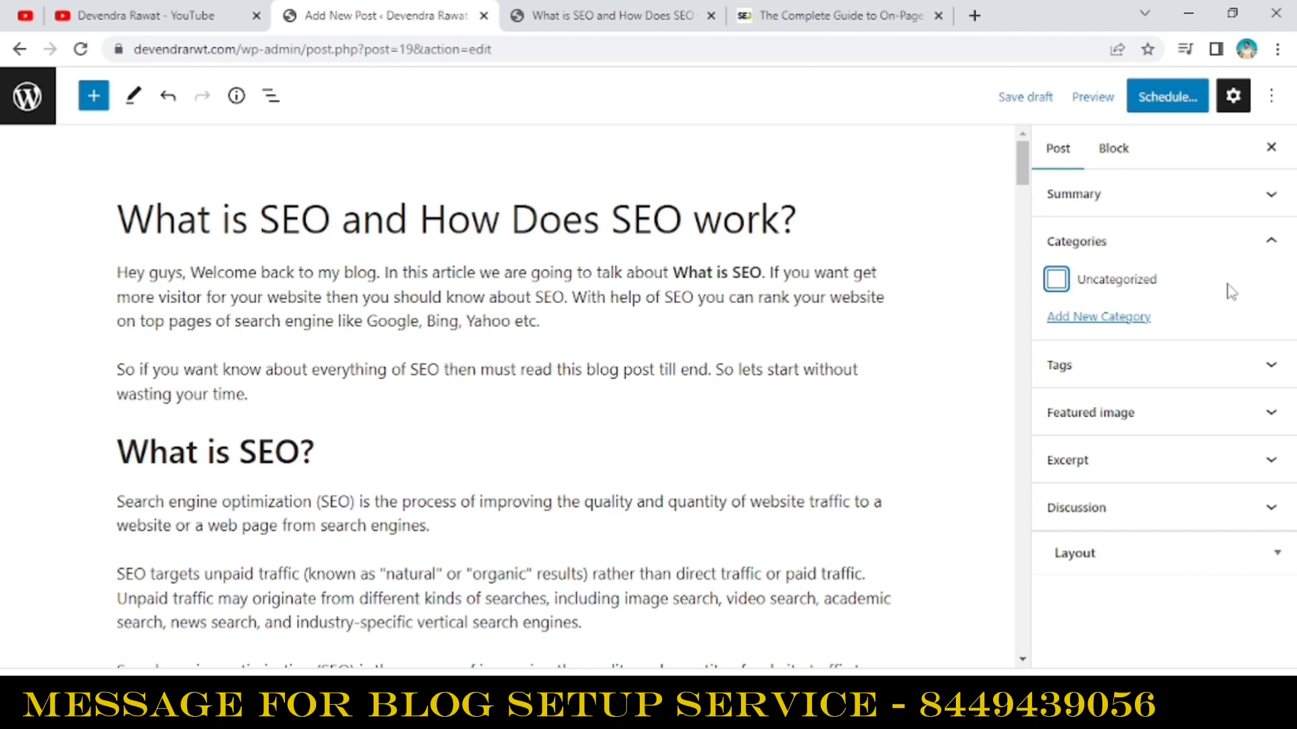
click(1209, 242)
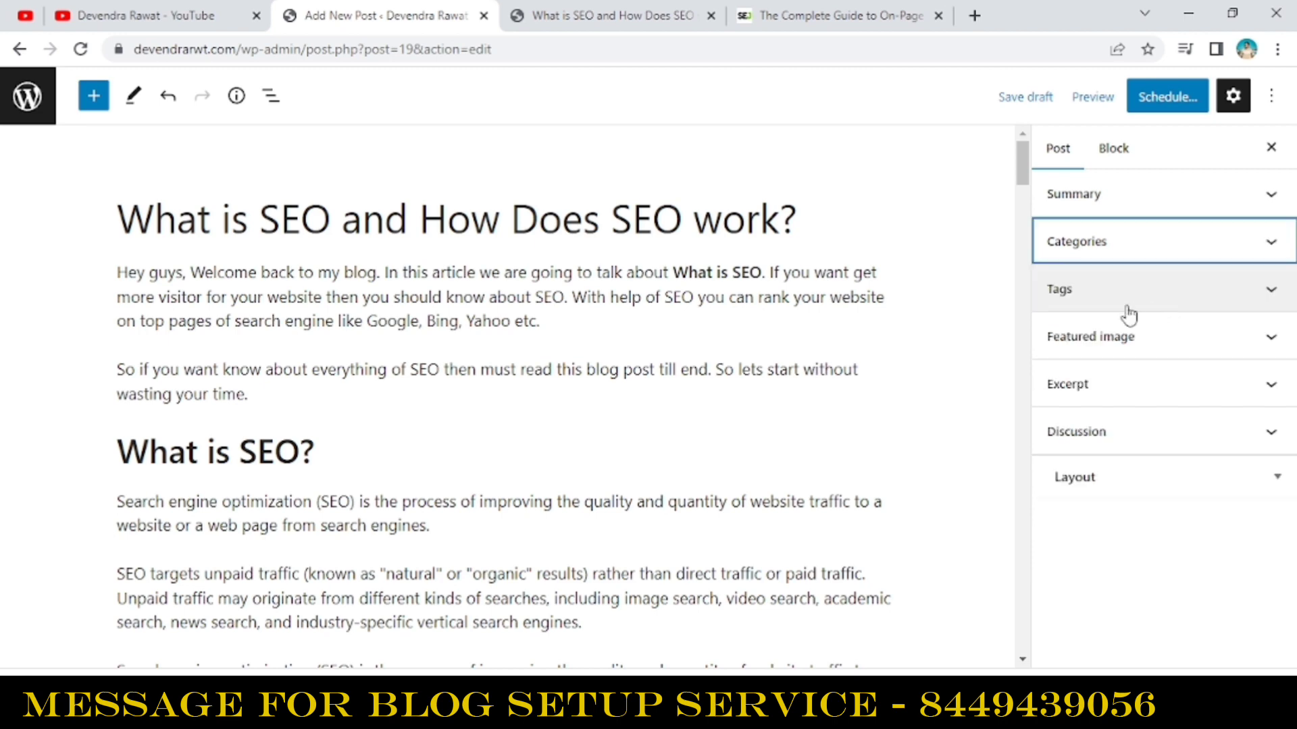
- Add the tags "SEO. On Page SEo" and "Off Page SEO" to the post
click(1185, 299)
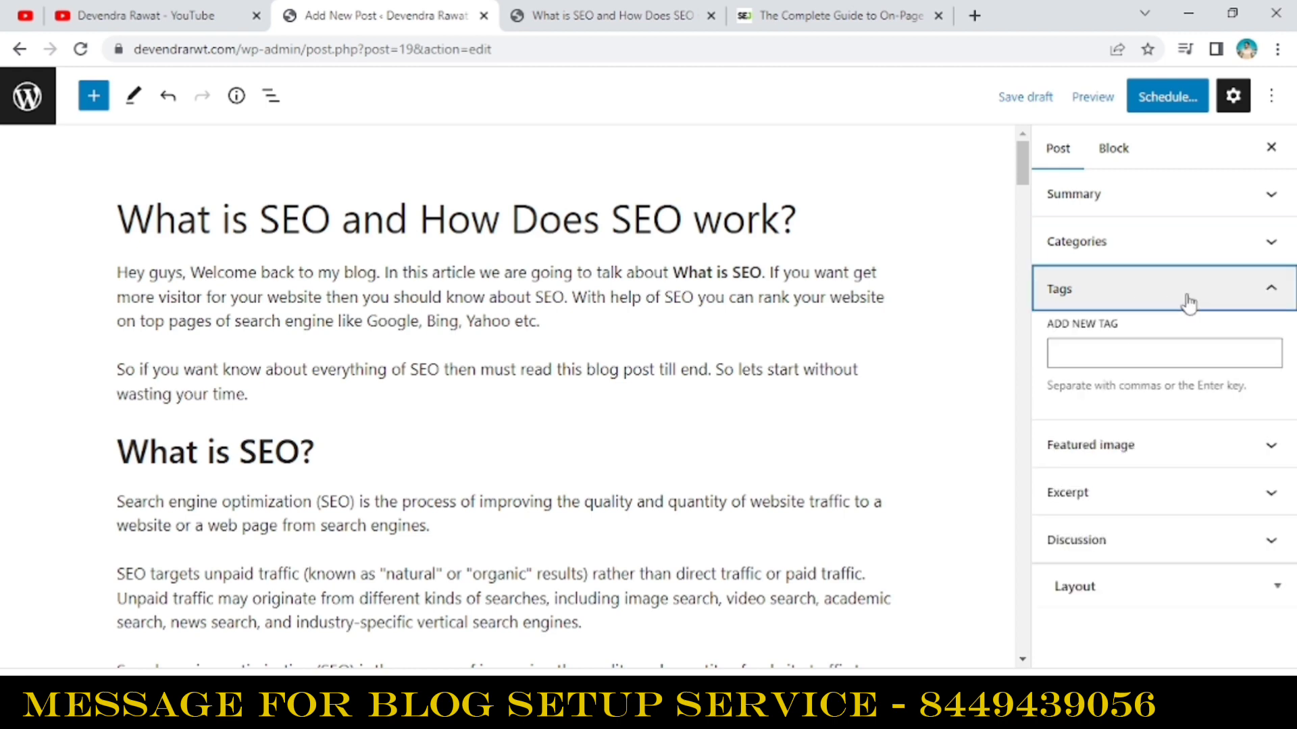
click(1159, 356)
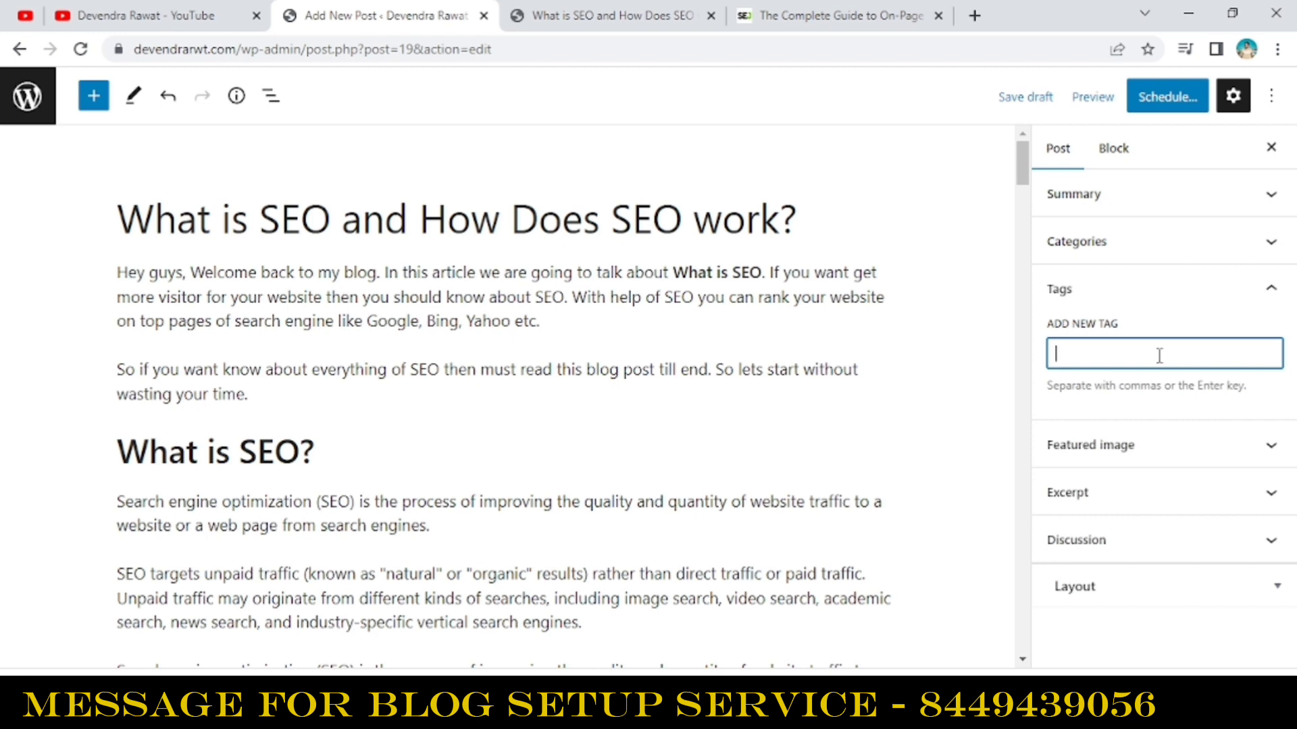
text(SEO. On Page SEo)
key(Return)
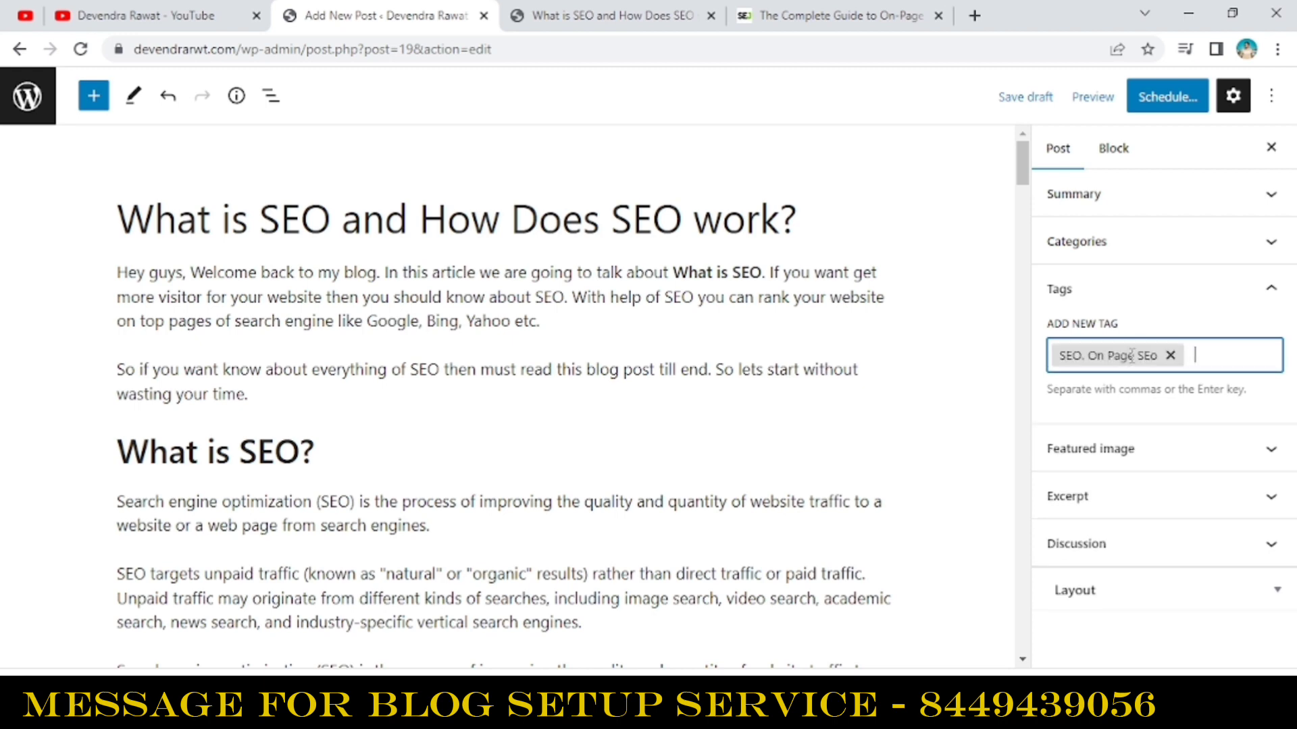
text(Off Page SEO)
key(Return)
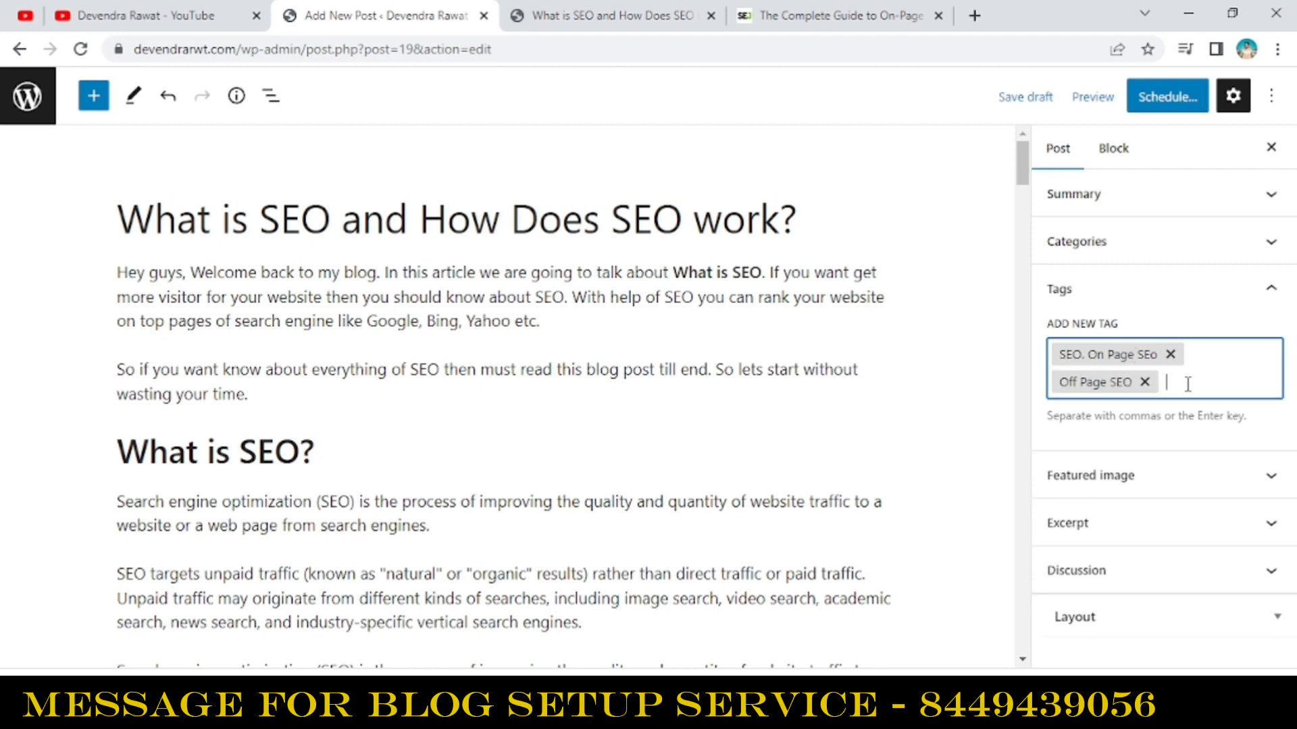
click(1264, 307)
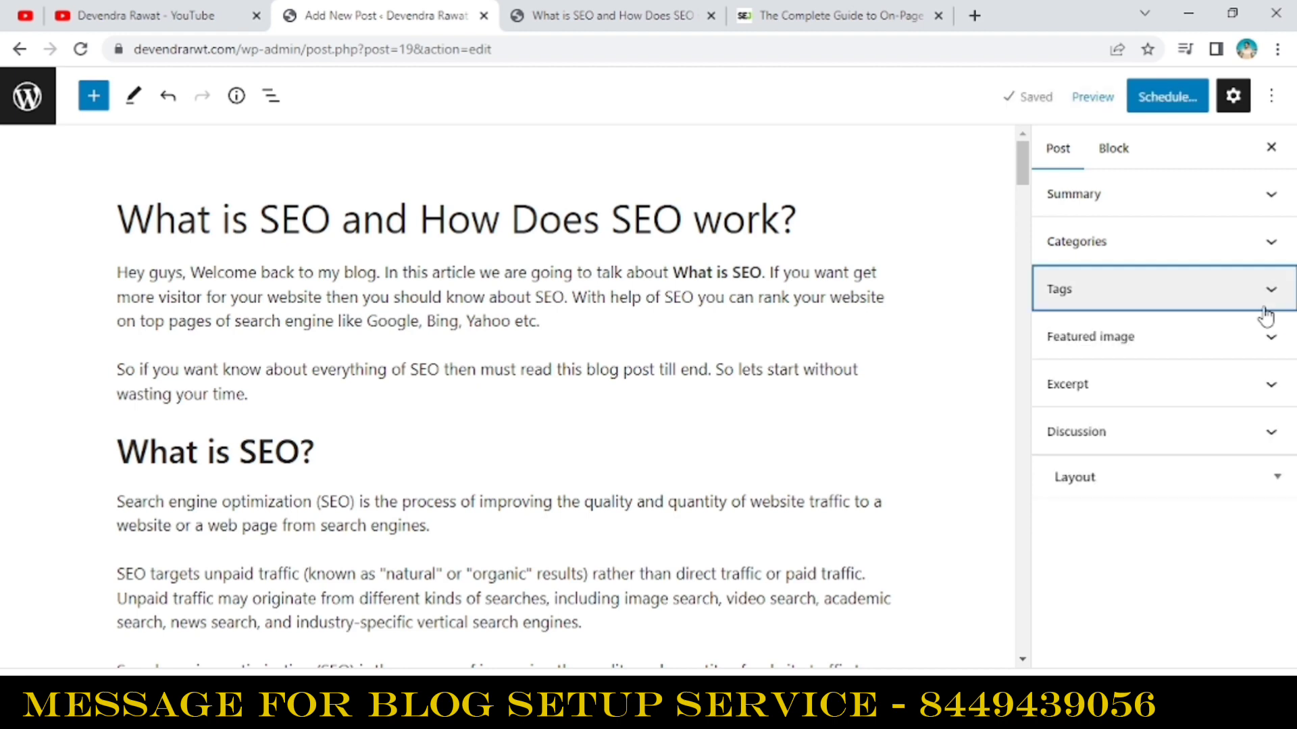
- Set seo-gd4030e085_640-3.png from the media library as the post's featured image
click(1239, 341)
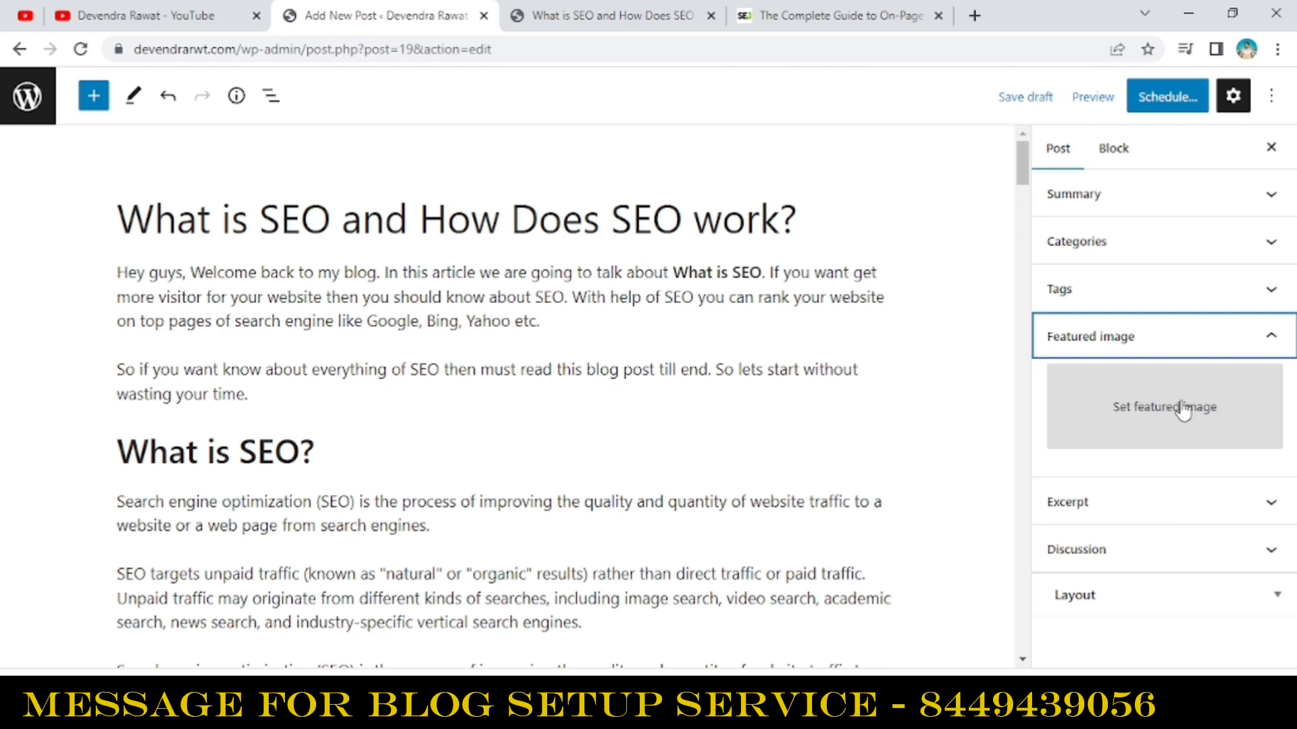
click(1137, 411)
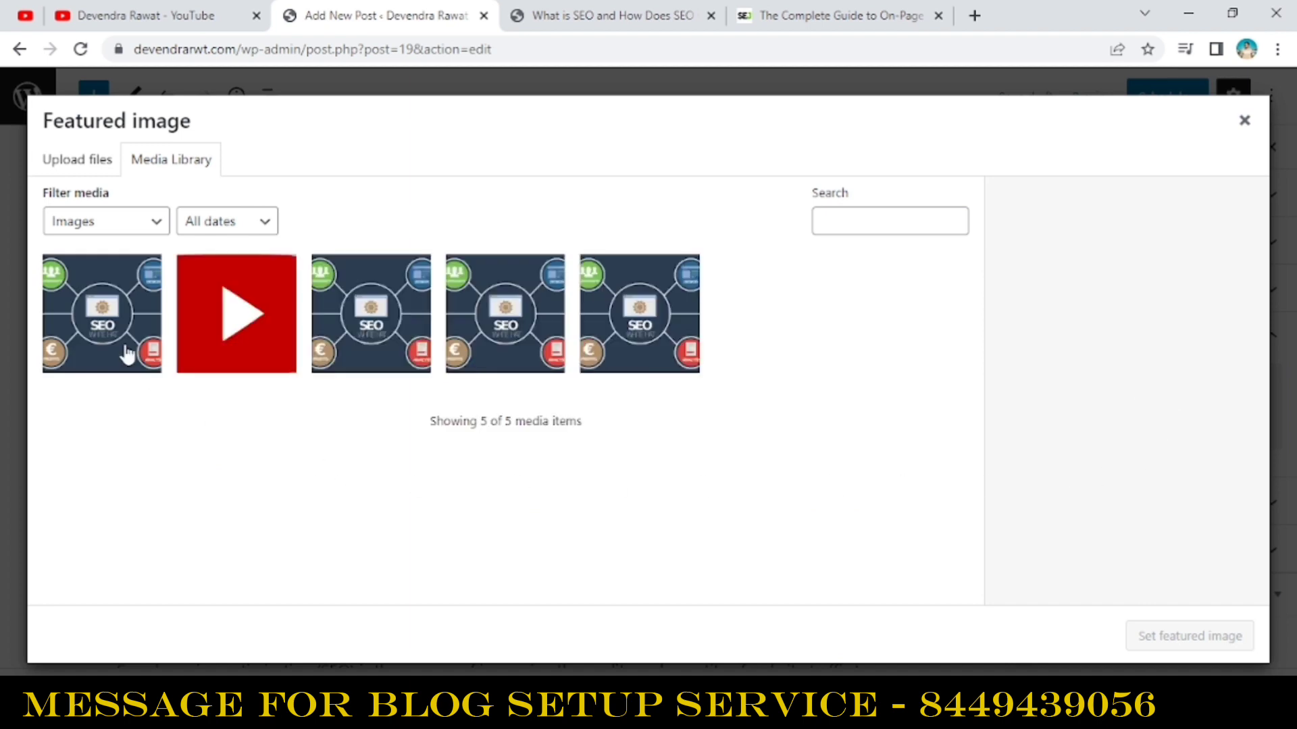
click(126, 353)
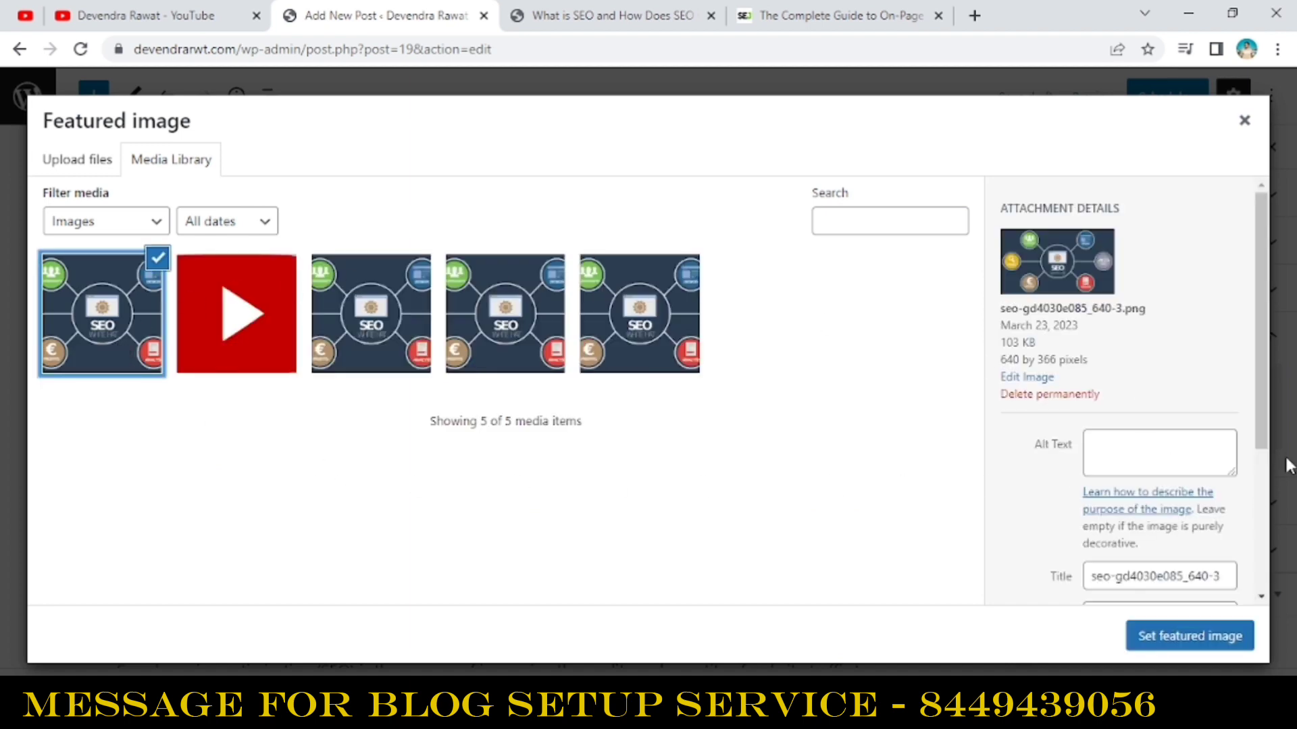
scroll(1249, 533, down, 2)
click(1176, 642)
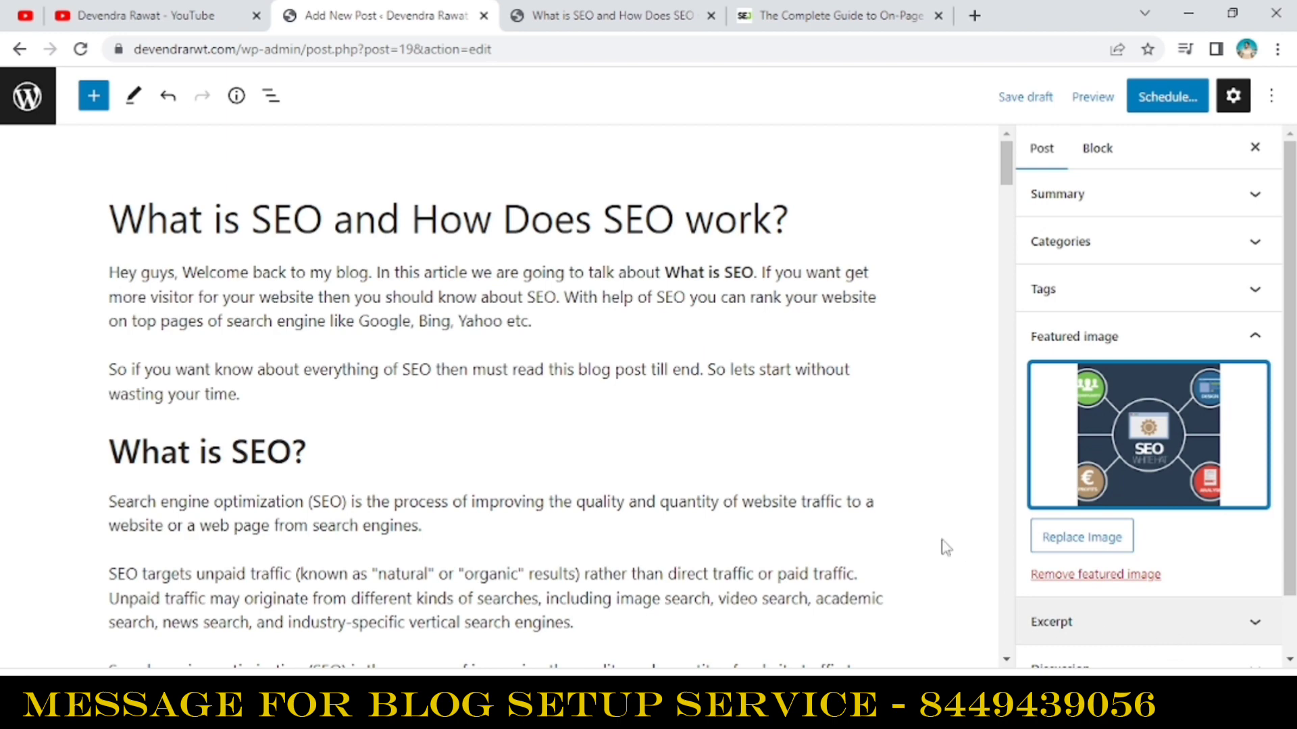
click(1244, 338)
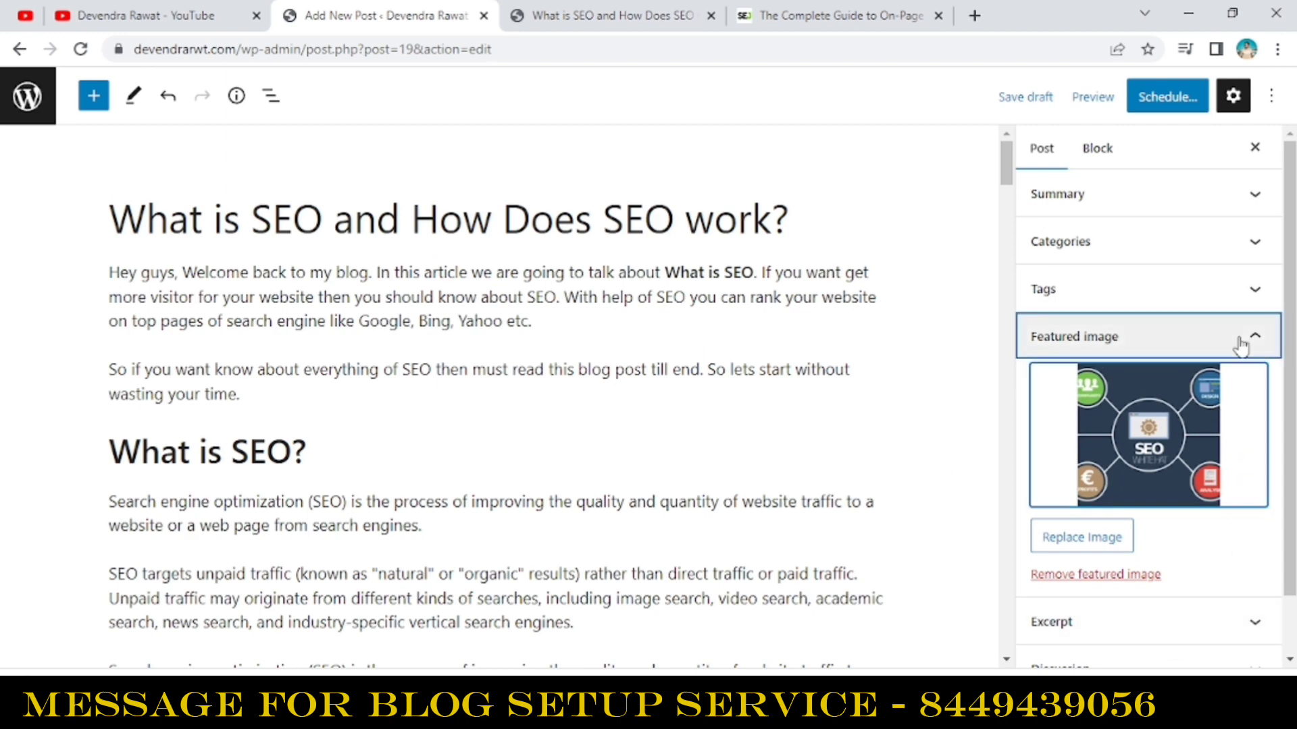
- Toggle the Allow comments option in the post's discussion settings
click(1256, 436)
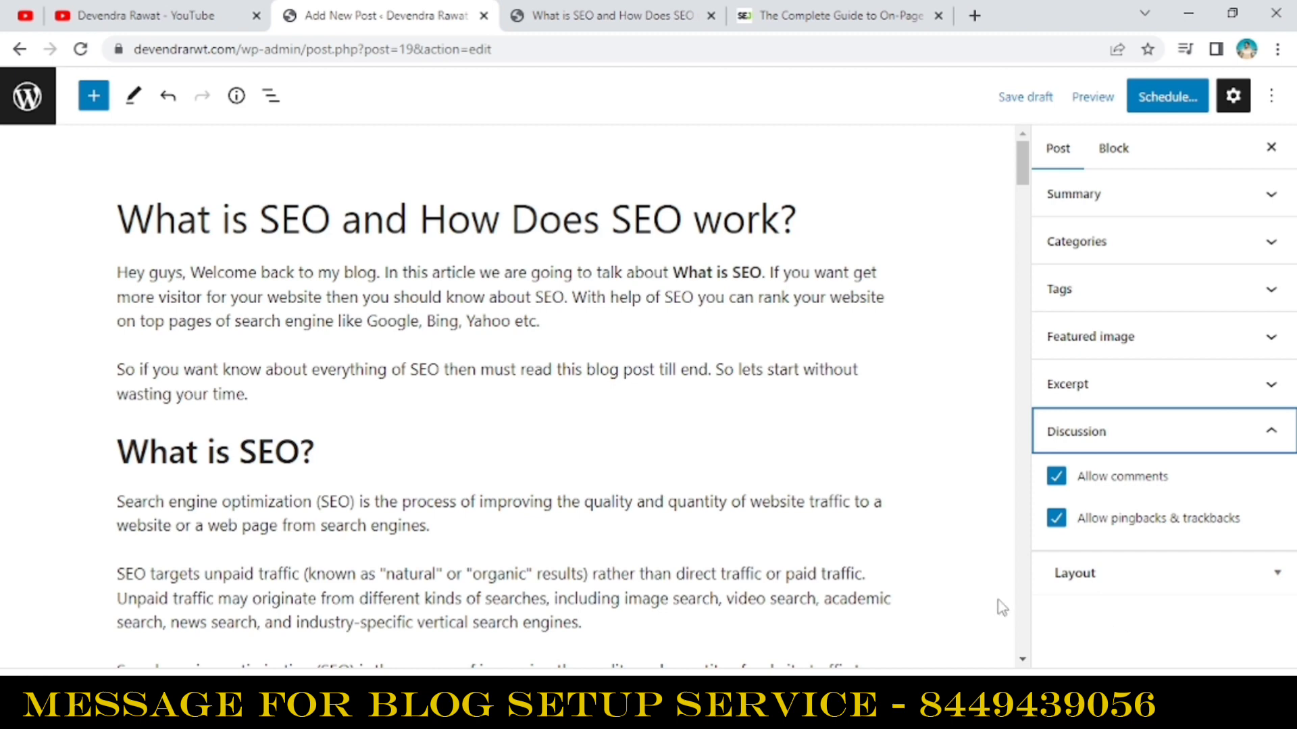
click(1057, 478)
click(1217, 435)
- Examine the Sidebar Layout choices in the post's layout settings without changing the selection
click(1246, 479)
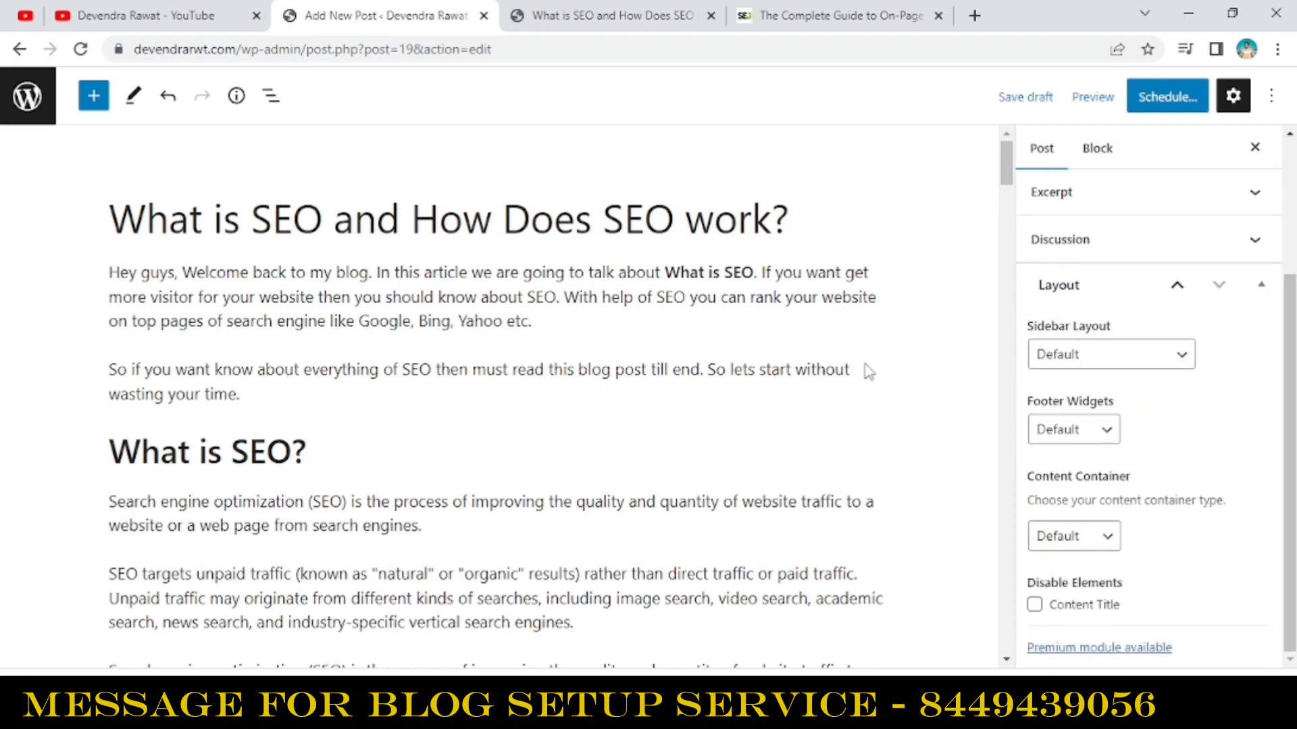
click(1108, 364)
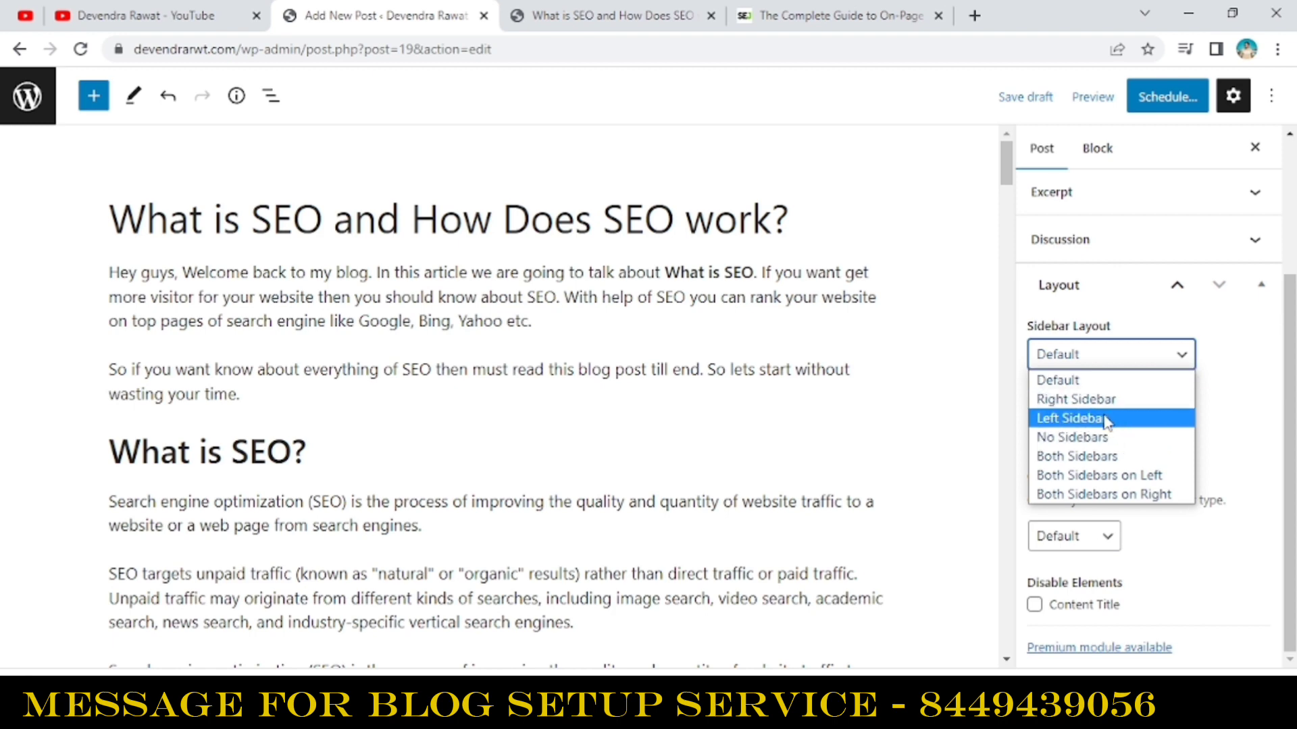
click(1235, 429)
click(1290, 459)
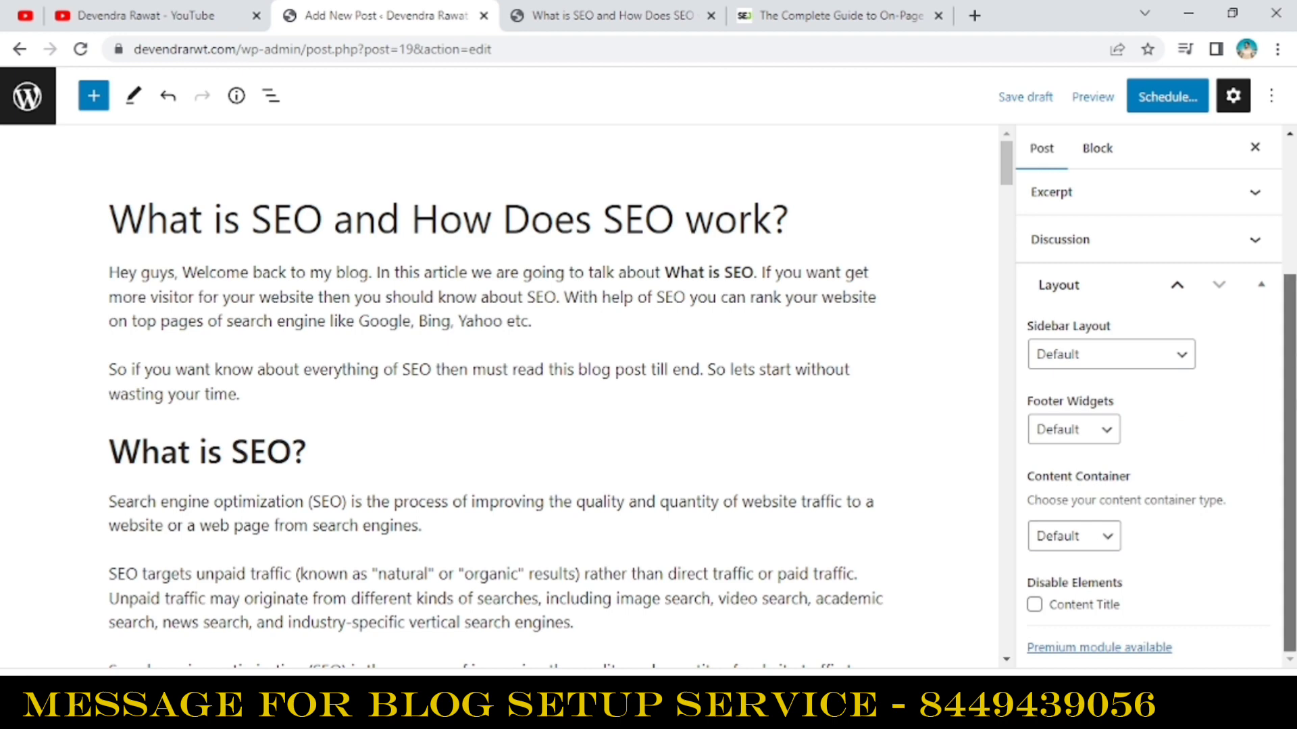
- Set the post's Footer Widgets layout option to 0 Widgets
click(1099, 432)
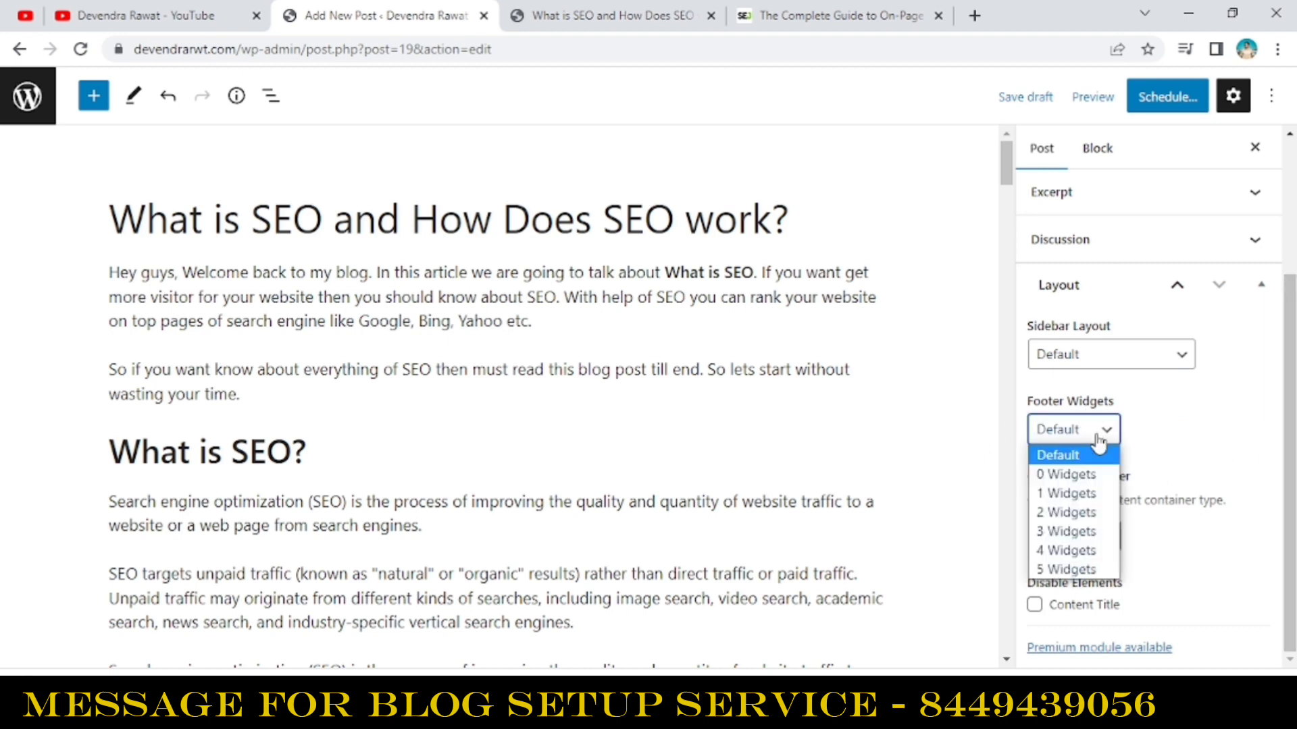
click(1092, 477)
click(1090, 435)
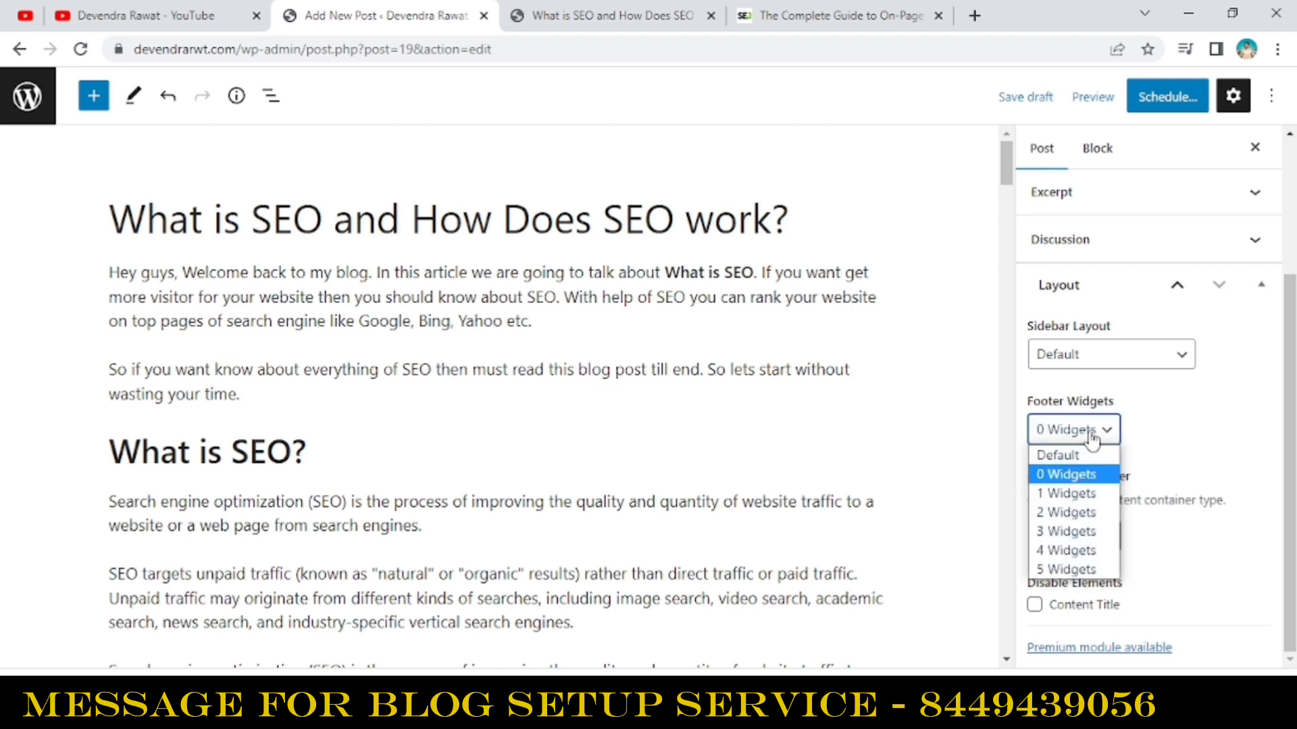
click(1290, 443)
- Try out the Content Container choices and the Disable Elements option for the content title
click(1116, 537)
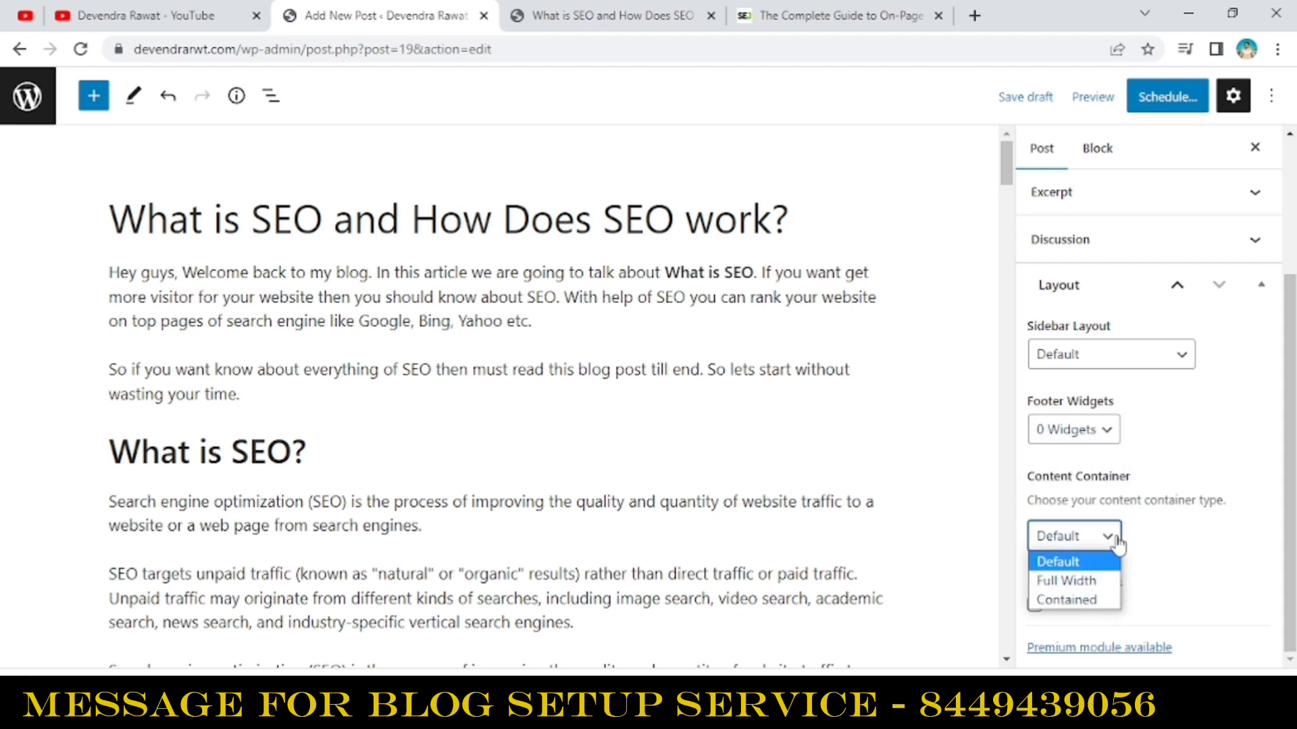
click(1106, 582)
click(1102, 537)
click(1097, 600)
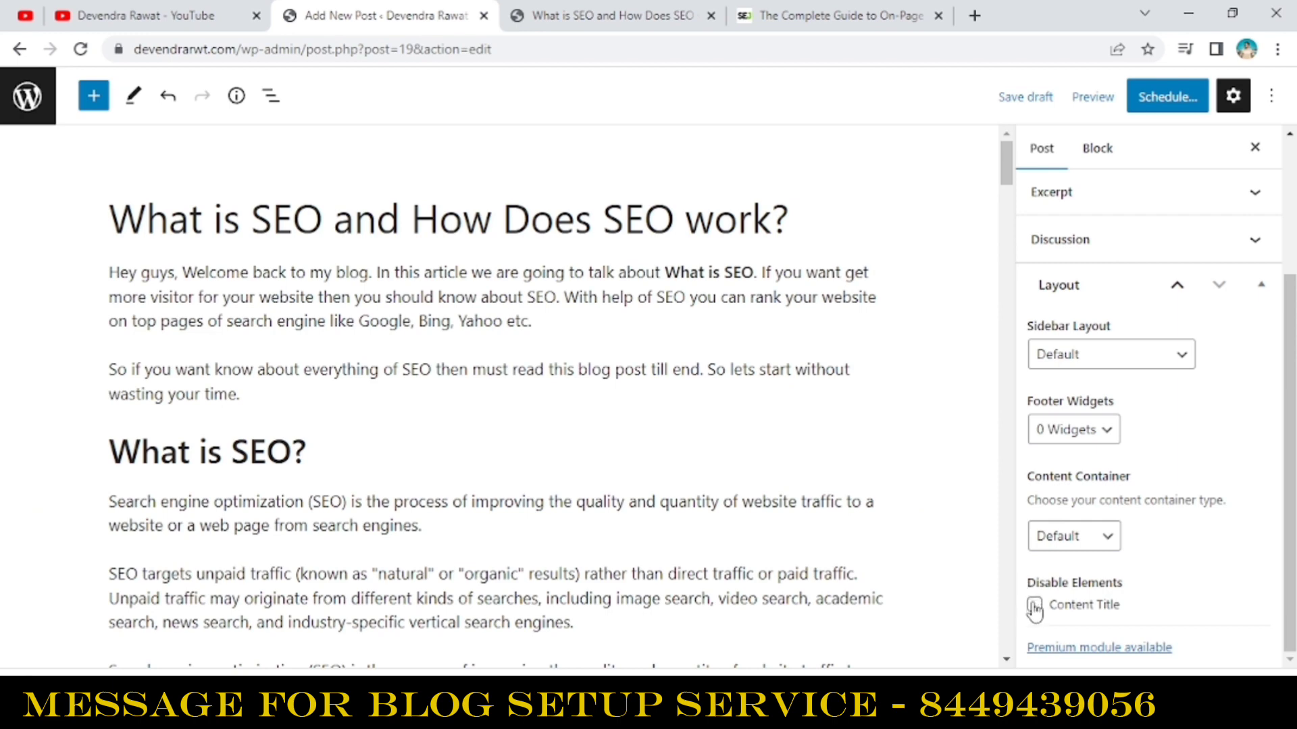
click(1035, 606)
click(1034, 605)
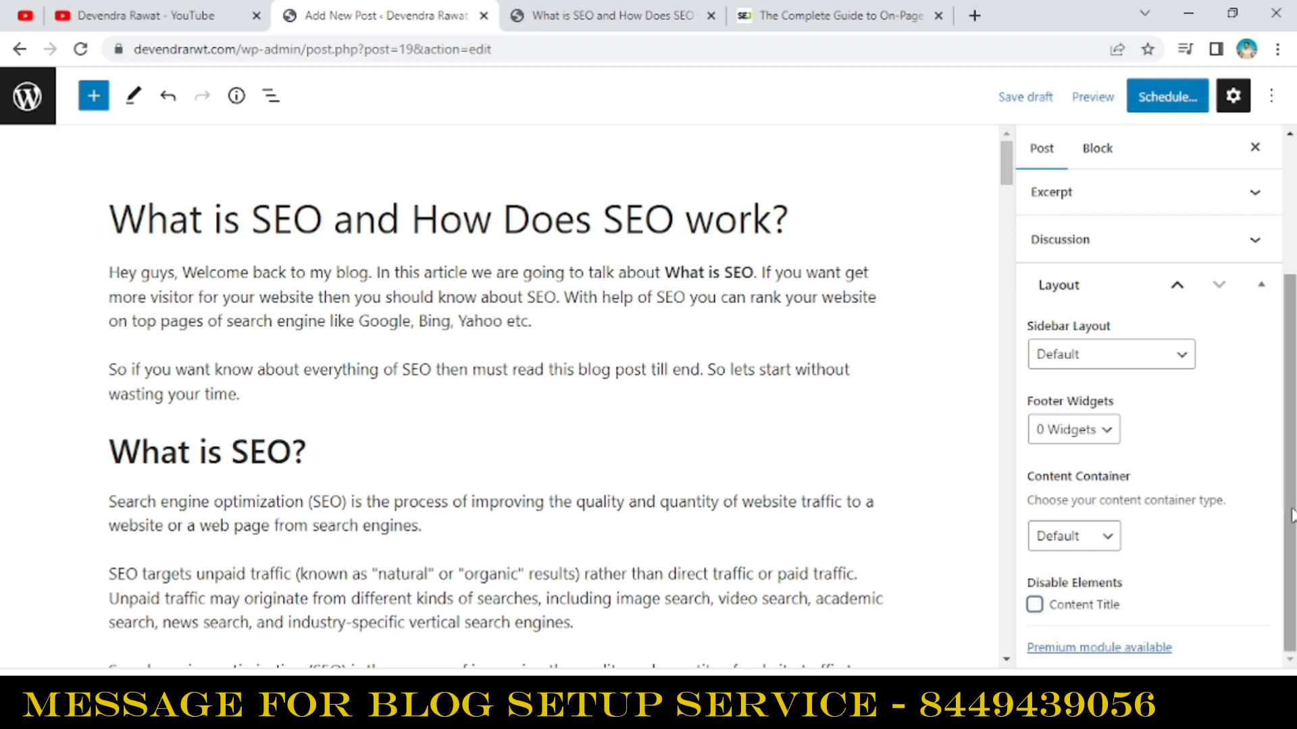
- Change the post's publish time to Now so it publishes immediately, and close the post settings
scroll(1291, 517, up, 3)
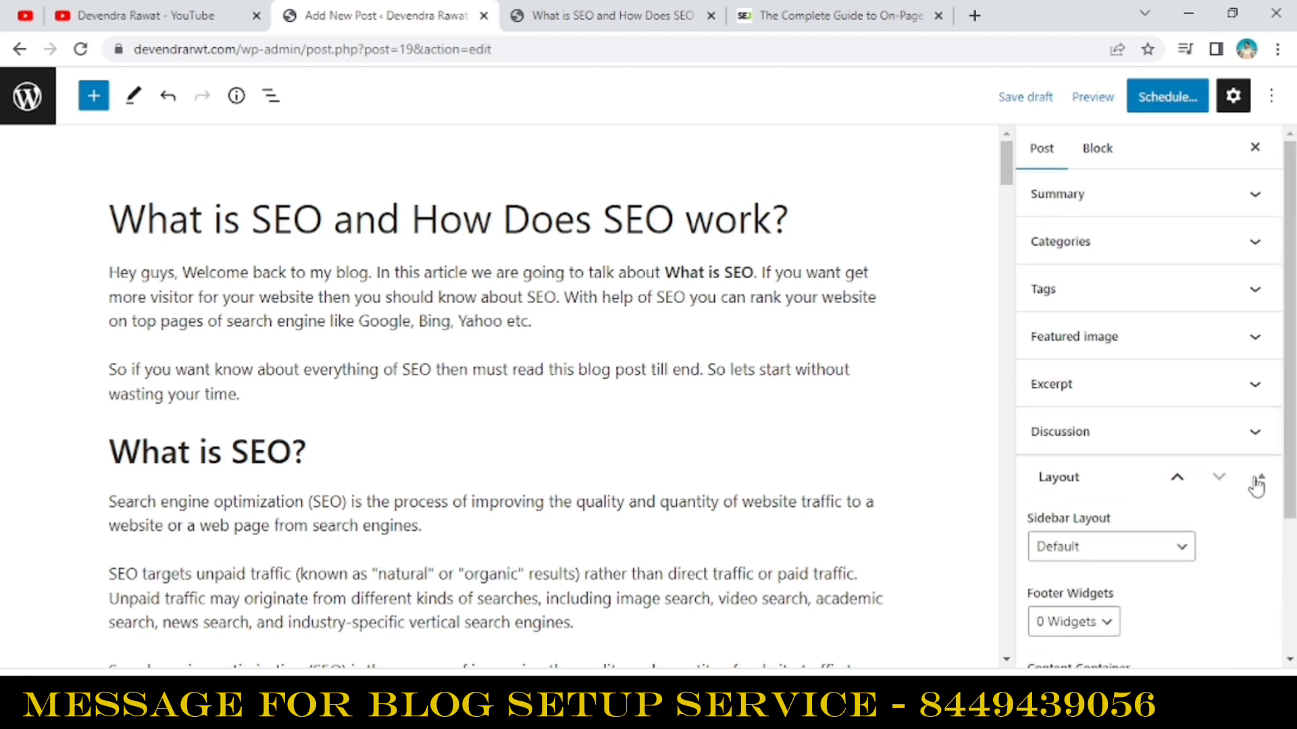
click(1255, 256)
click(1253, 196)
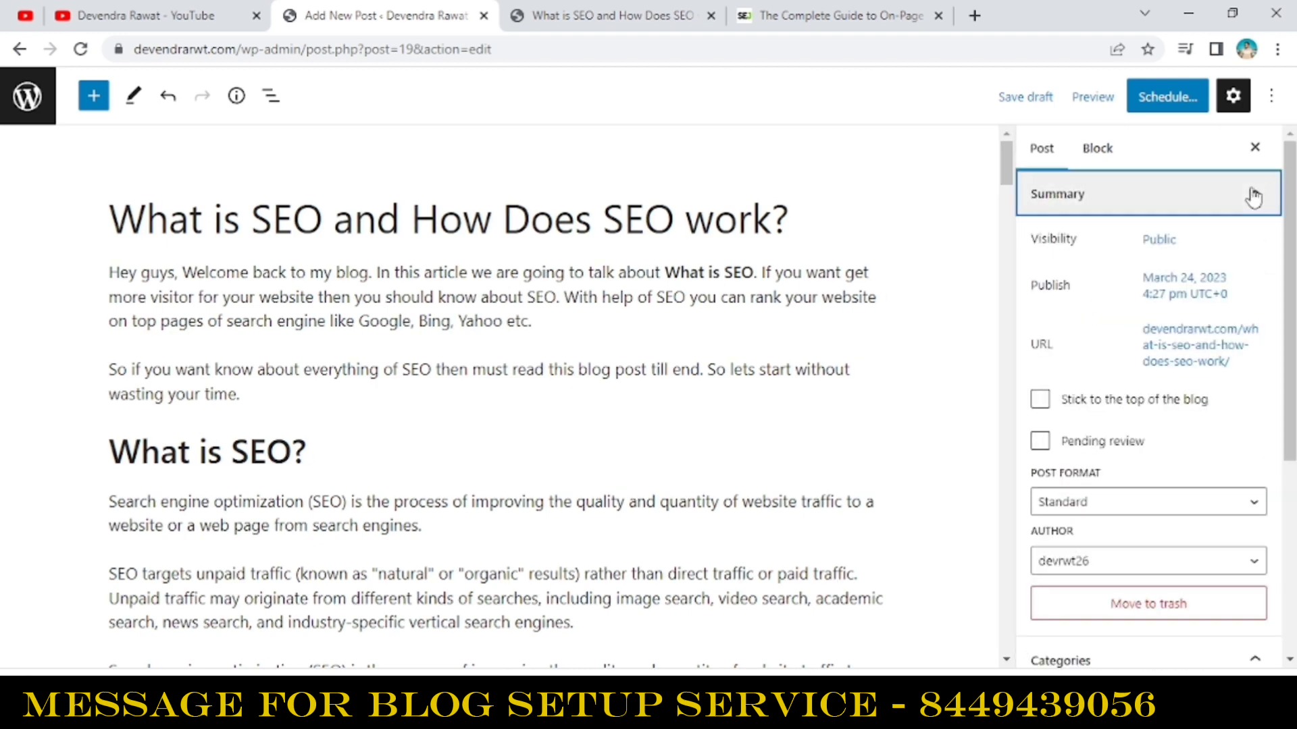
click(1161, 290)
click(1185, 338)
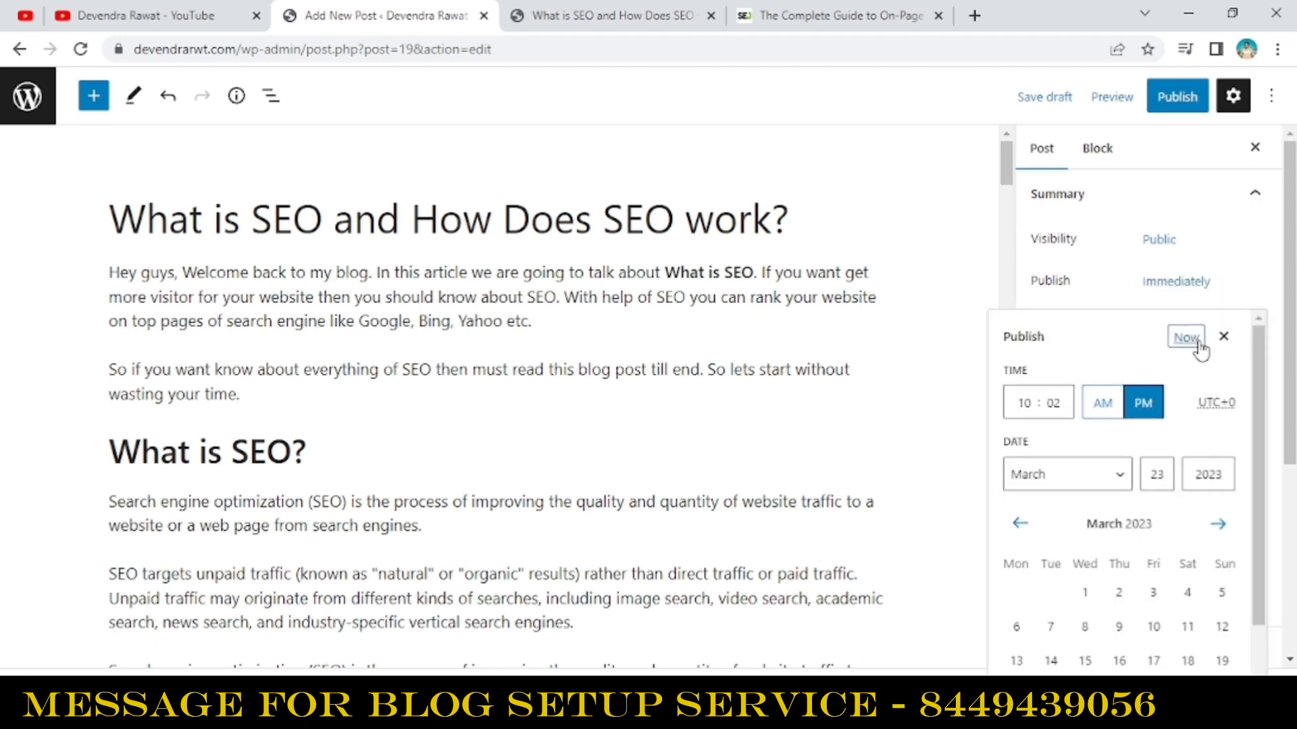
click(1255, 148)
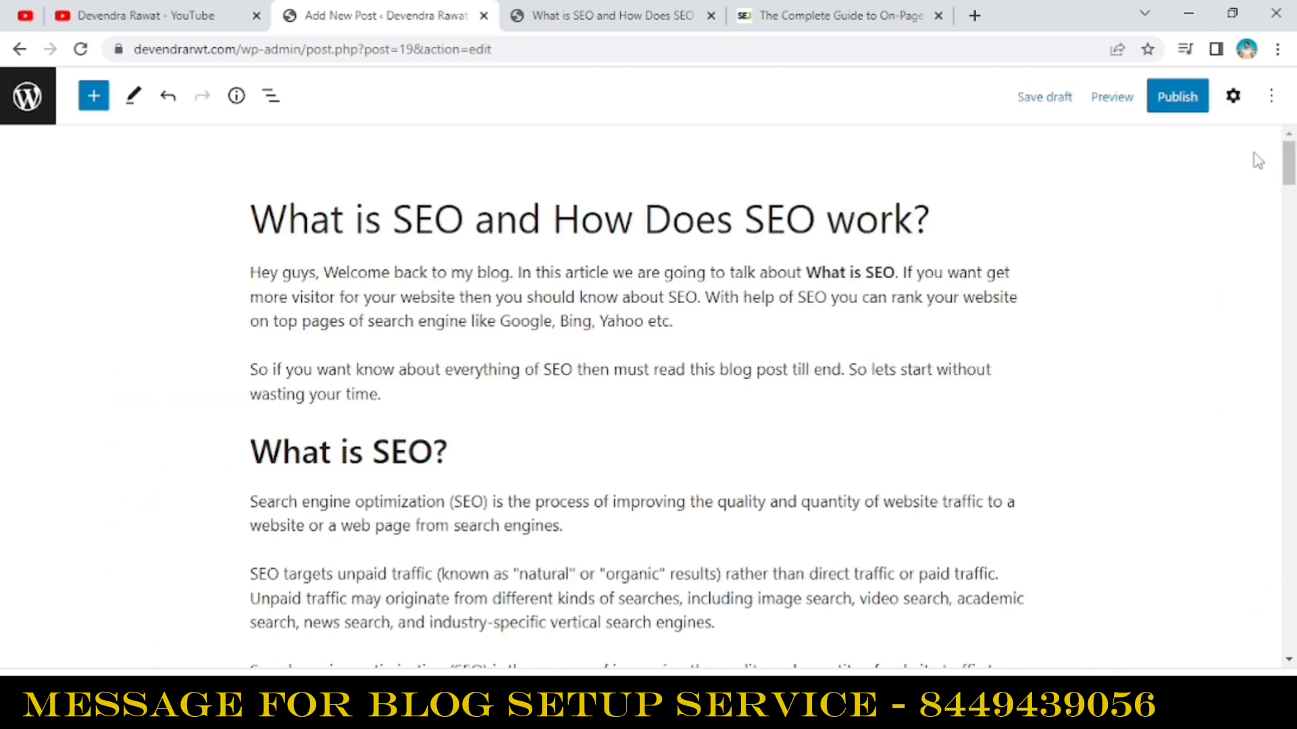
- Bring up the post's pre-publish checks, and switch to the YouTube channel's videos page
click(1182, 112)
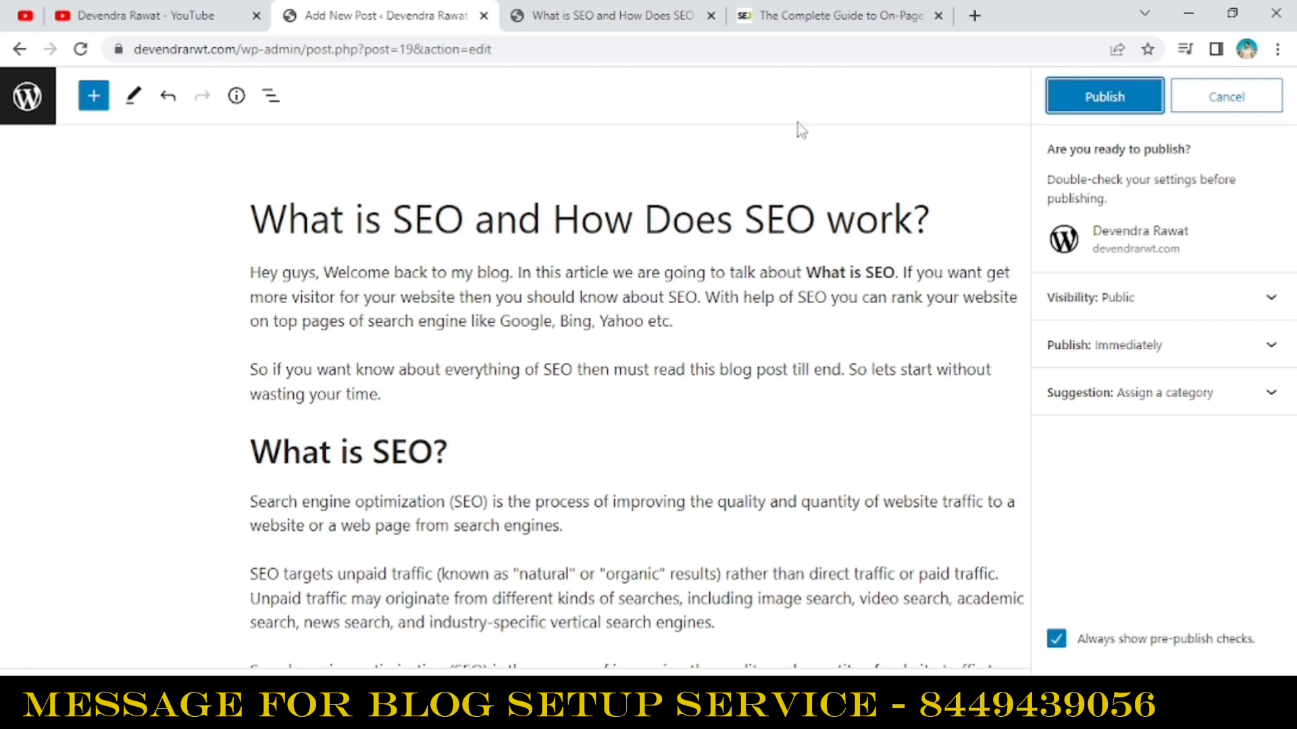
click(148, 3)
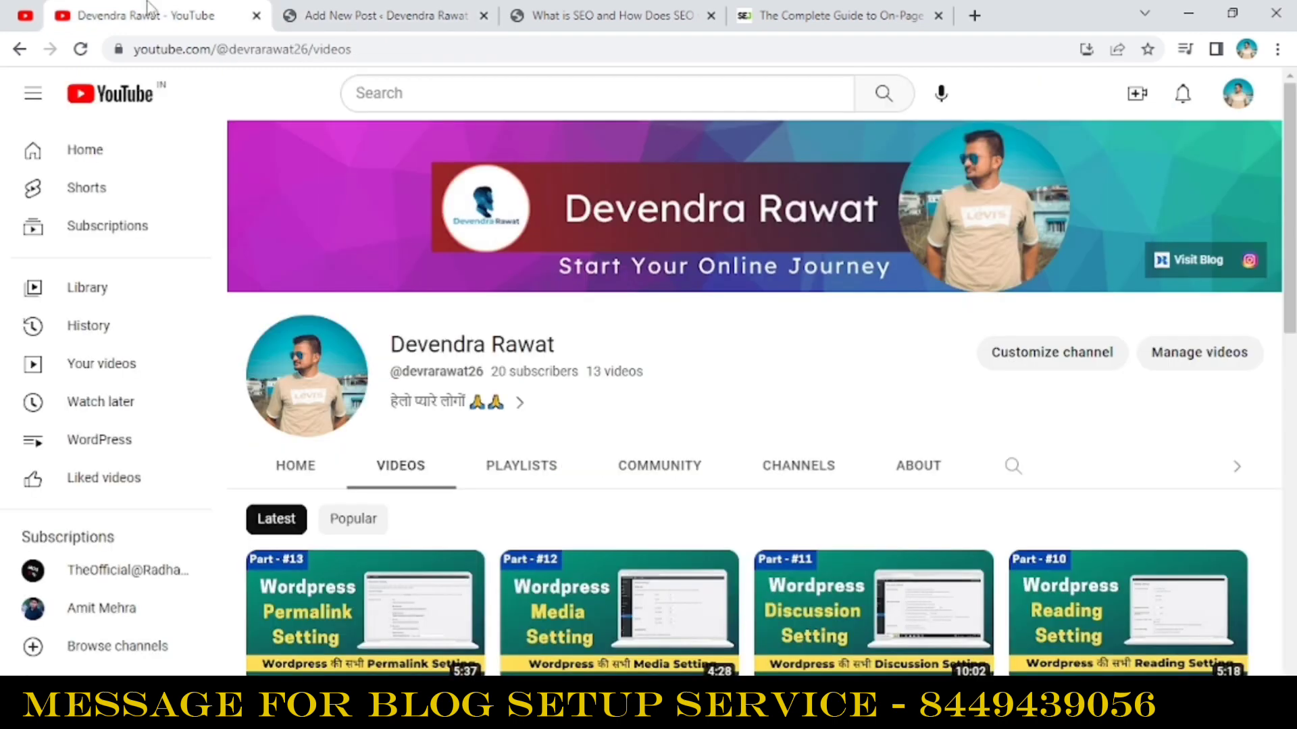